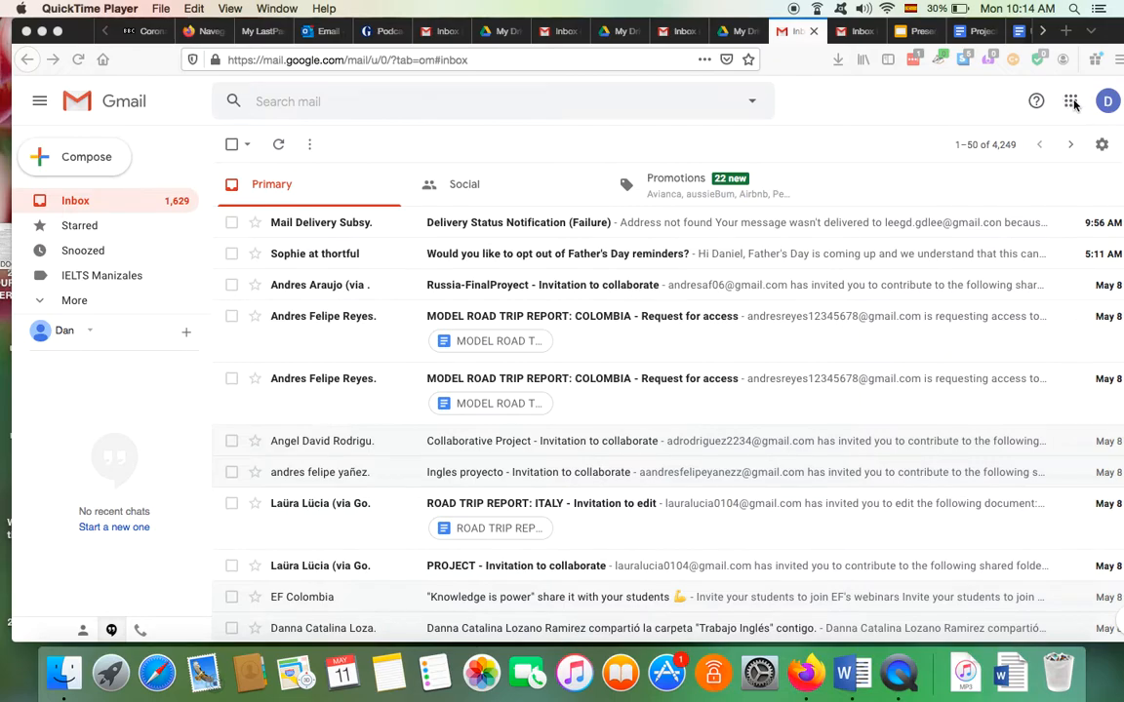
Open the nine-dot Google apps grid from the Gmail inbox
{"action": "left_click", "coordinate": [1070, 102]}
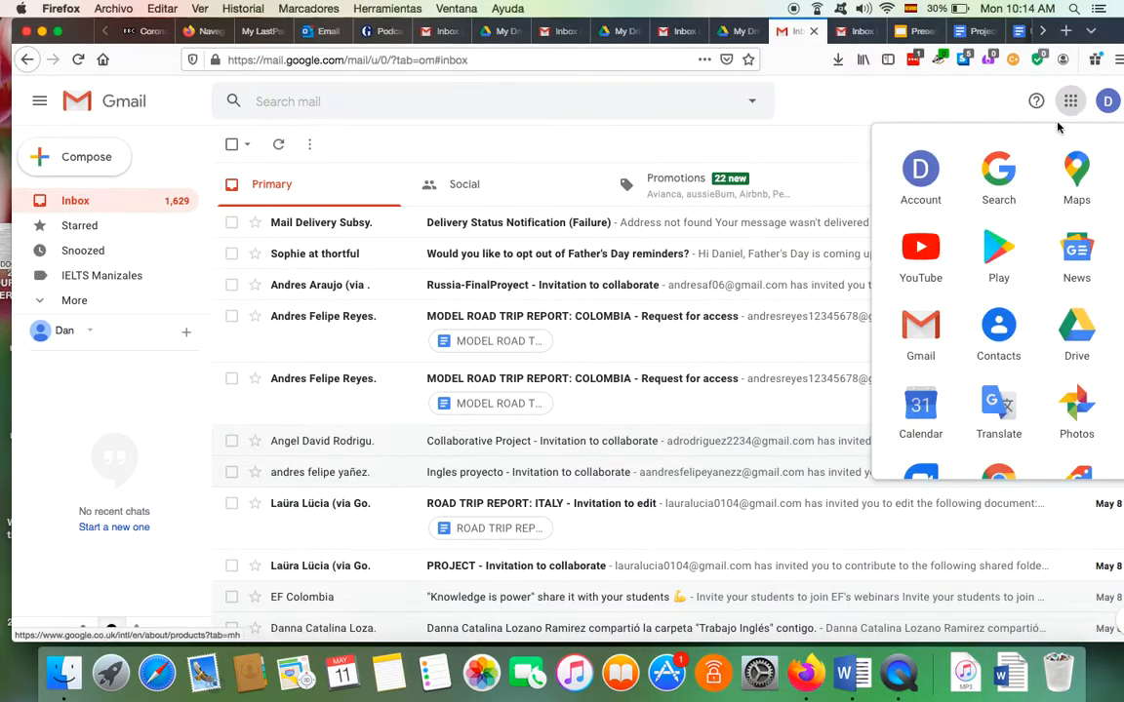
Open Google Drive and create a folder named 'Project Road Trip 2' in My Drive
{"action": "left_click", "coordinate": [1070, 325]}
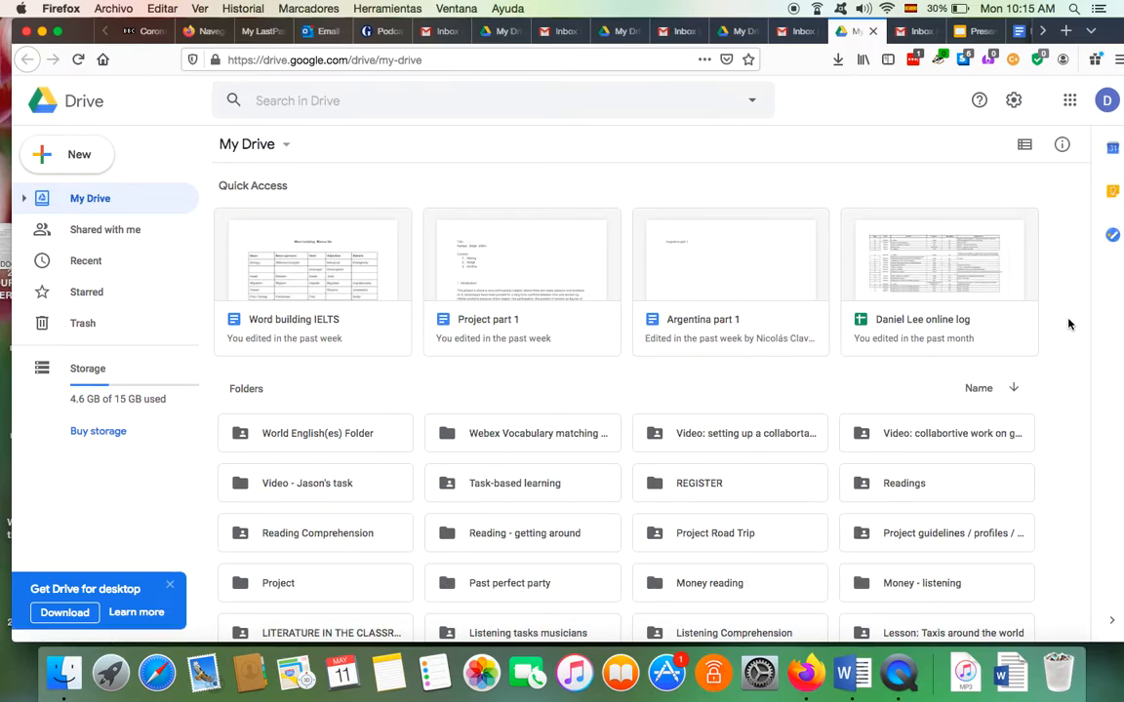
{"action": "right_click", "coordinate": [578, 381]}
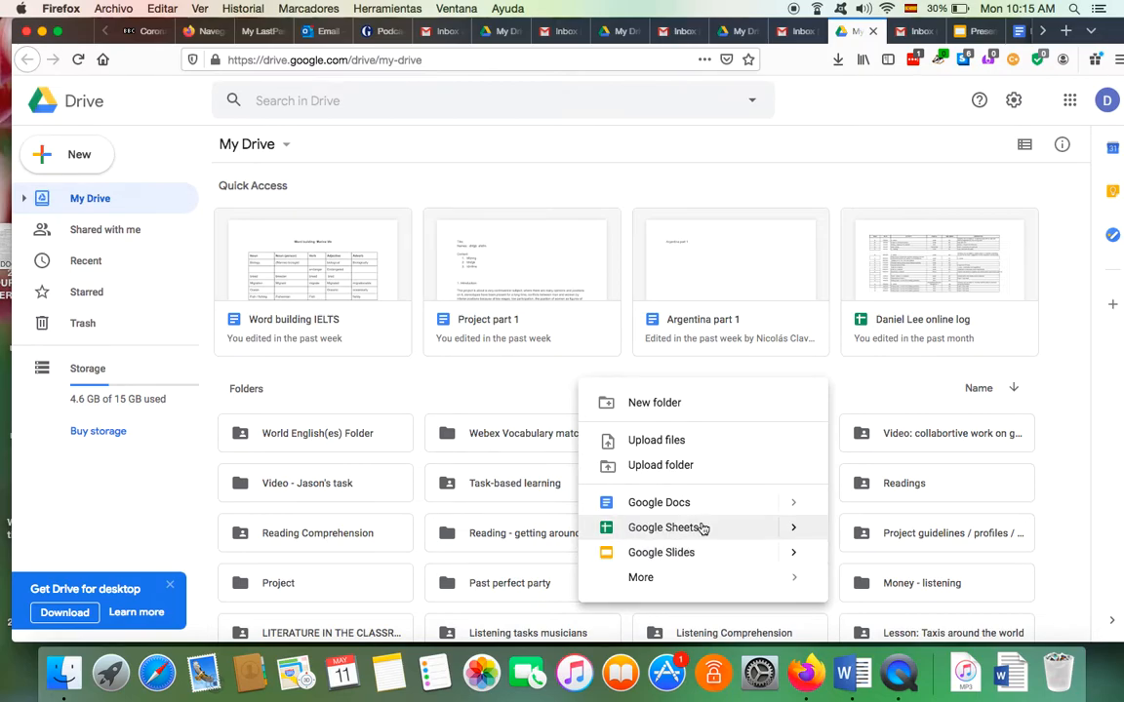
{"action": "left_click", "coordinate": [657, 412]}
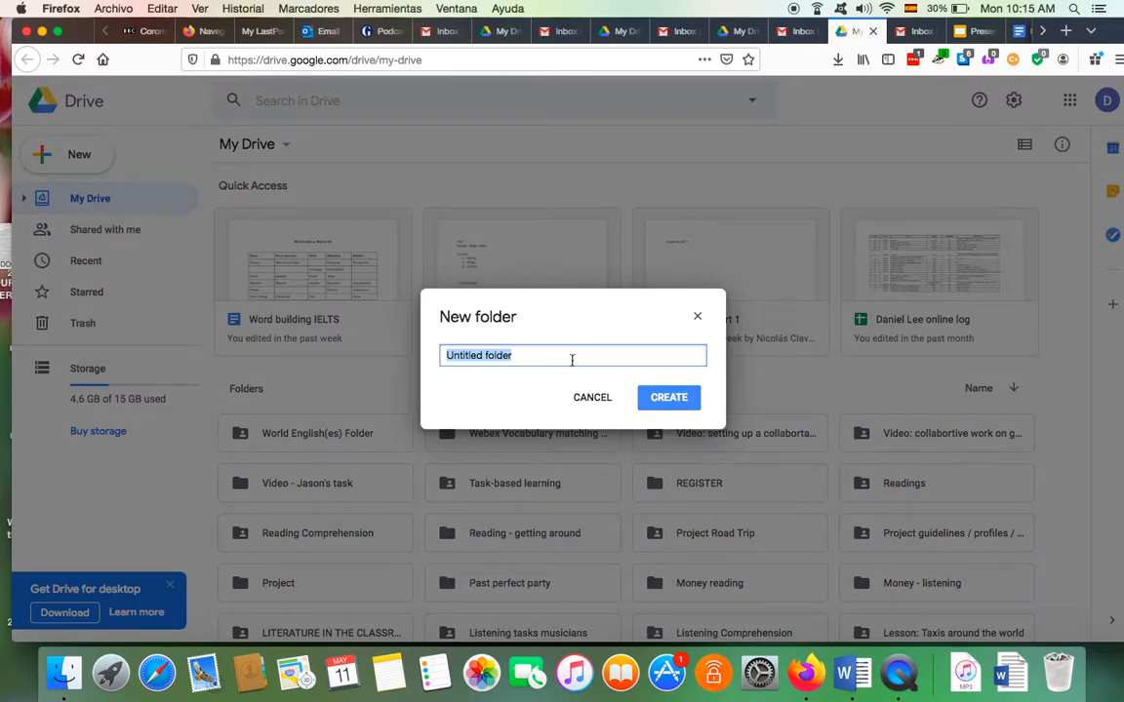
{"action": "key", "text": "BackSpace"}
{"action": "type", "text": "Proje"}
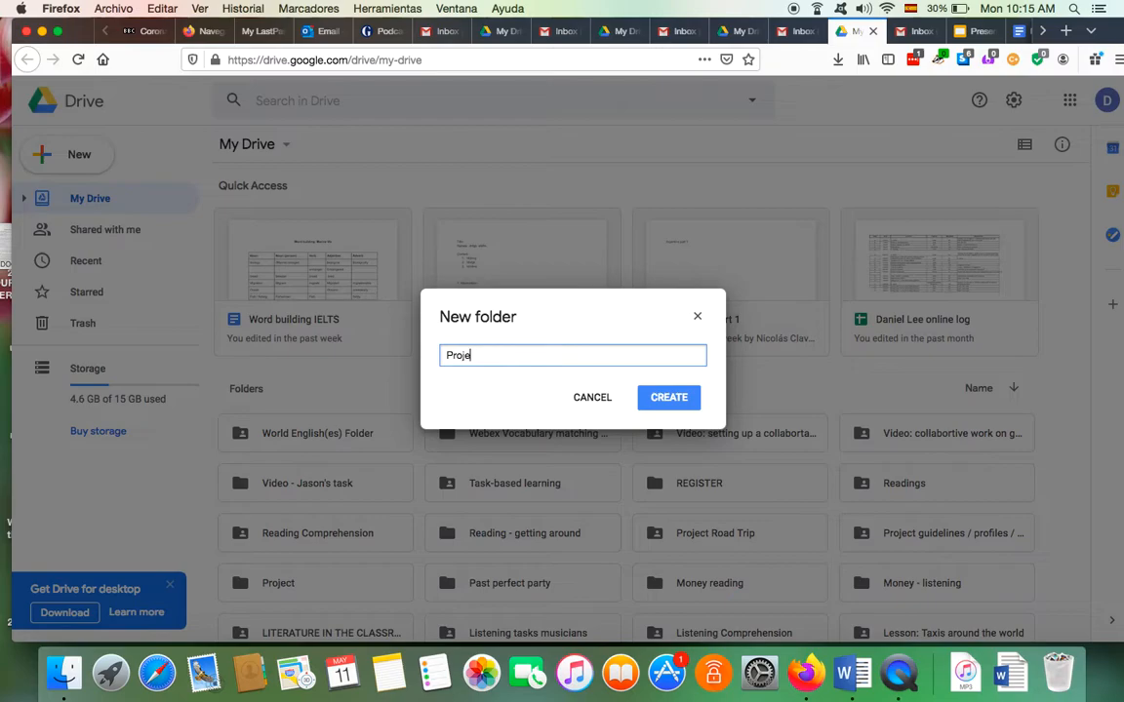
{"action": "type", "text": "ct Road Trip 2"}
{"action": "left_click", "coordinate": [660, 398]}
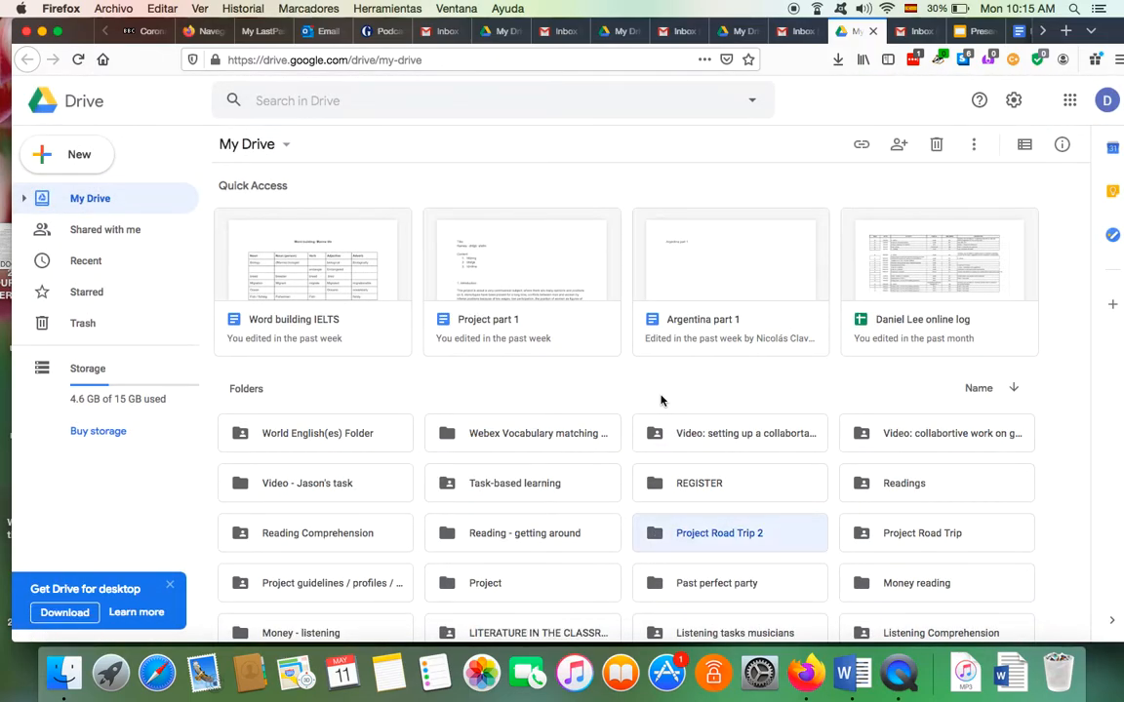
Open the empty Project Road Trip 2 folder and show its breadcrumb actions menu
{"action": "double_click", "coordinate": [698, 535]}
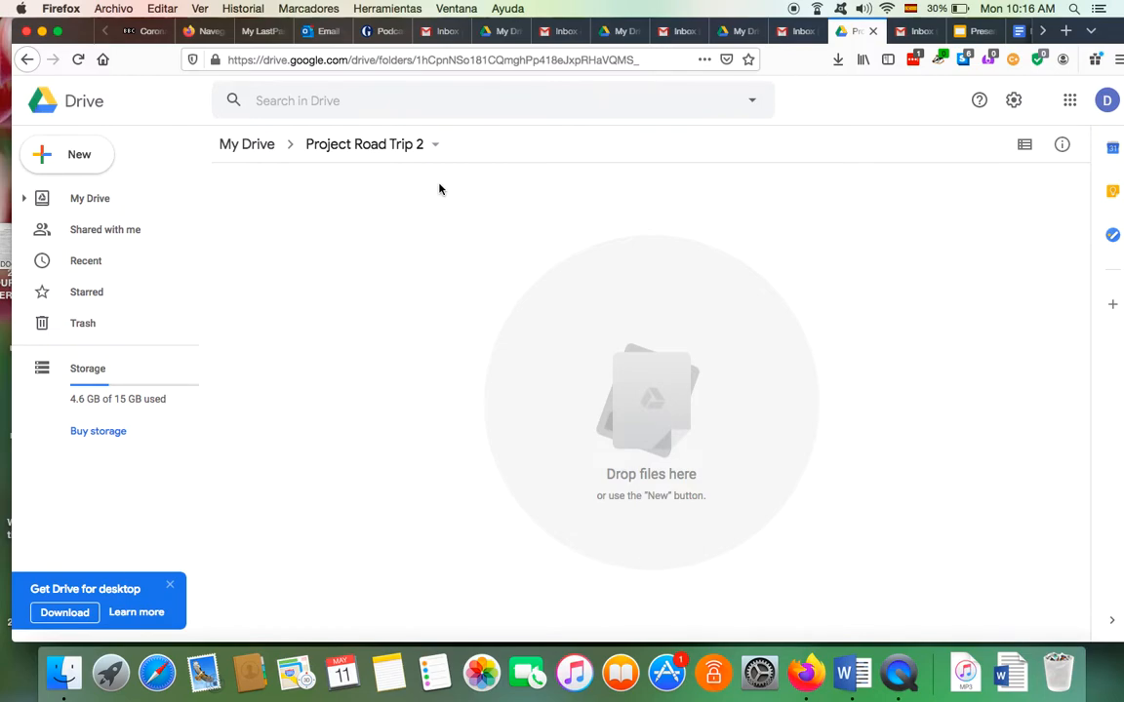
{"action": "left_click", "coordinate": [436, 151]}
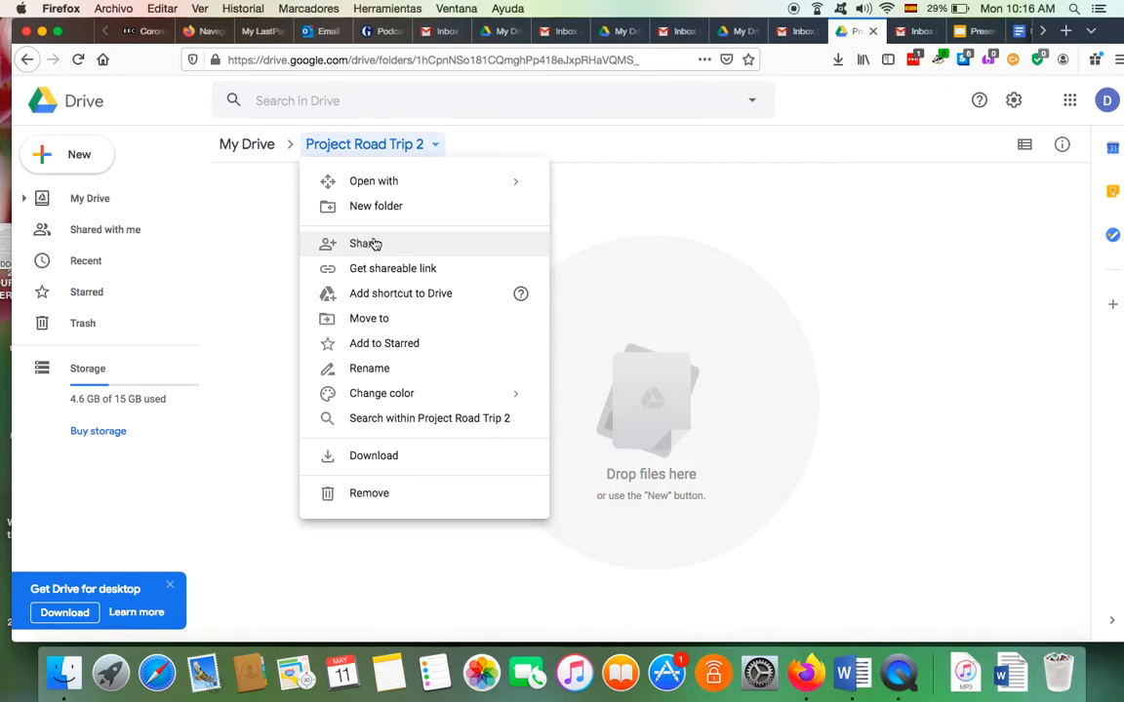
Start sharing the folder and add two people as recipients
{"action": "left_click", "coordinate": [372, 244]}
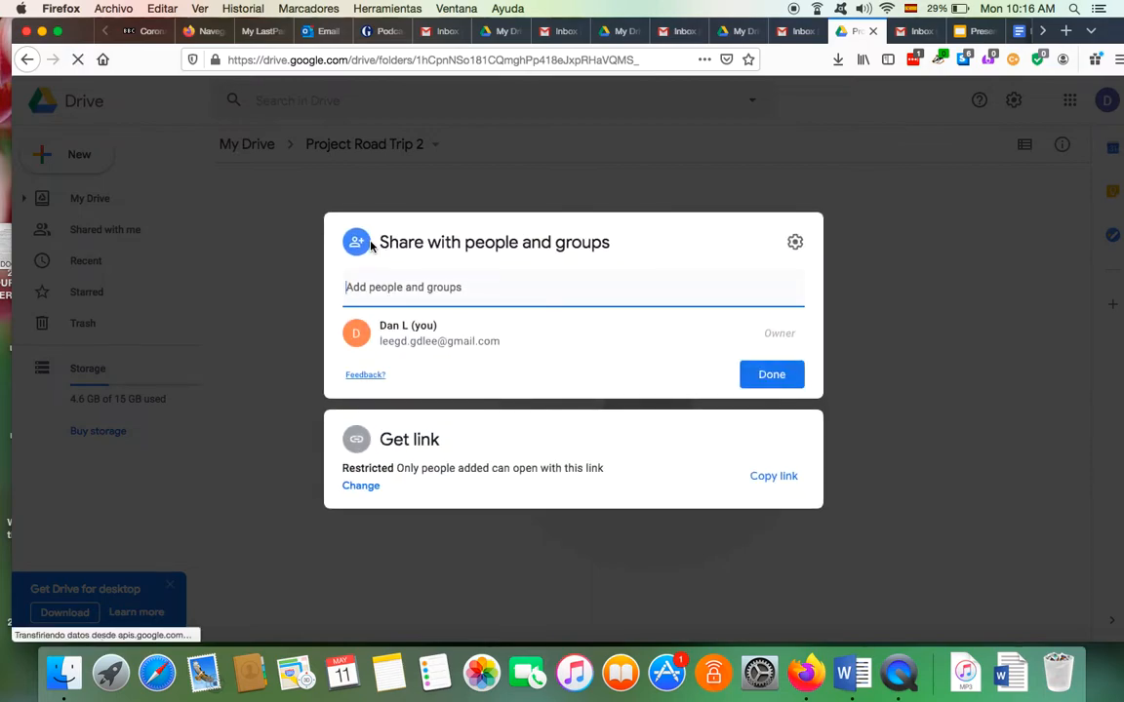
{"action": "left_click", "coordinate": [362, 291]}
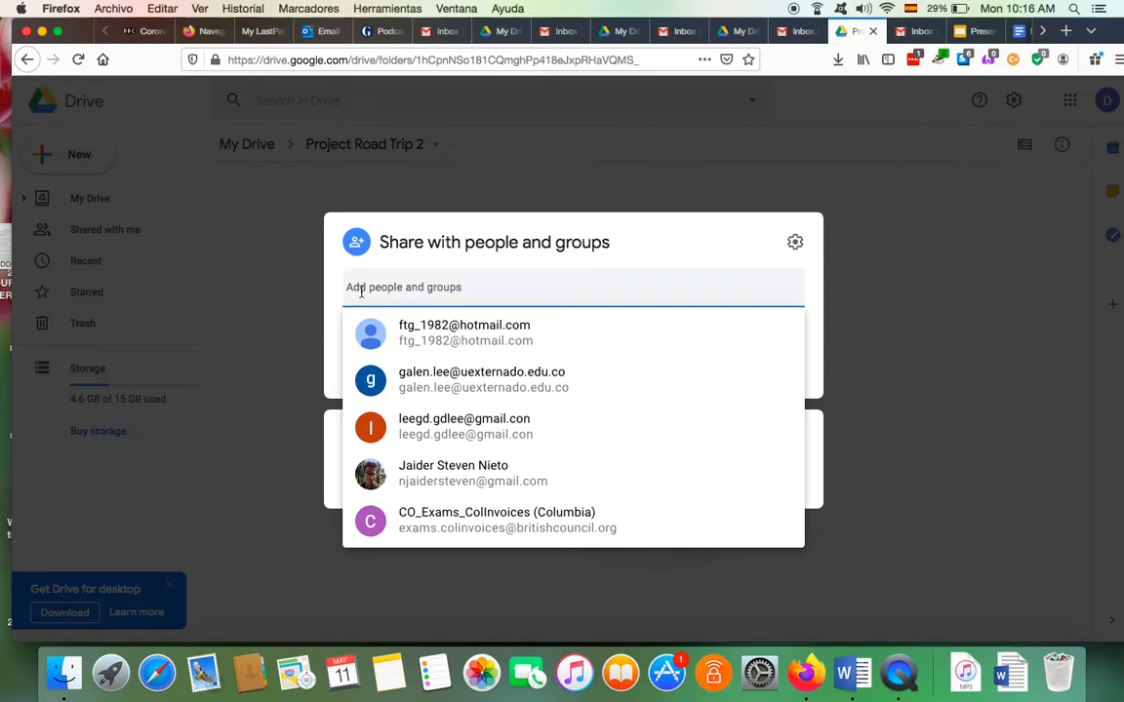
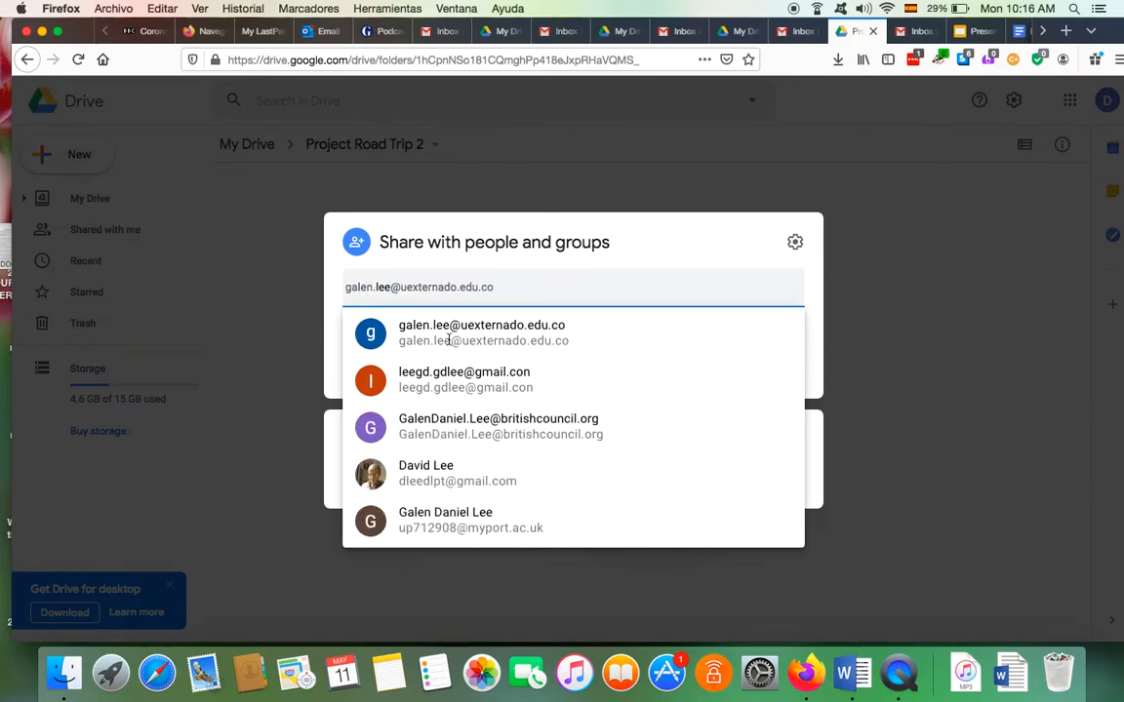
{"action": "mouse_move", "coordinate": [485, 343]}
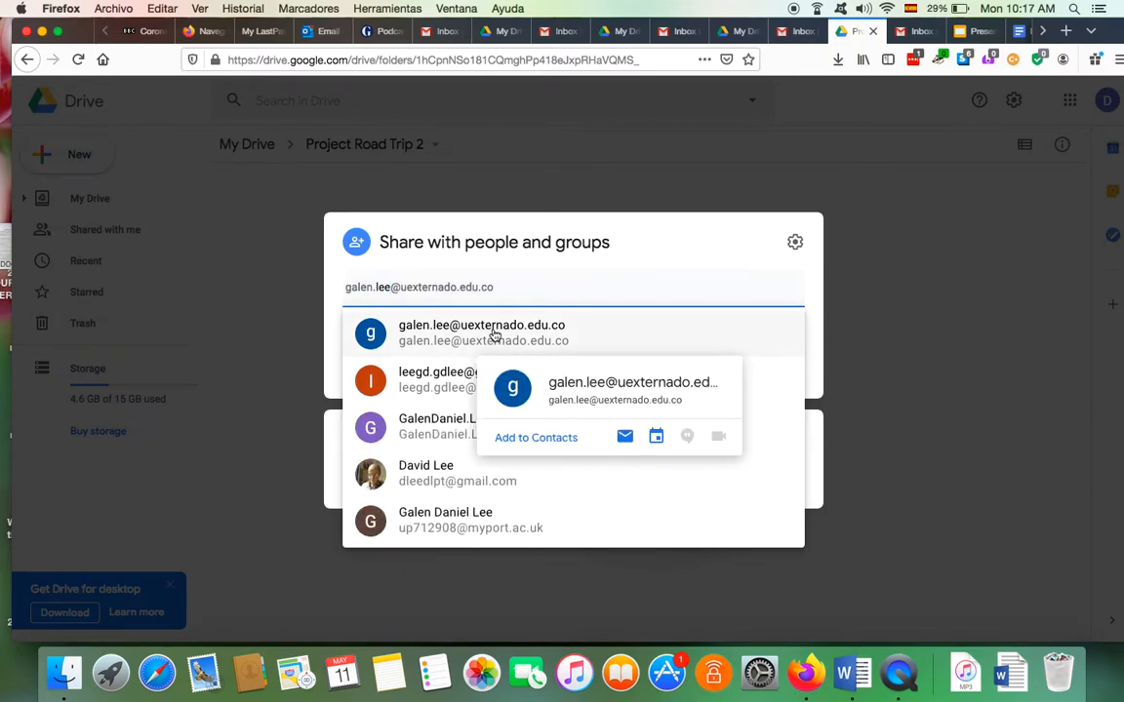
{"action": "left_click", "coordinate": [494, 335]}
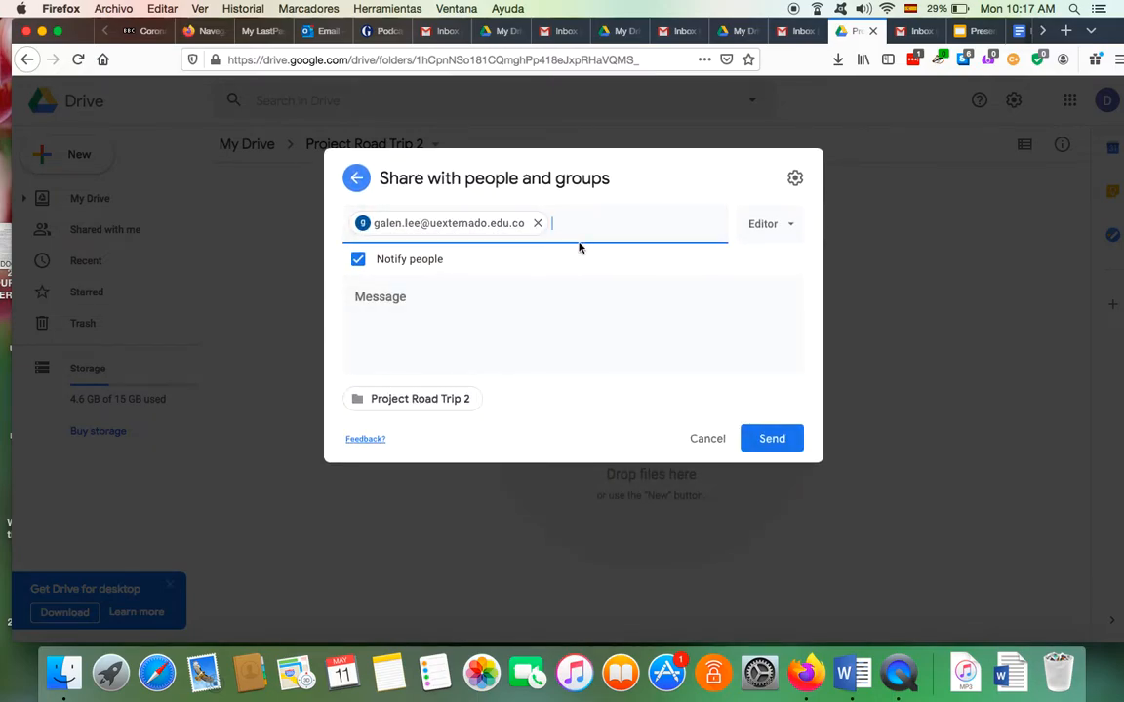
{"action": "type", "text": "lee"}
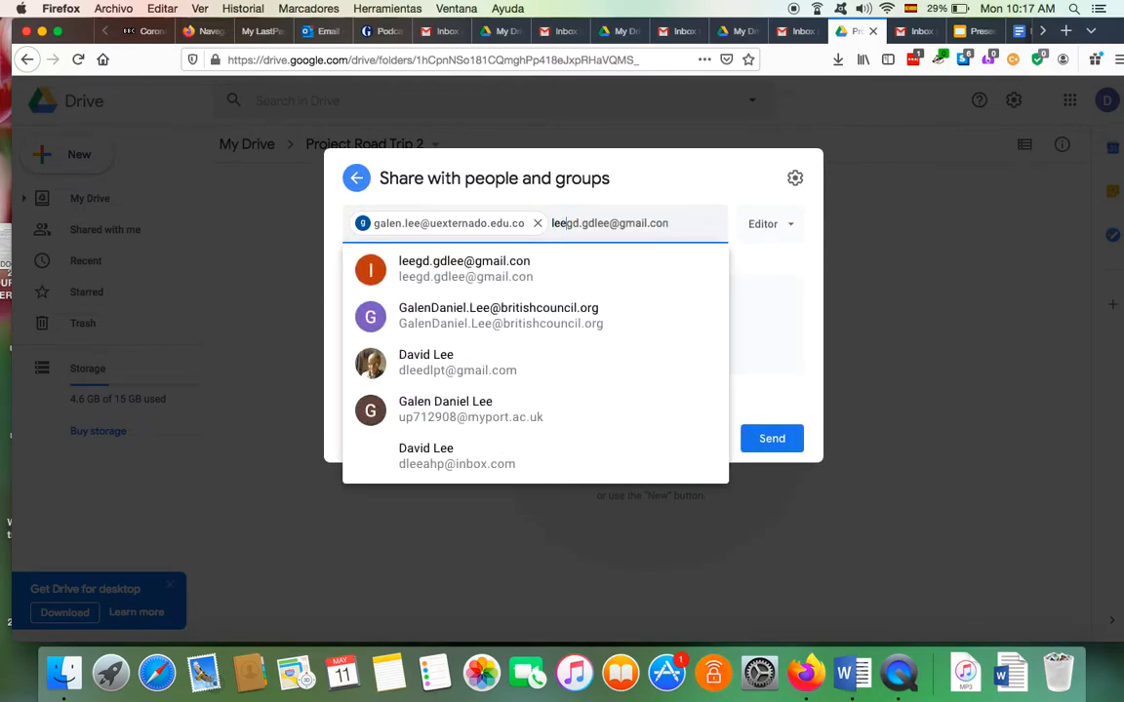
{"action": "key", "text": "Escape"}
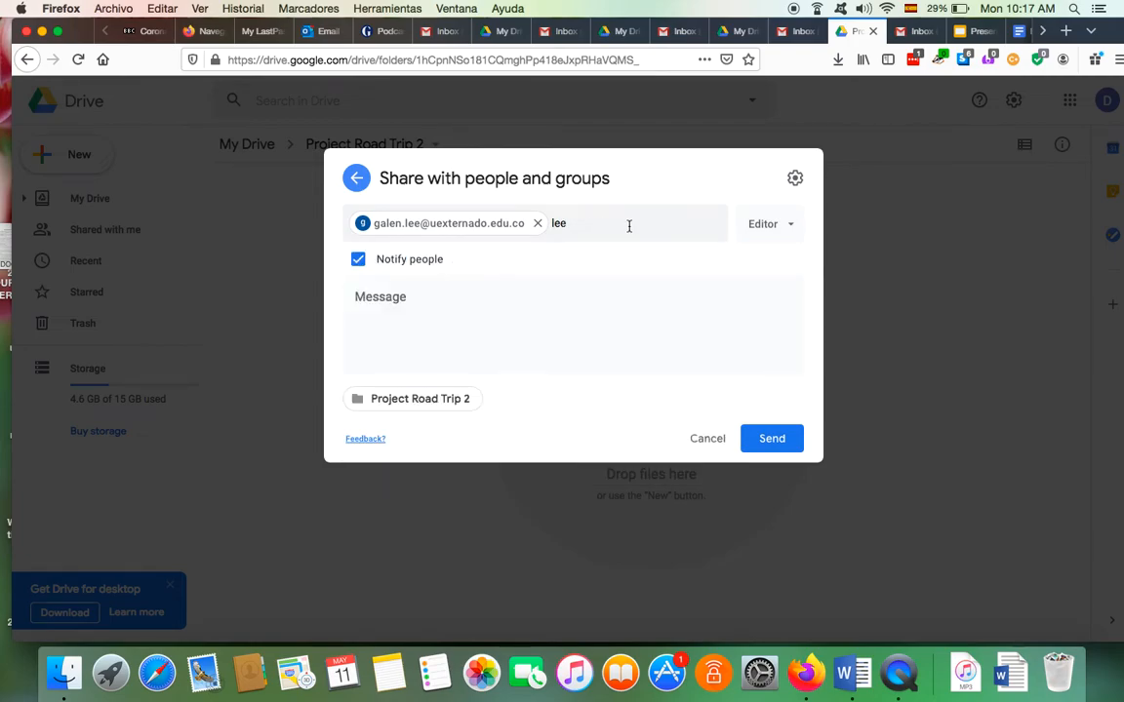
{"action": "left_click", "coordinate": [629, 226]}
{"action": "left_click", "coordinate": [469, 259]}
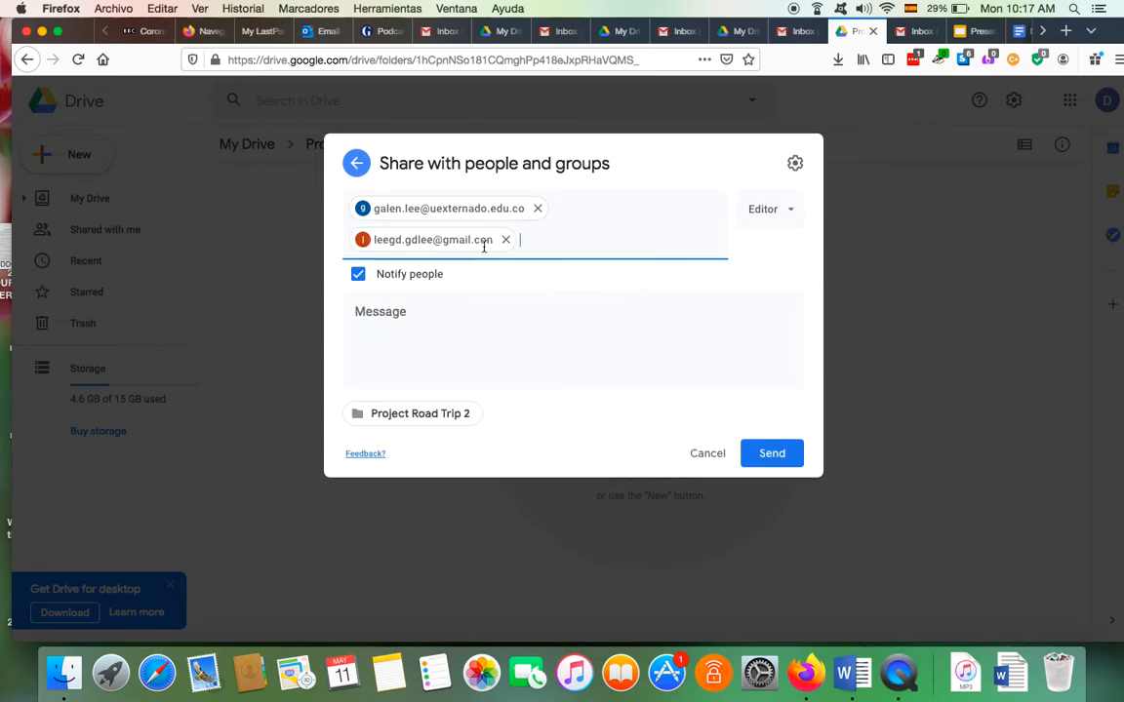
Keep Editor access, send the invitations and confirm sharing with non-Google accounts
{"action": "mouse_move", "coordinate": [467, 209]}
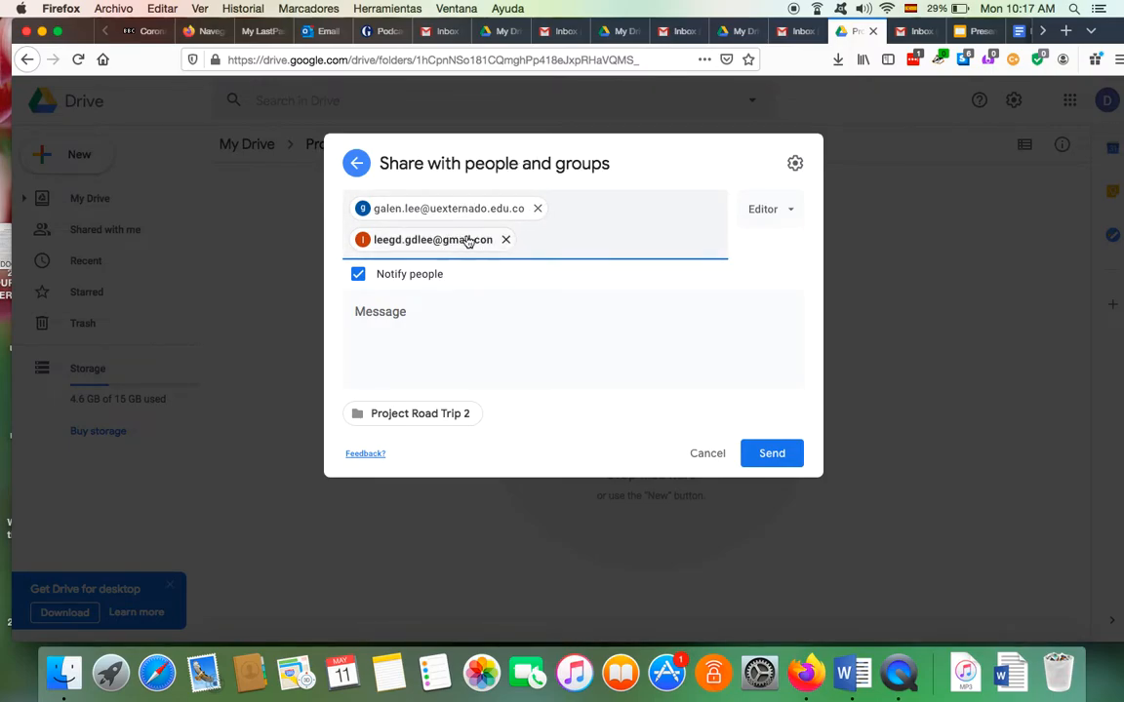
{"action": "left_click", "coordinate": [792, 214]}
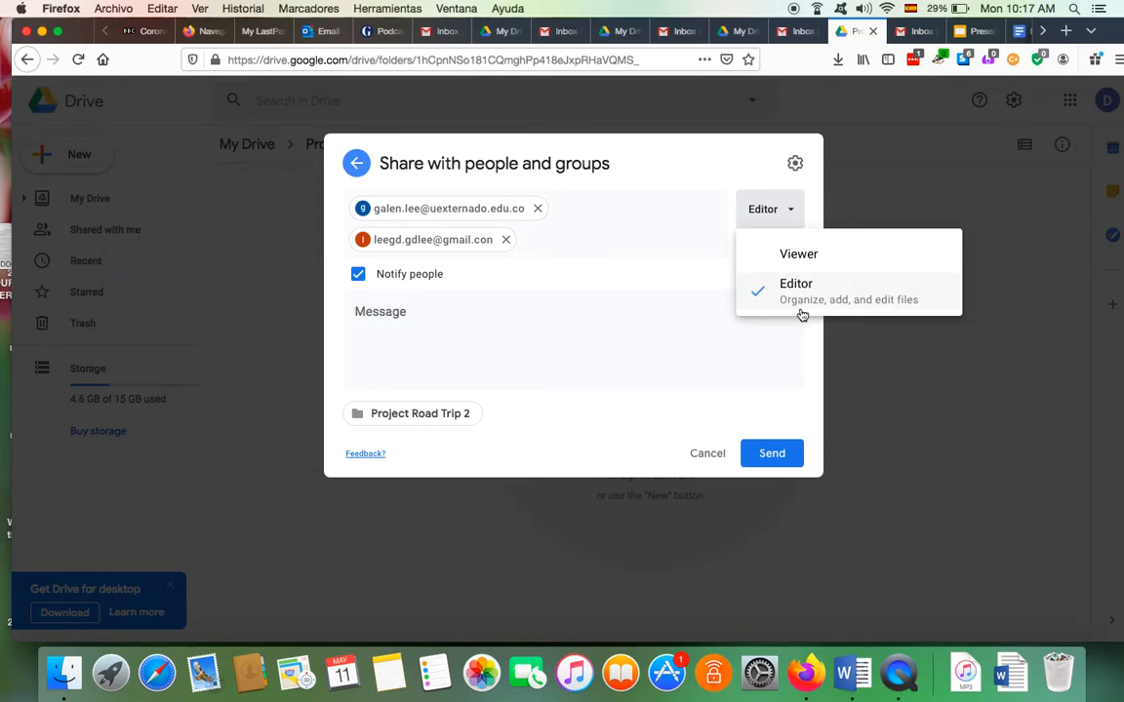
{"action": "left_click", "coordinate": [905, 312]}
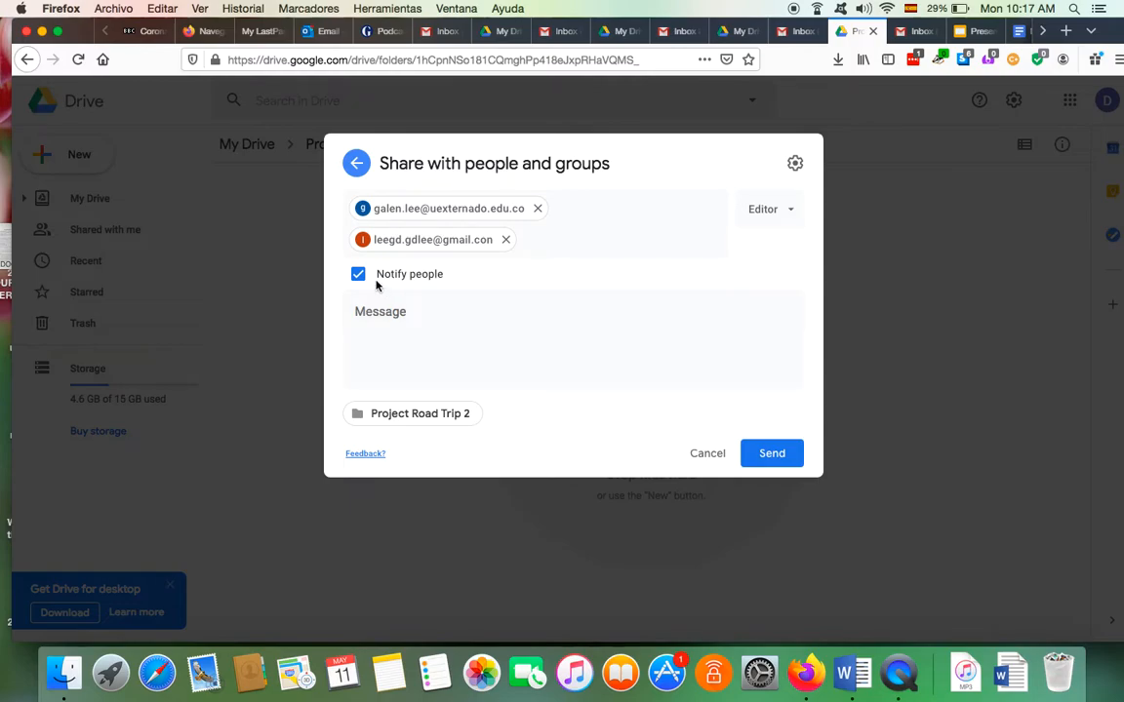
{"action": "left_click", "coordinate": [772, 453]}
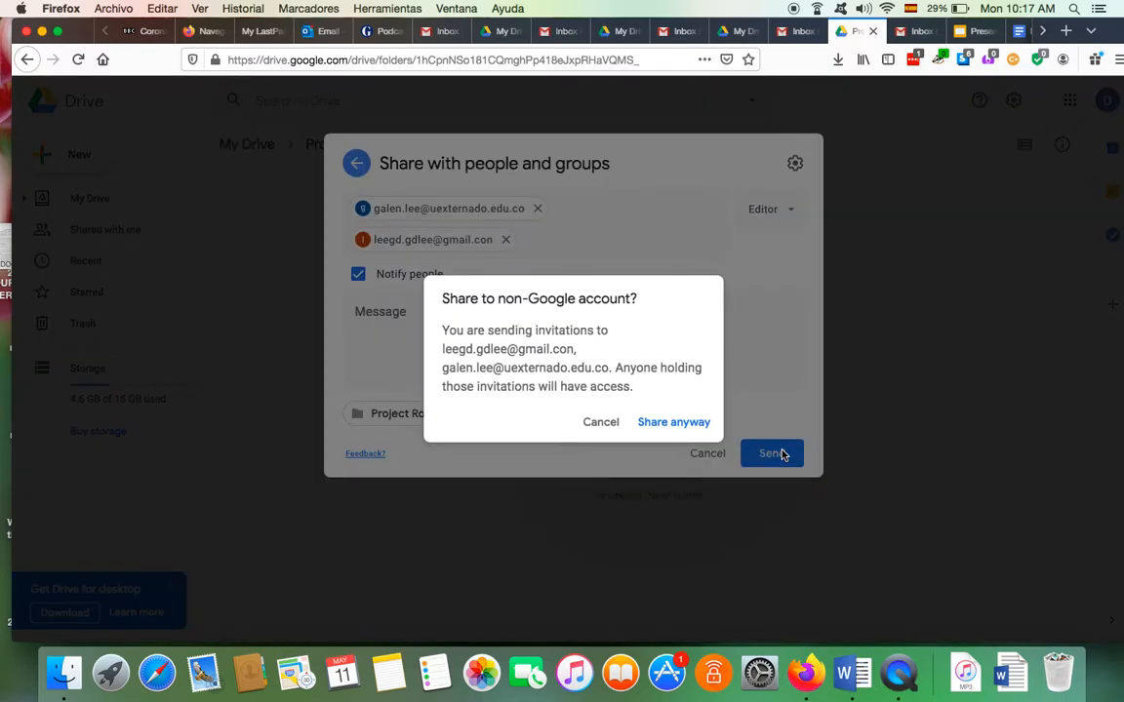
{"action": "left_click", "coordinate": [695, 422]}
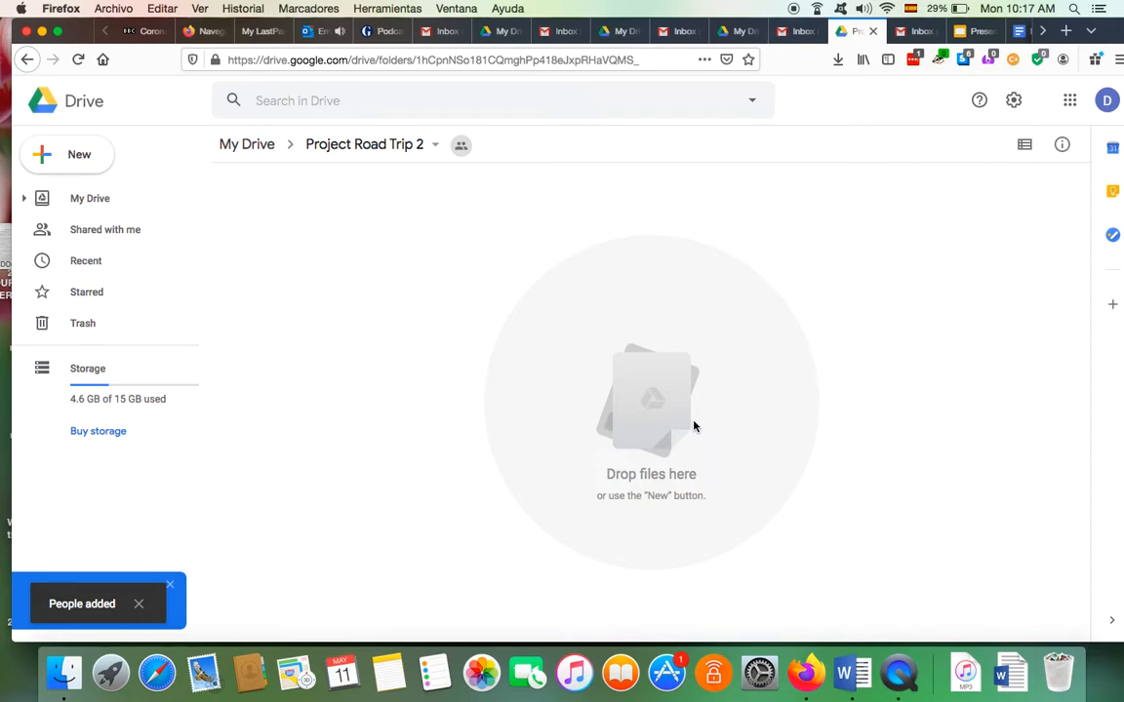
Create a new Google Docs document in the folder, keeping the folder's sharing
{"action": "right_click", "coordinate": [435, 225]}
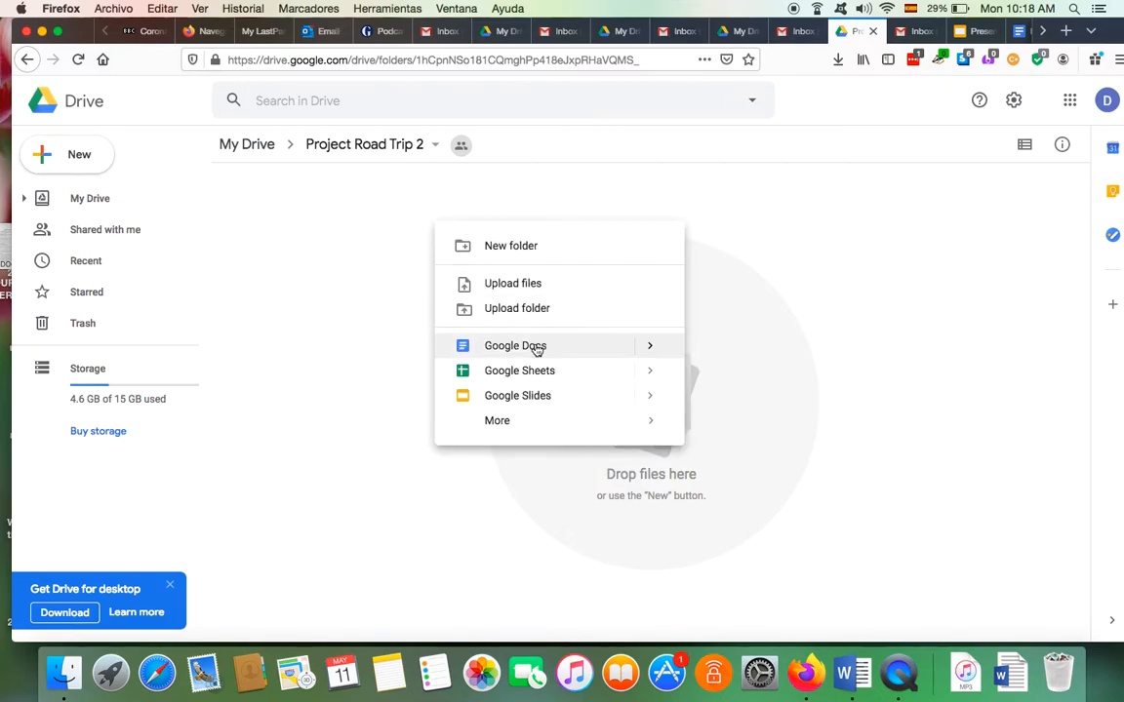
{"action": "left_click", "coordinate": [345, 251]}
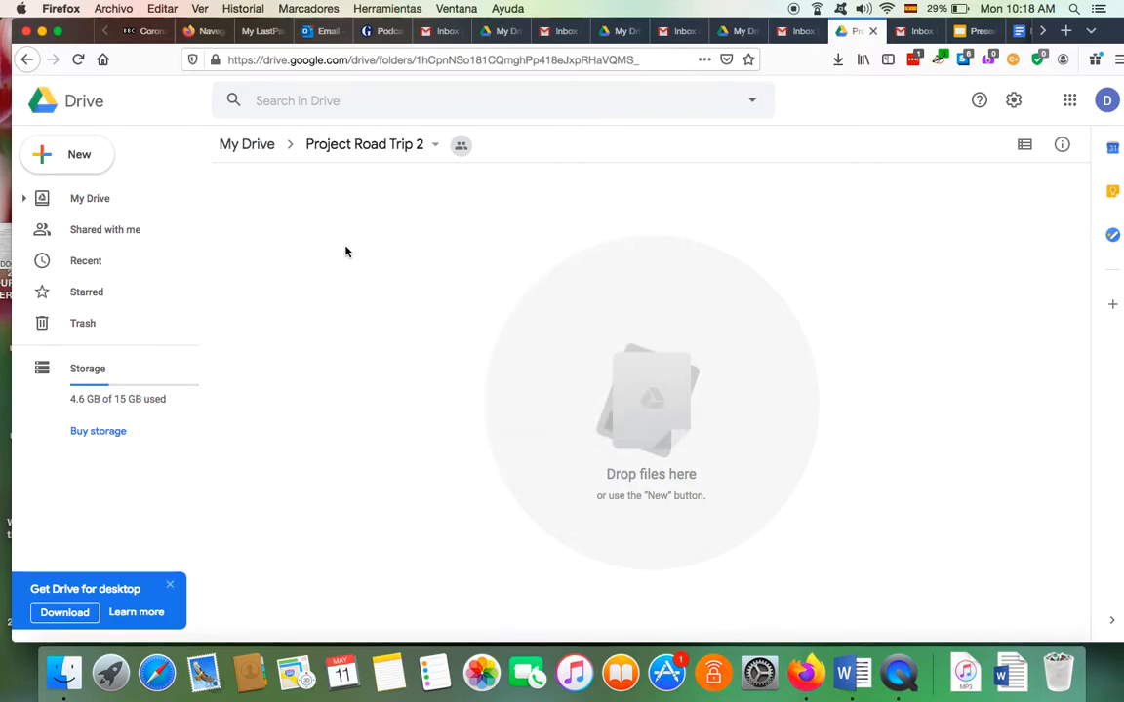
{"action": "right_click", "coordinate": [423, 282]}
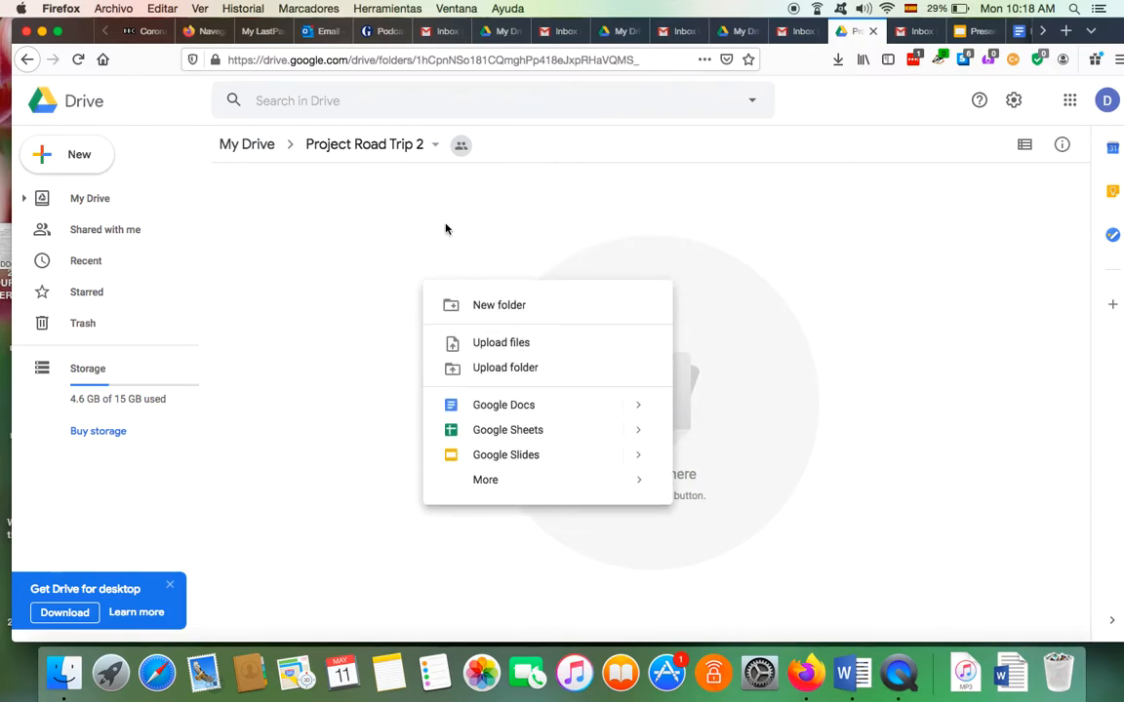
{"action": "left_click", "coordinate": [298, 270]}
{"action": "right_click", "coordinate": [299, 269]}
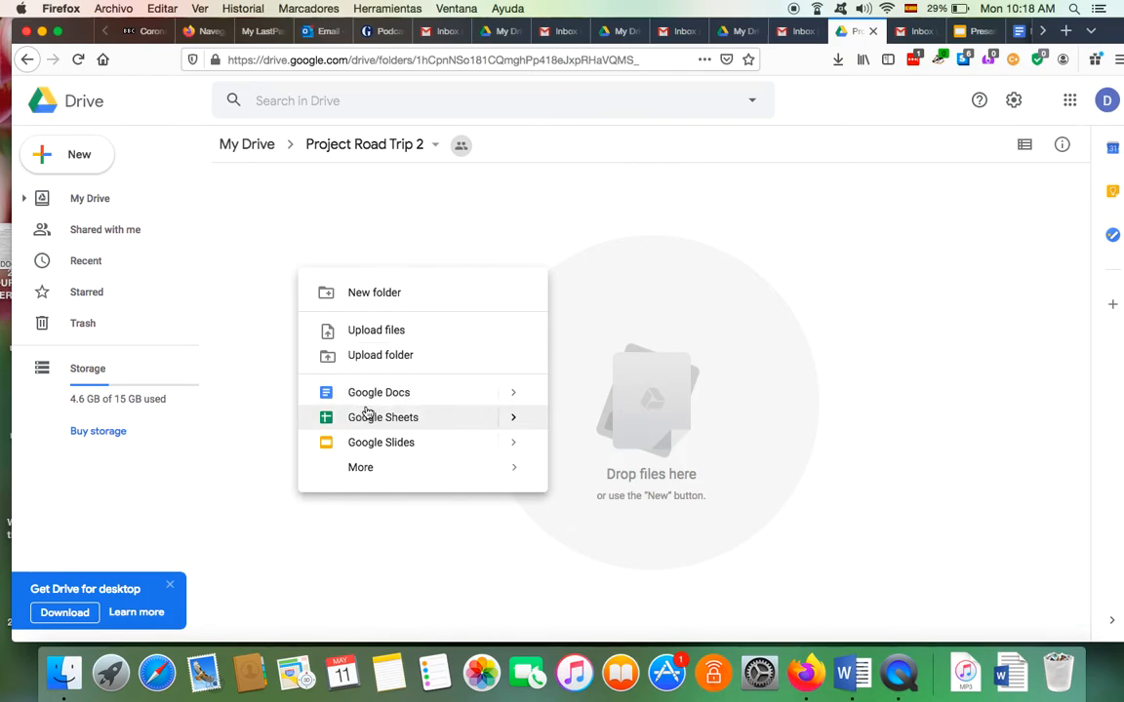
{"action": "left_click", "coordinate": [409, 394]}
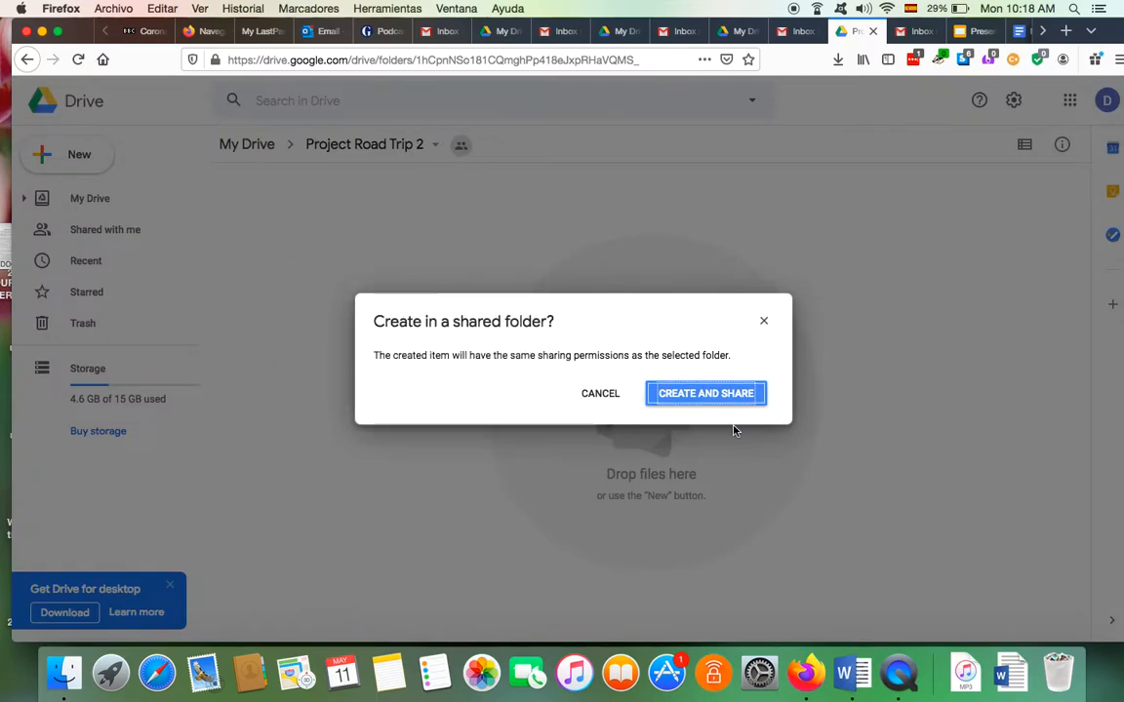
{"action": "left_click", "coordinate": [728, 394]}
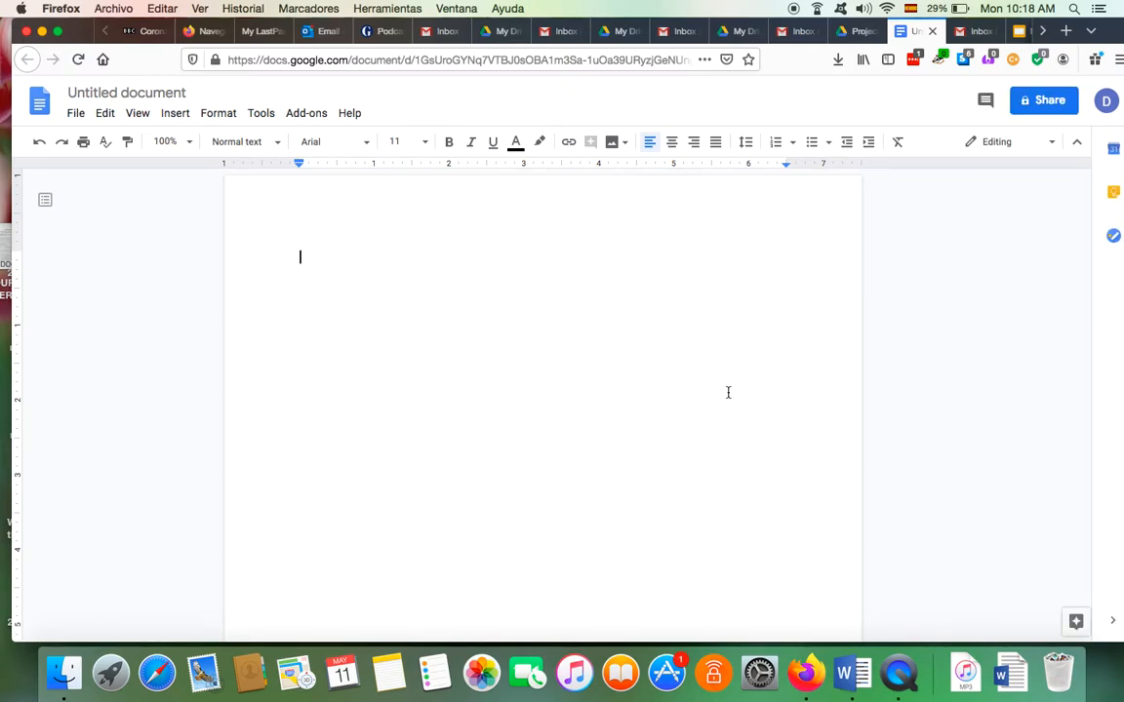
Type the outline lines Research Plan, Introduction, Part 1 and Part 2
{"action": "type", "text": "Reseacr"}
{"action": "key", "text": "BackSpace"}
{"action": "key", "text": "BackSpace"}
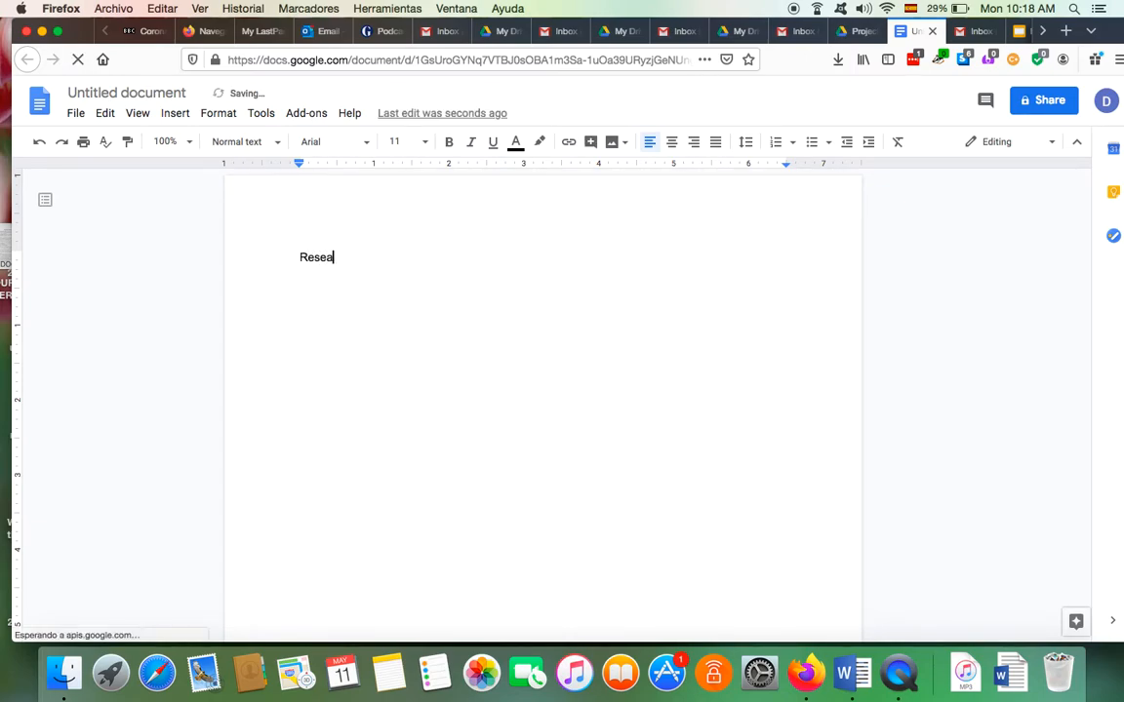
{"action": "type", "text": "rch Plan"}
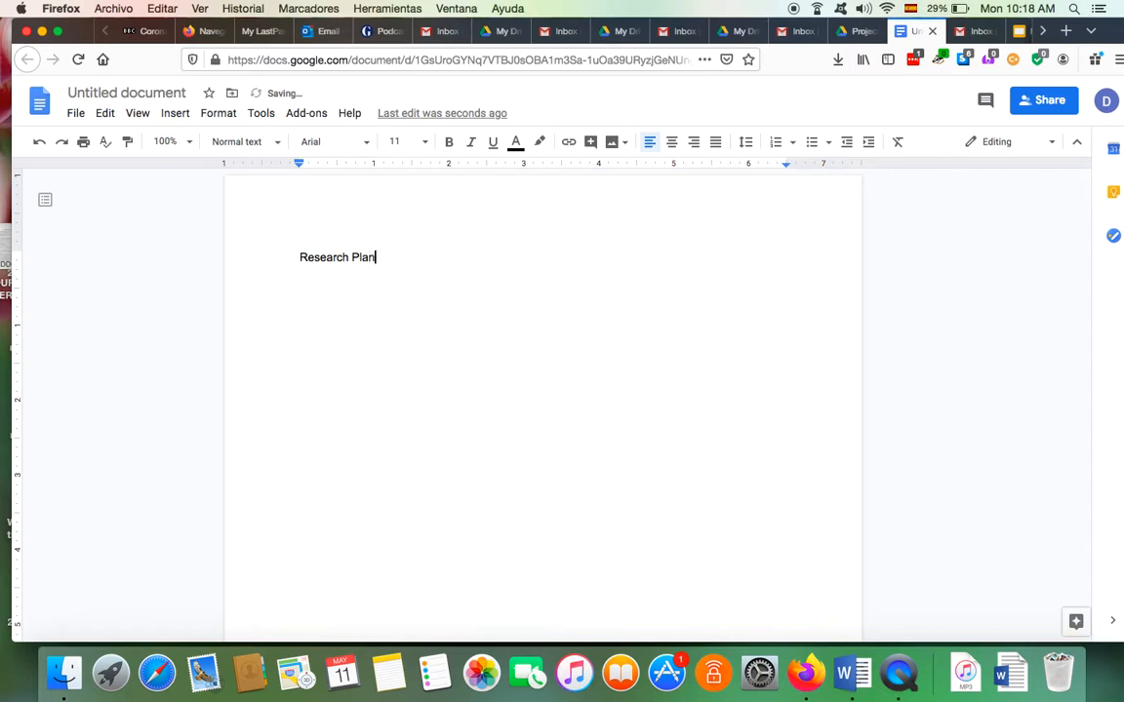
{"action": "key", "text": "Return"}
{"action": "type", "text": "INo"}
{"action": "key", "text": "BackSpace"}
{"action": "key", "text": "BackSpace"}
{"action": "type", "text": "nto"}
{"action": "key", "text": "BackSpace"}
{"action": "key", "text": "BackSpace"}
{"action": "type", "text": "troduction"}
{"action": "key", "text": "Return"}
{"action": "type", "text": "Part 1"}
{"action": "key", "text": "Return"}
{"action": "key", "text": "Return"}
{"action": "type", "text": "Part "}
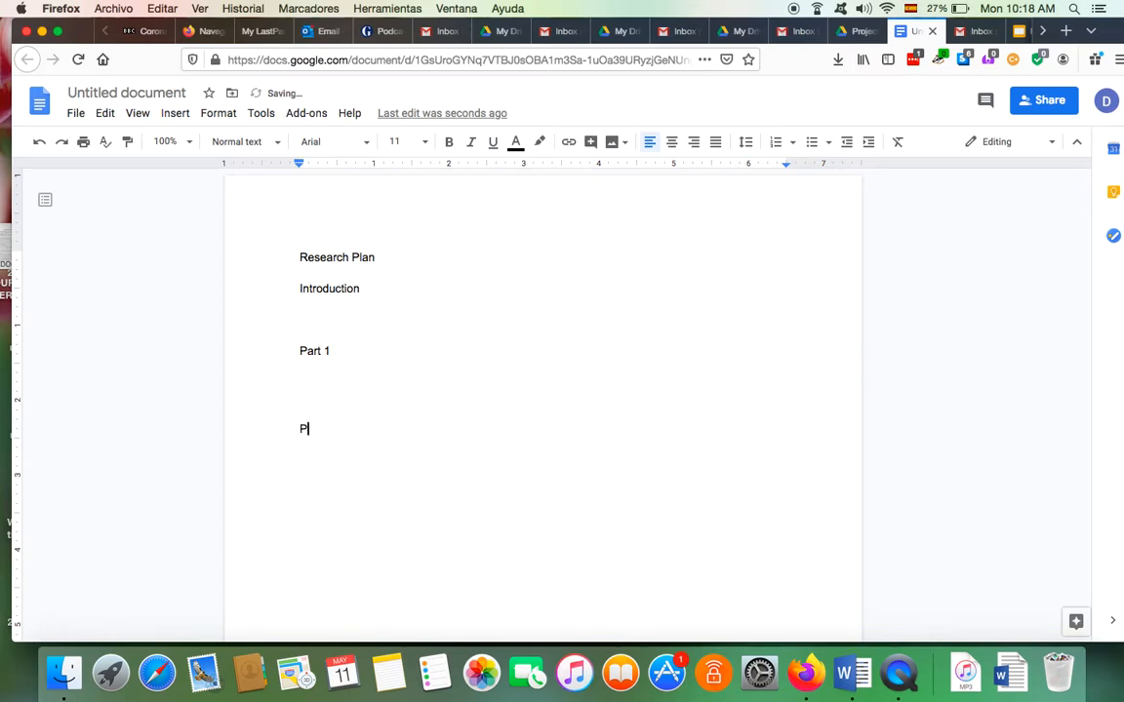
{"action": "type", "text": "2"}
{"action": "key", "text": "Return"}
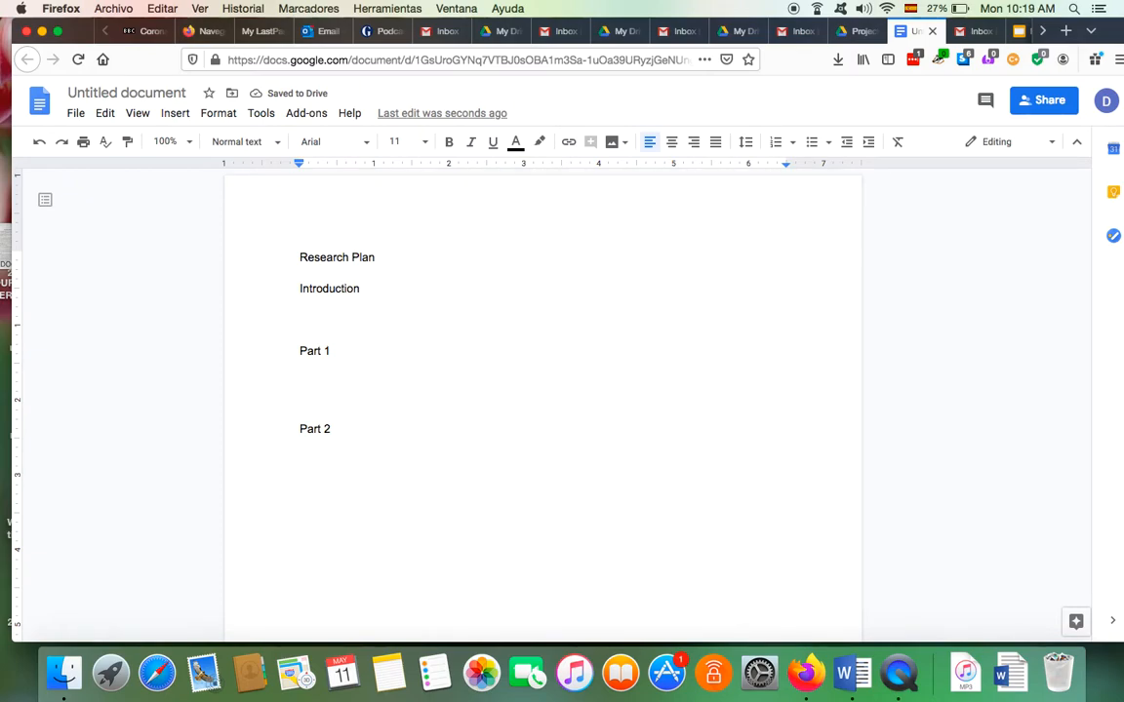
Title the document 'Research Plan' and return to the Project Road Trip 2 folder
{"action": "left_click", "coordinate": [176, 93]}
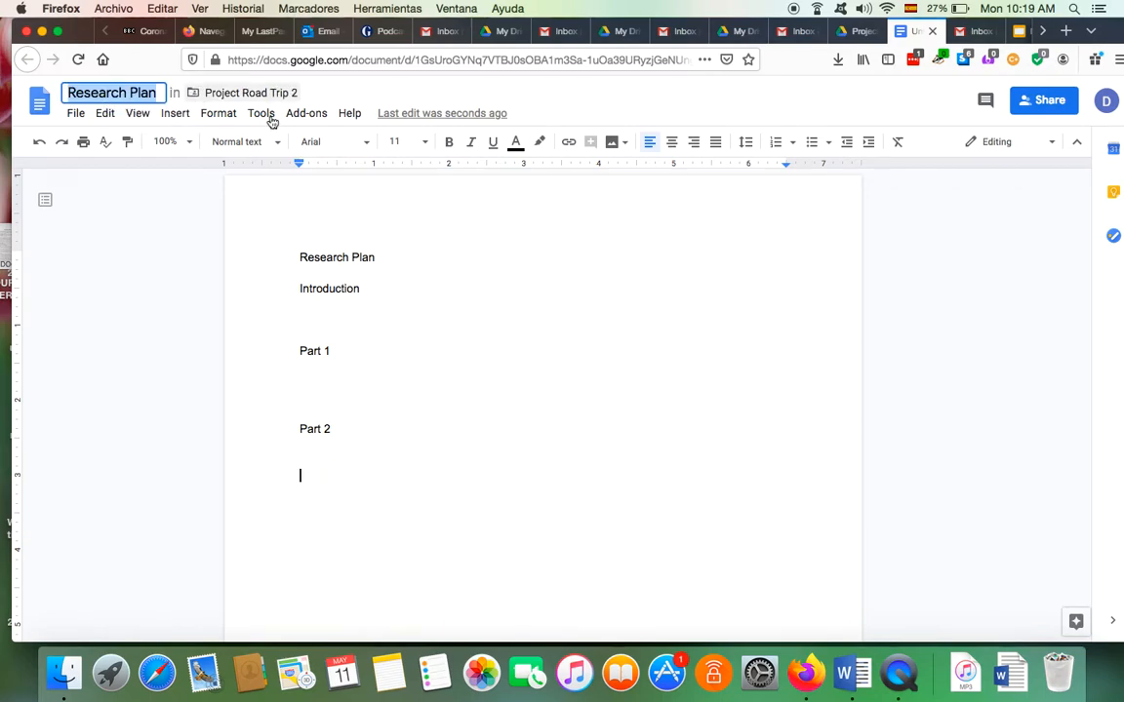
{"action": "left_click", "coordinate": [506, 308]}
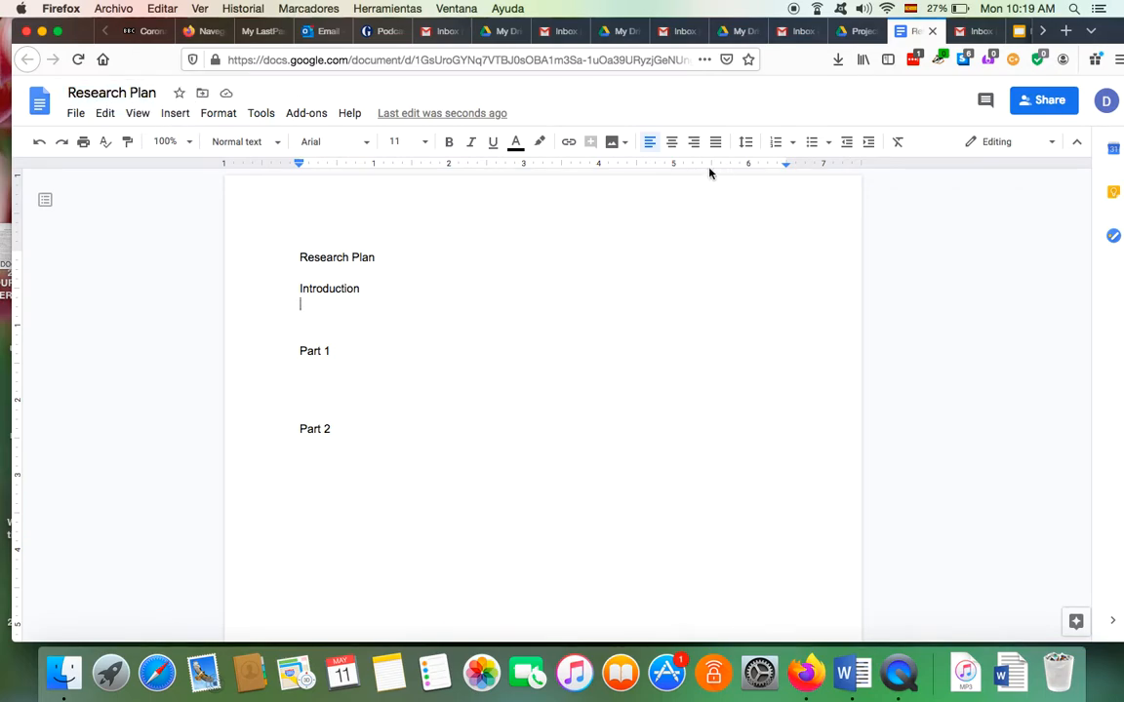
{"action": "left_click", "coordinate": [858, 31]}
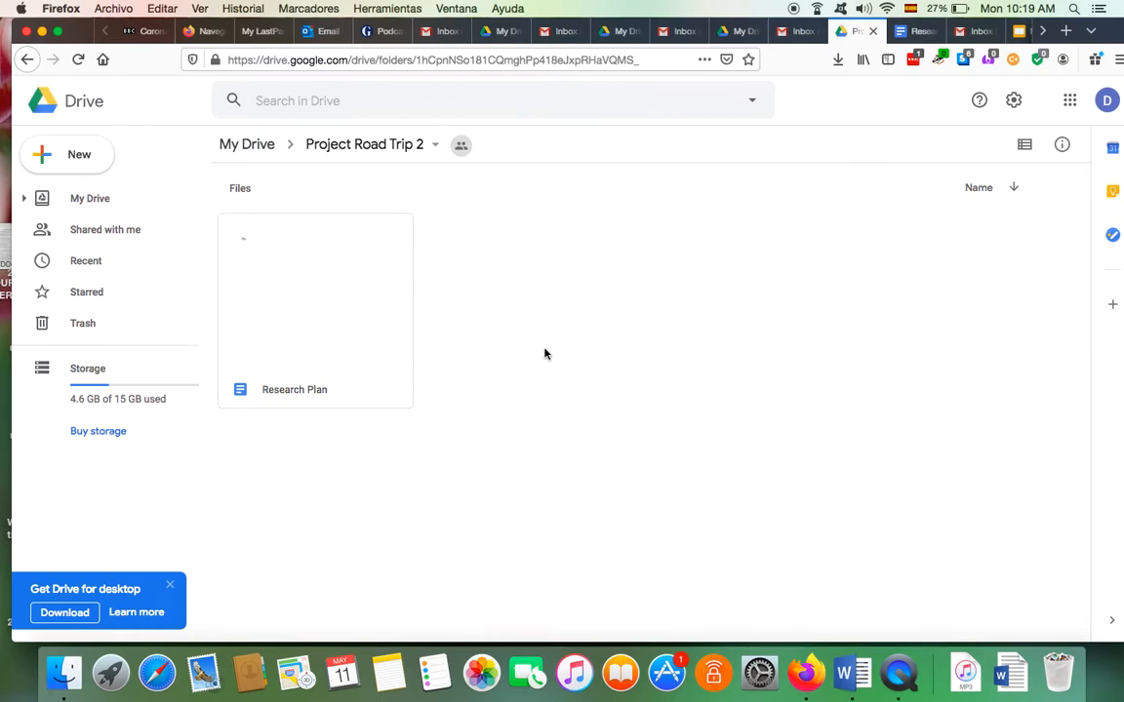
Create a second Google Docs document in the folder with the folder's sharing
{"action": "right_click", "coordinate": [572, 335]}
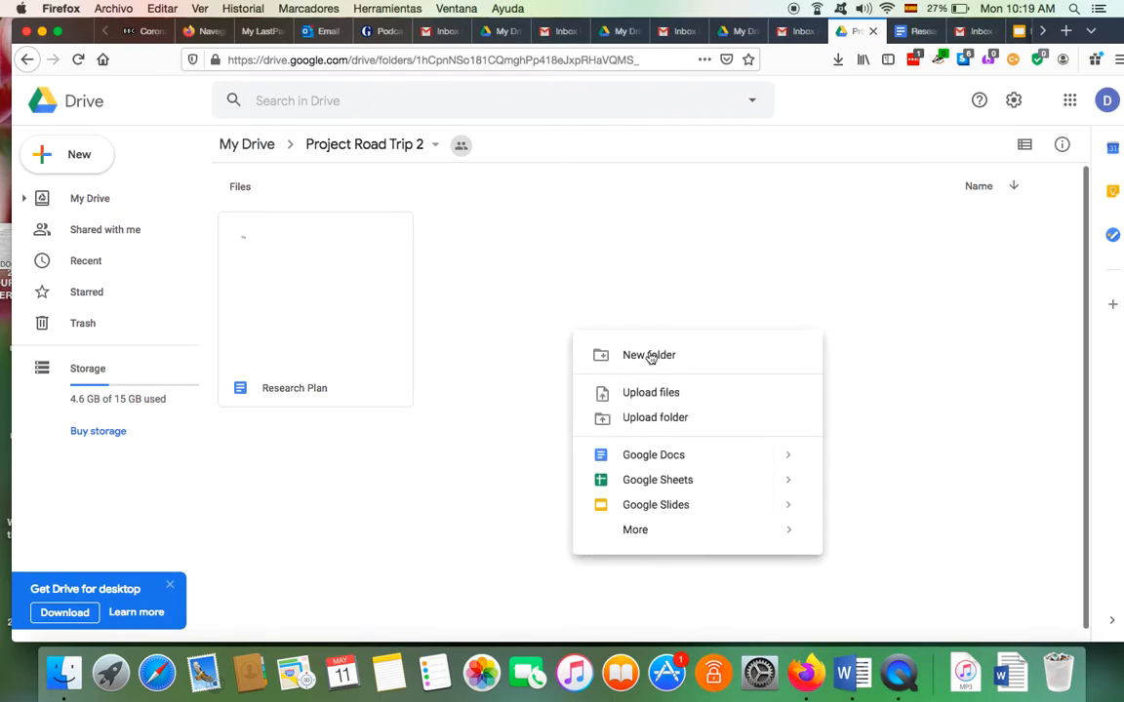
{"action": "left_click", "coordinate": [656, 457]}
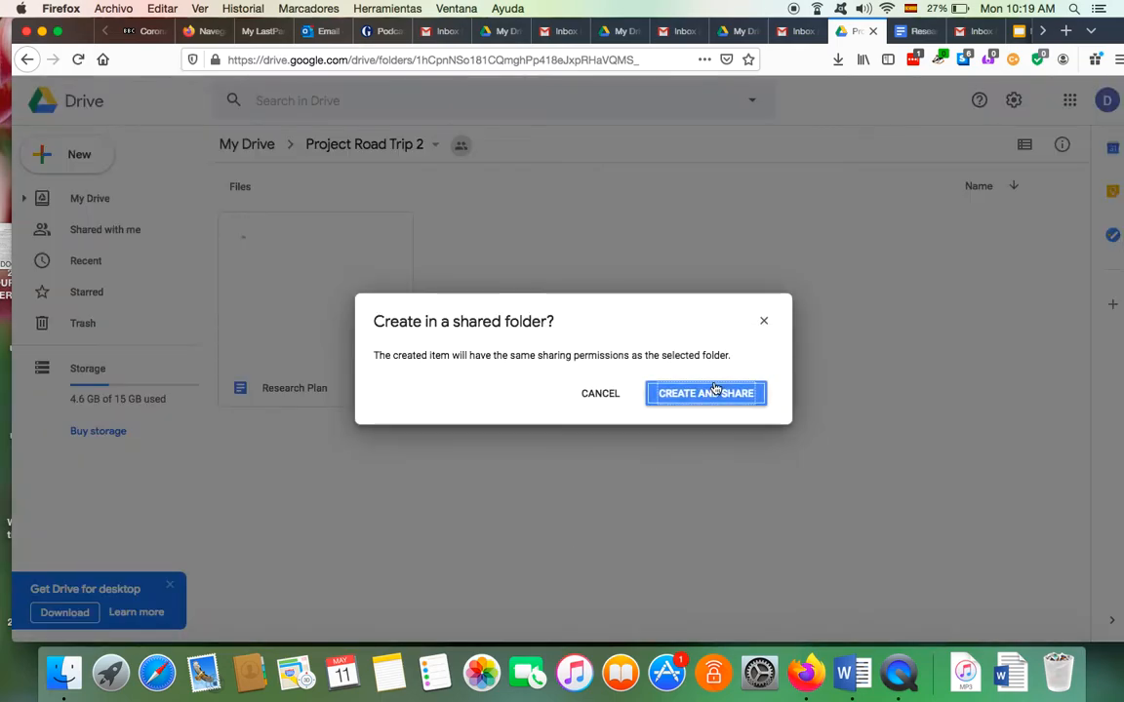
{"action": "left_click", "coordinate": [711, 393]}
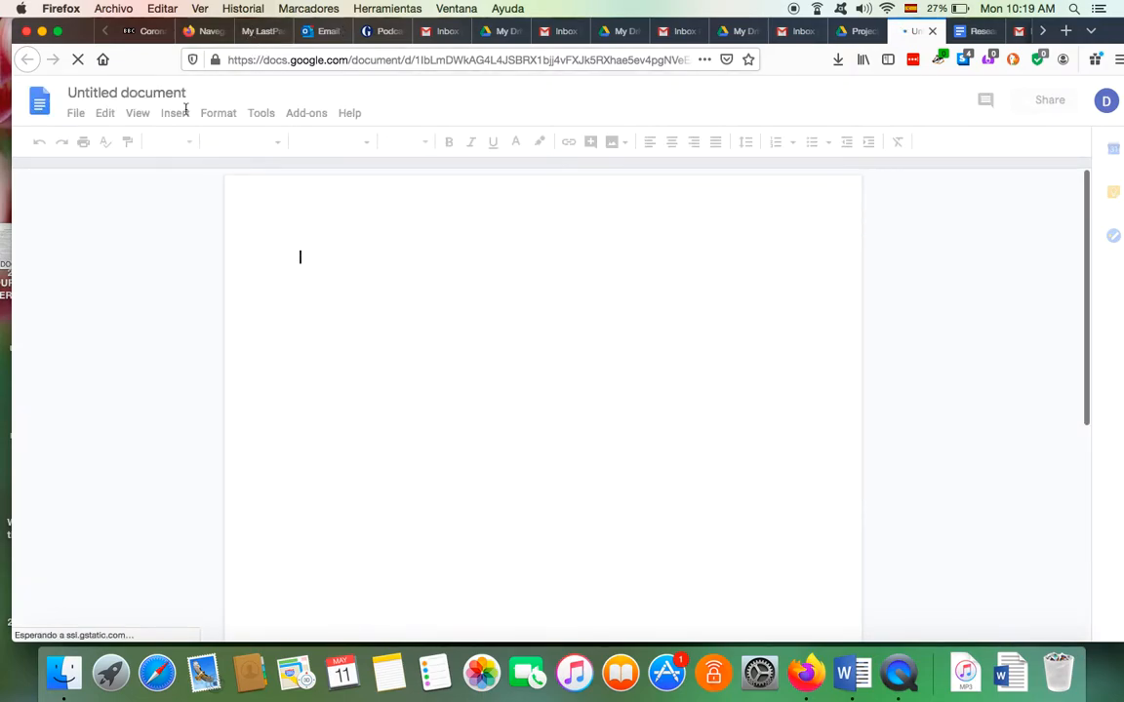
Head and title the document 'Useful Websites', then return to the Project Road Trip 2 folder
{"action": "left_click", "coordinate": [157, 93]}
{"action": "key", "text": "Return"}
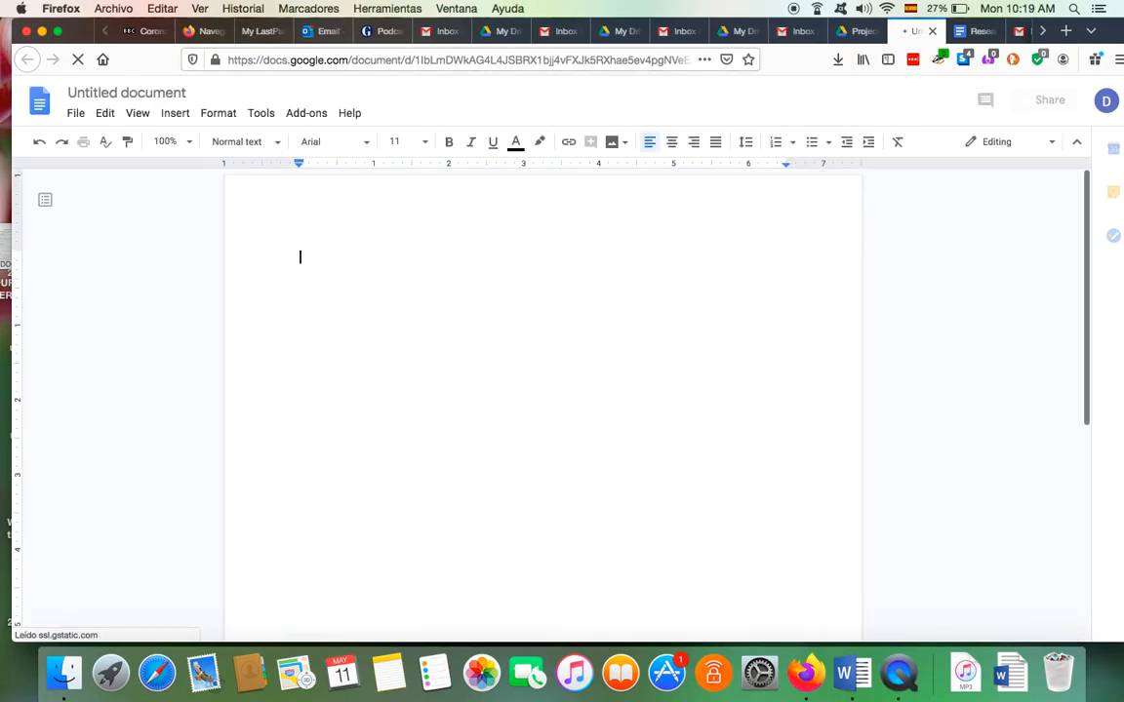
{"action": "type", "text": "Usefu"}
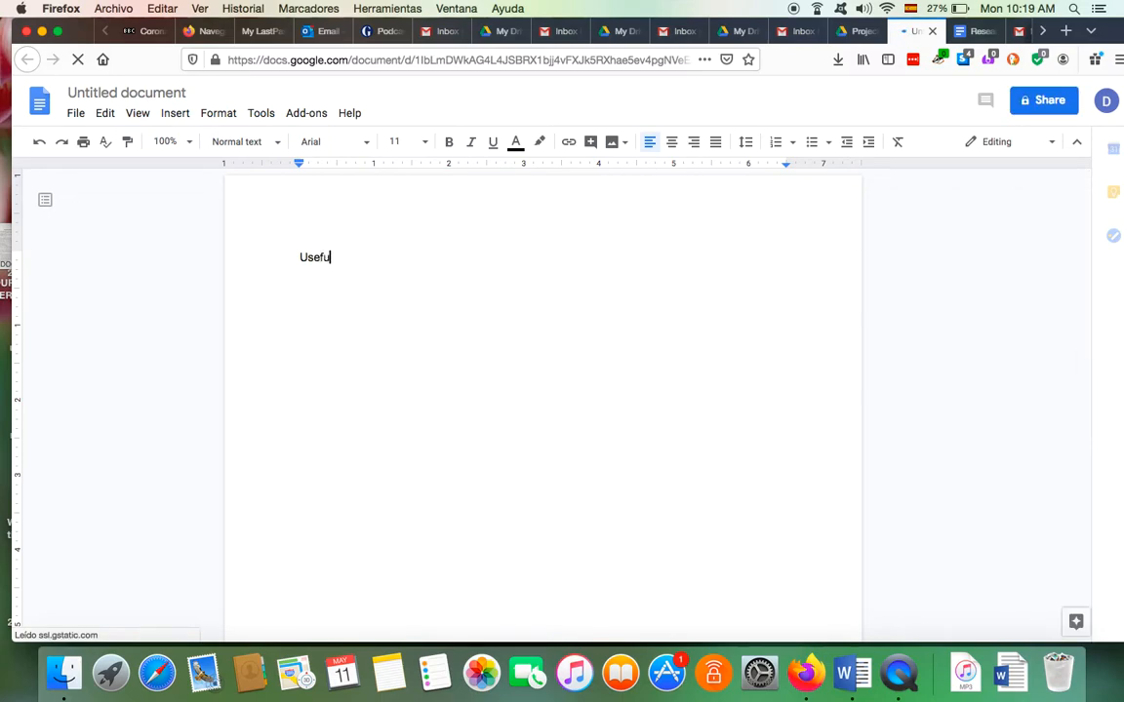
{"action": "type", "text": "l Websites"}
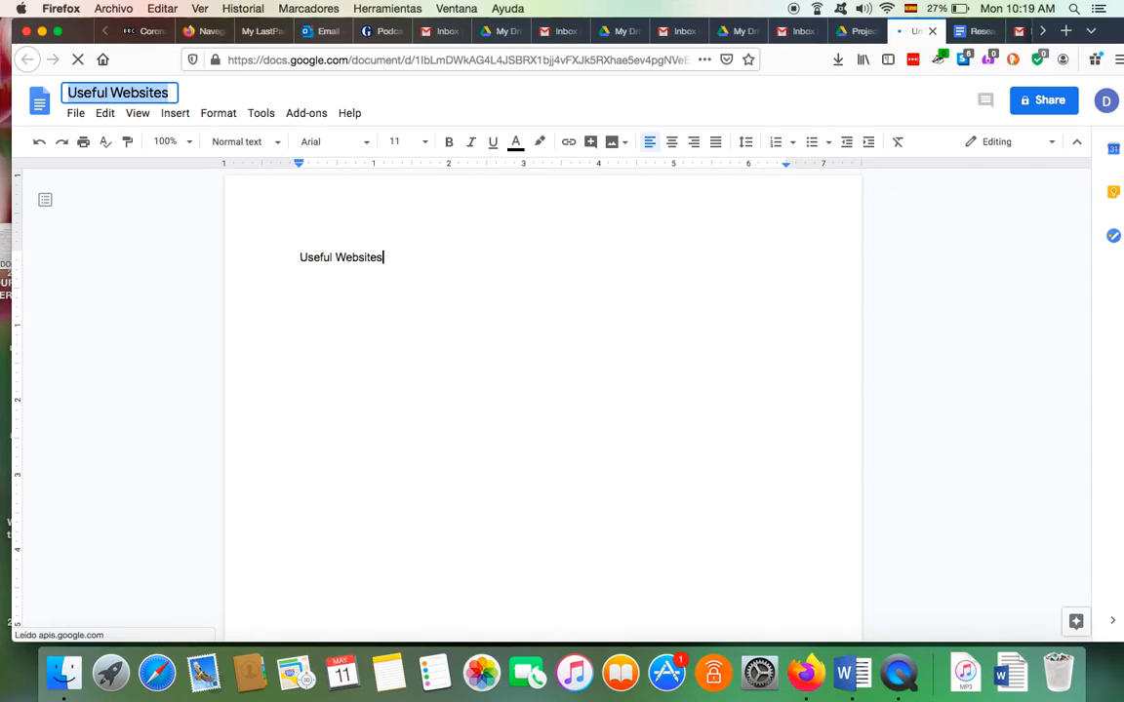
{"action": "key", "text": "Return"}
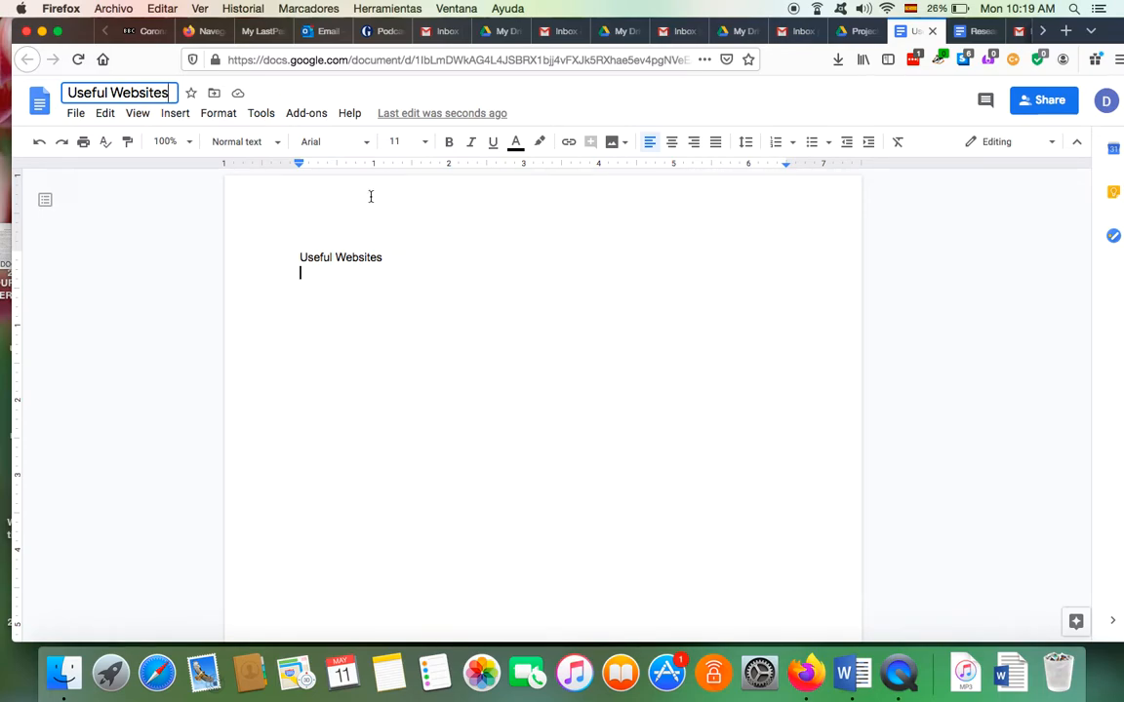
{"action": "left_click", "coordinate": [848, 31]}
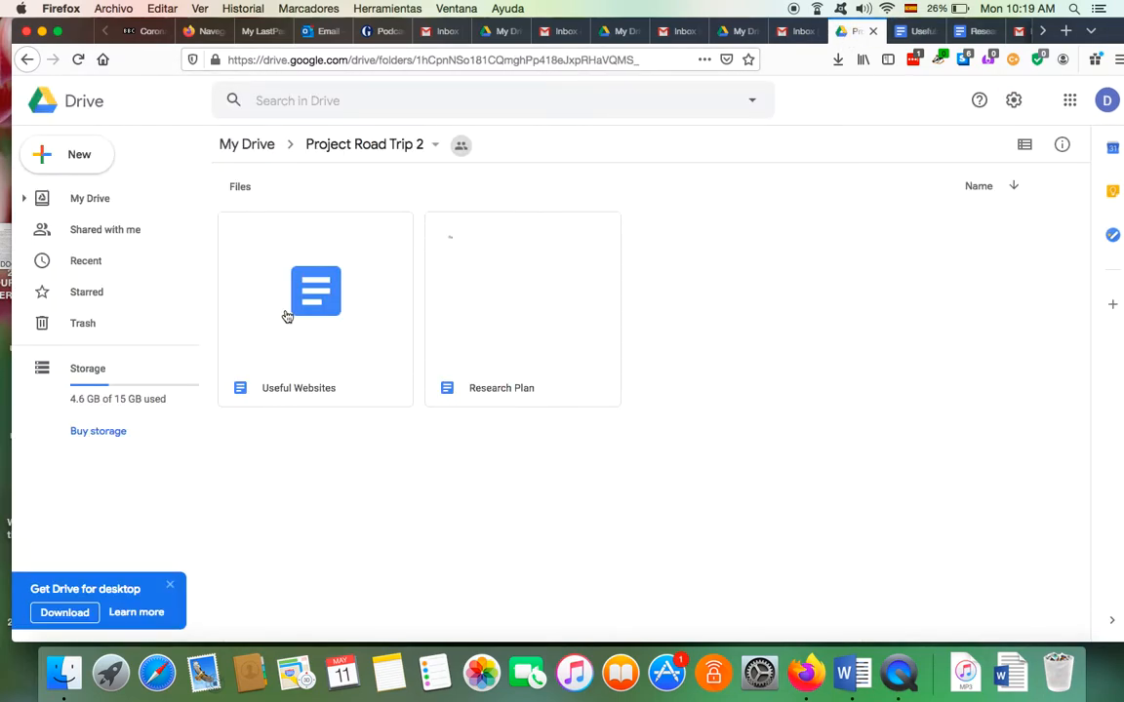
Create a third Google Docs document in the folder with the folder's sharing
{"action": "right_click", "coordinate": [695, 341]}
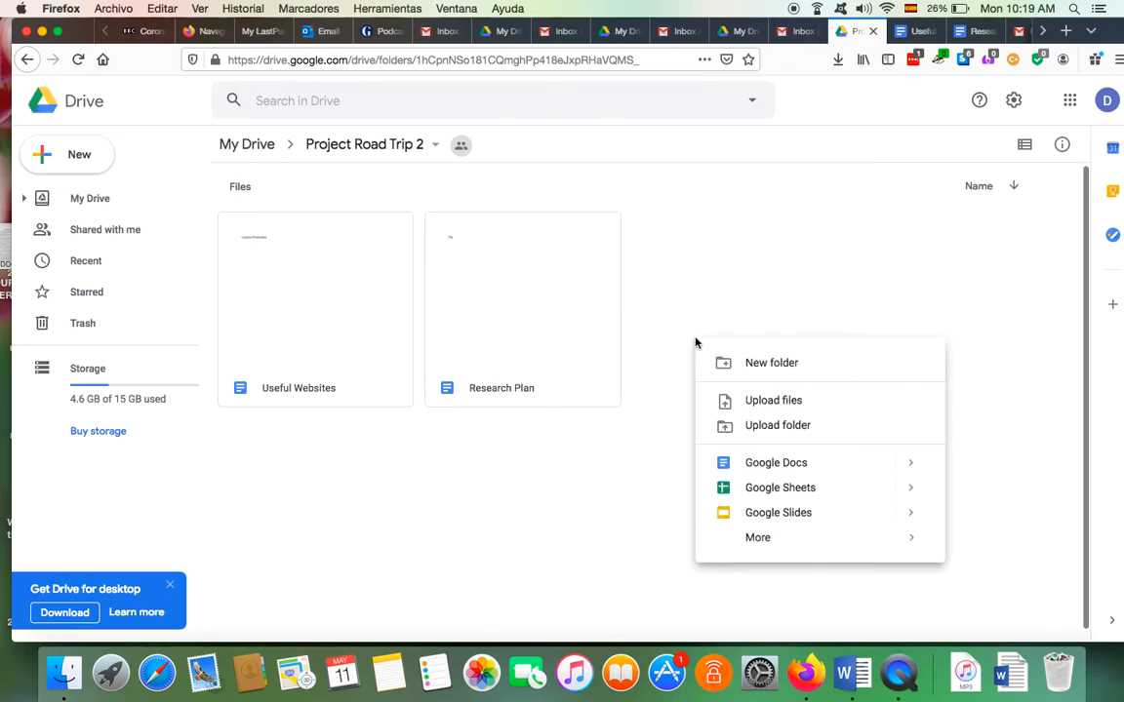
{"action": "left_click", "coordinate": [774, 464]}
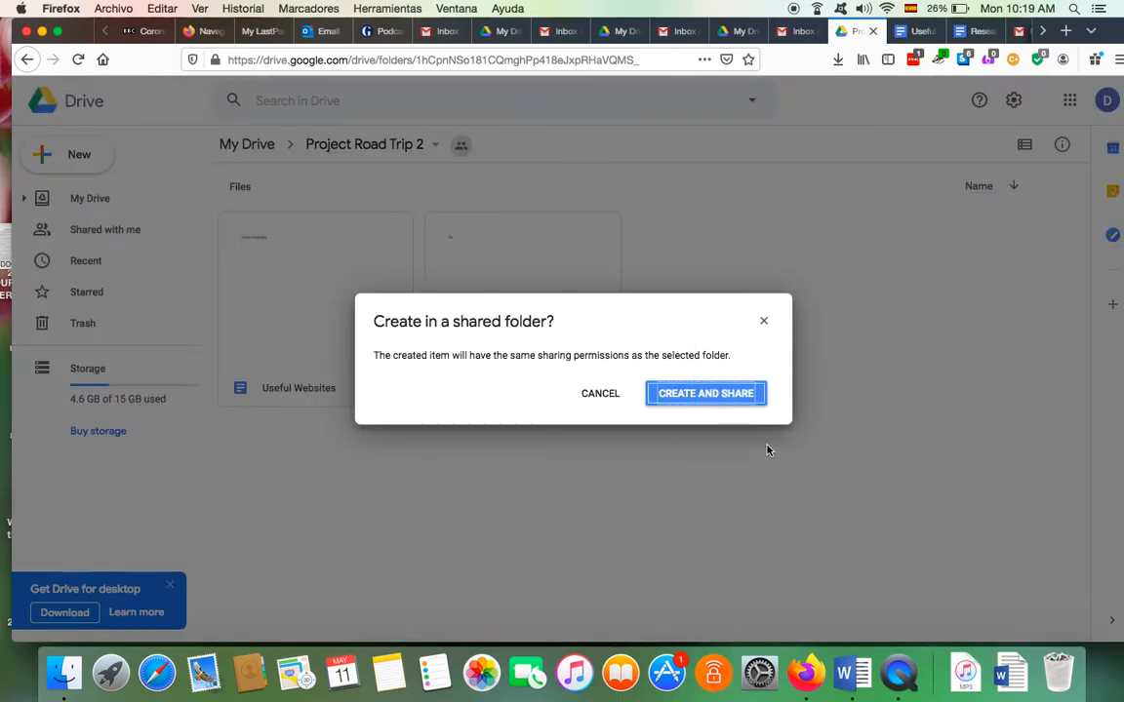
{"action": "left_click", "coordinate": [704, 394]}
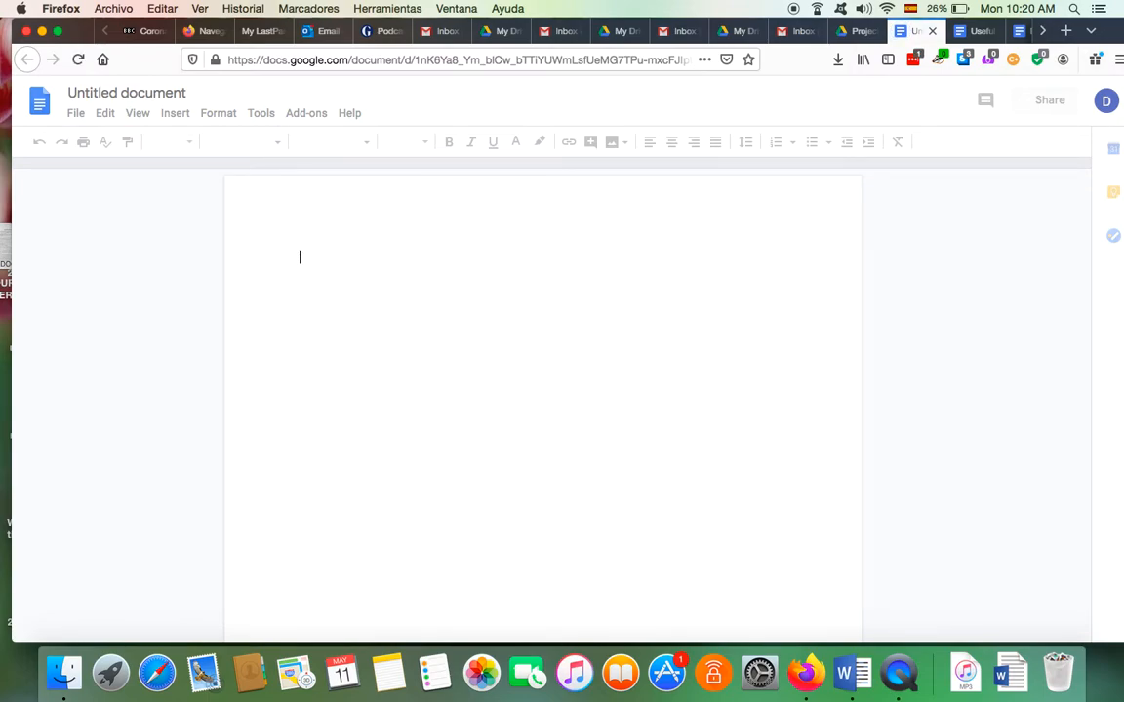
Head and title the document 'Project part 1', then paste the copied project text
{"action": "type", "text": "Pa"}
{"action": "key", "text": "BackSpace"}
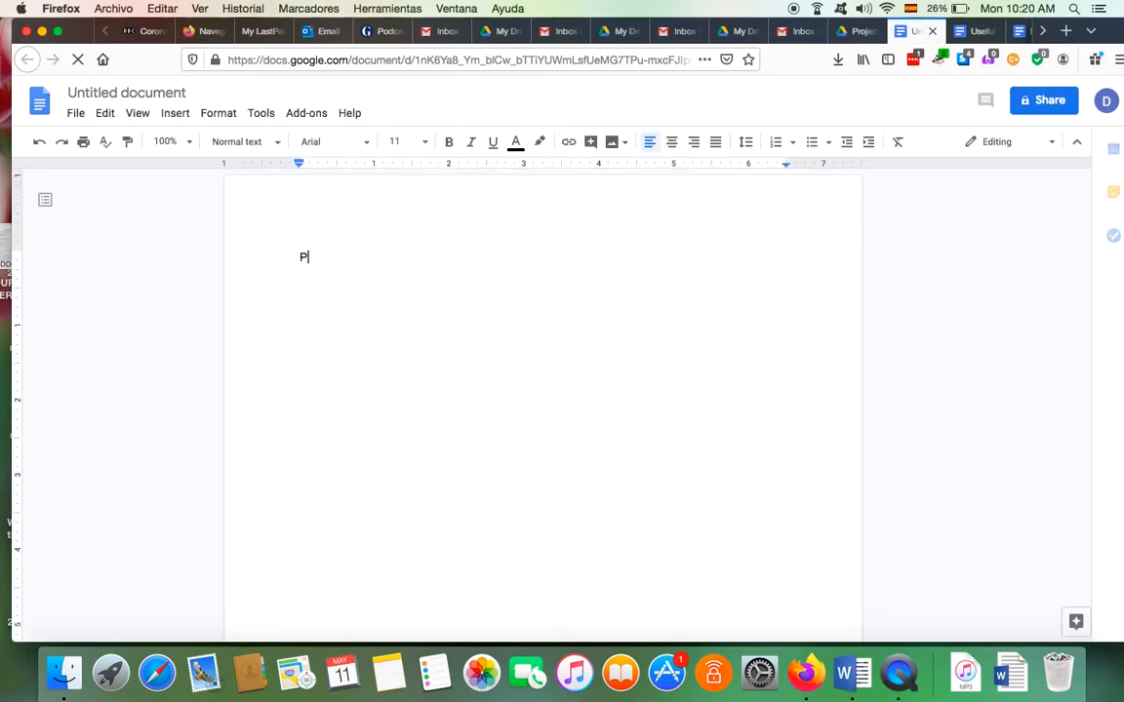
{"action": "type", "text": "roject part 1"}
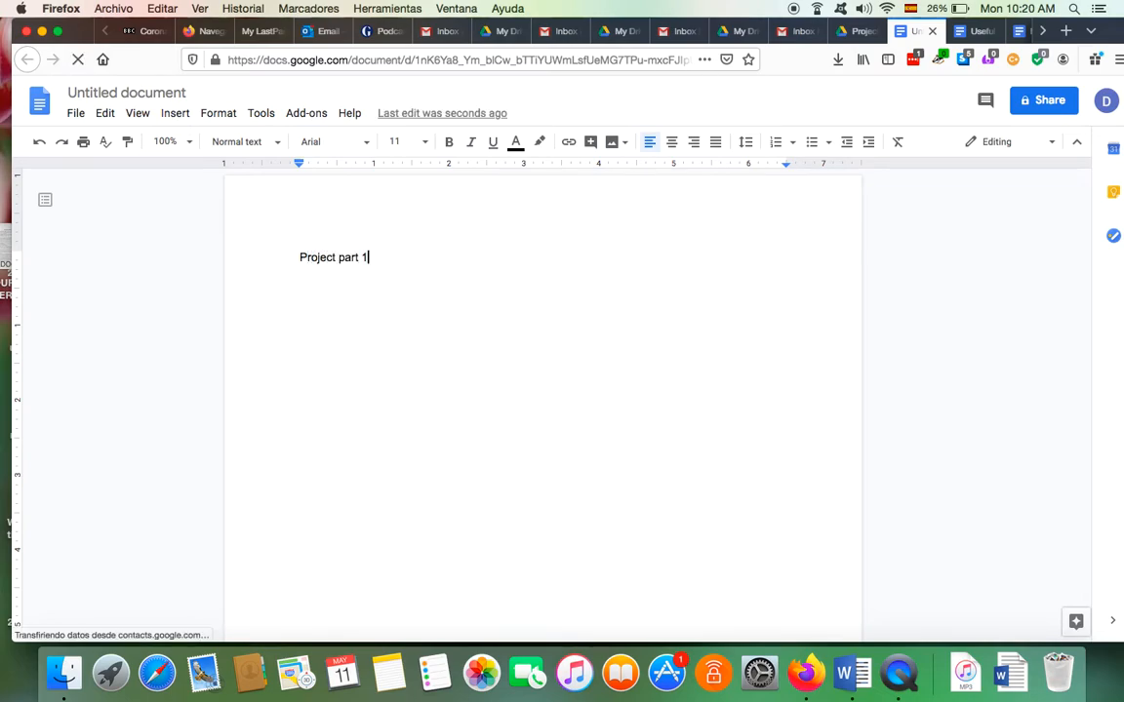
{"action": "key", "text": "Return"}
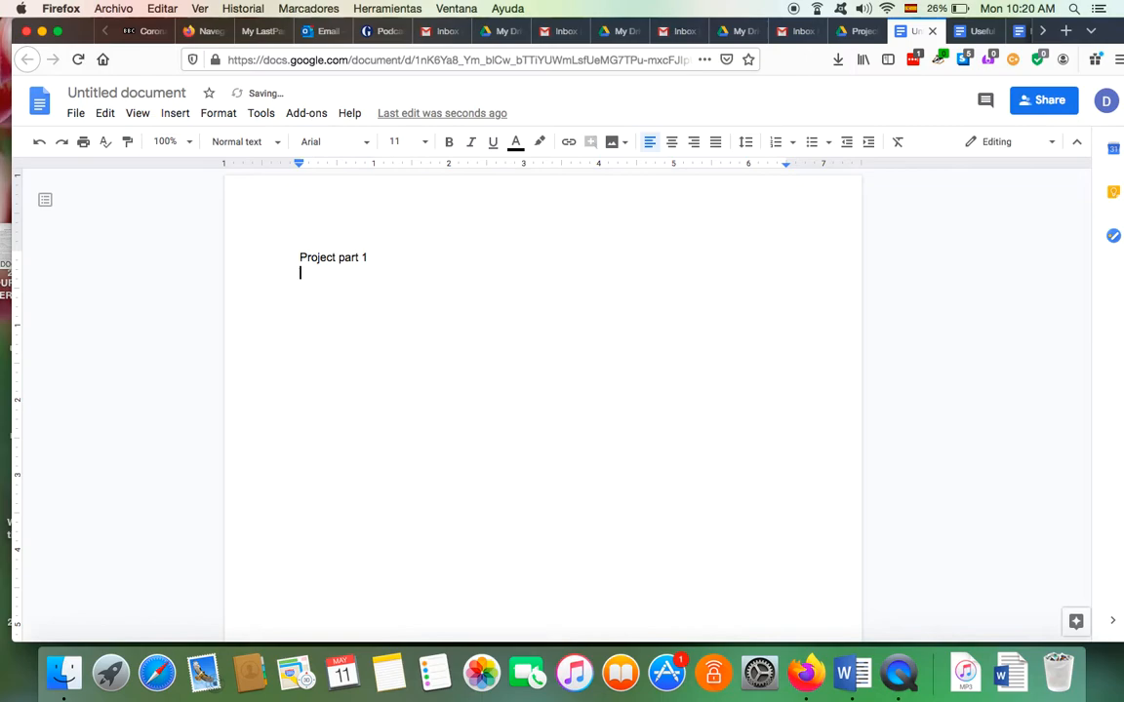
{"action": "left_click", "coordinate": [108, 93]}
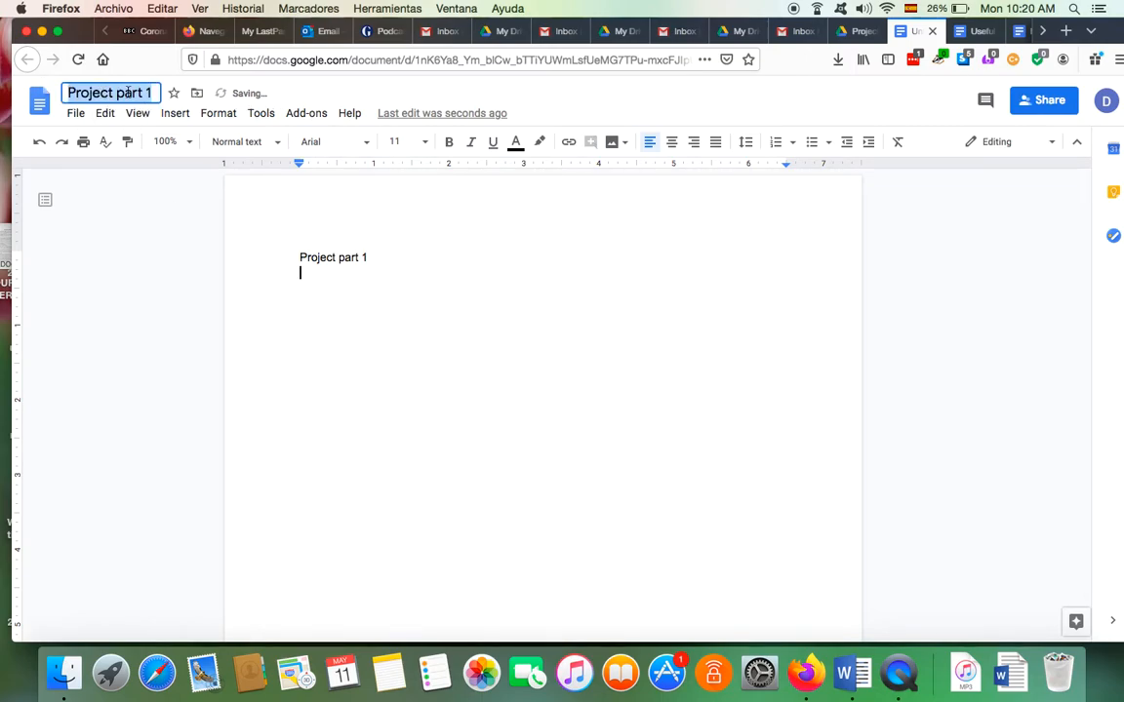
{"action": "left_click", "coordinate": [381, 259]}
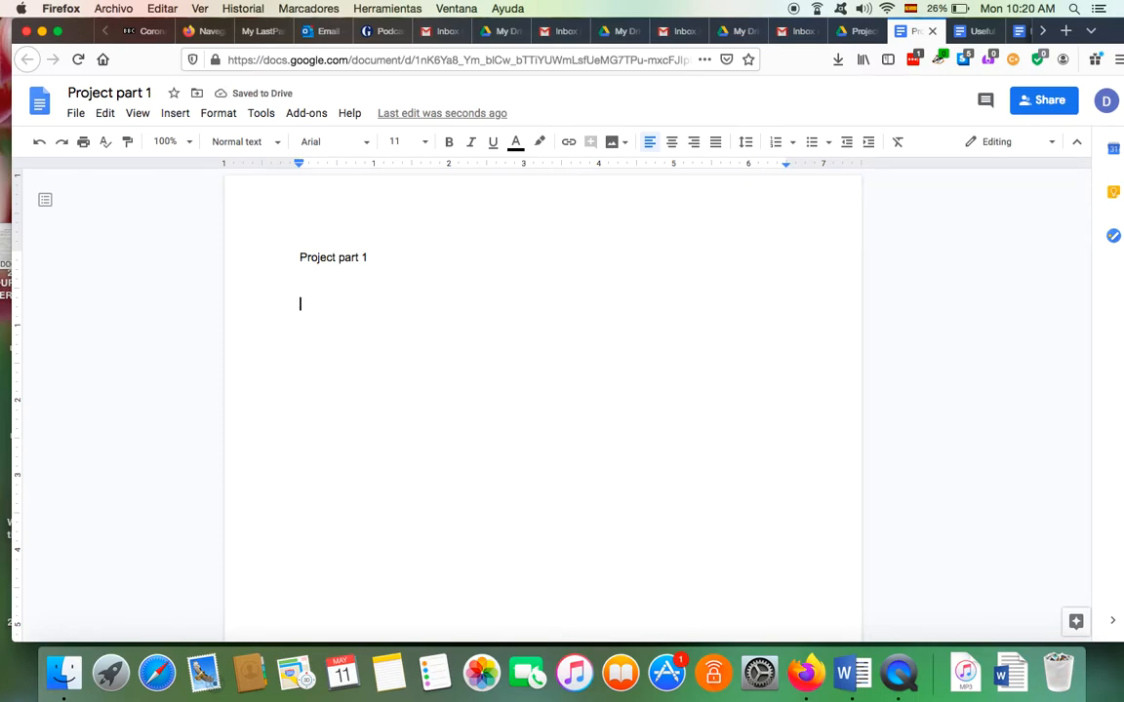
{"action": "key", "text": "super+v"}
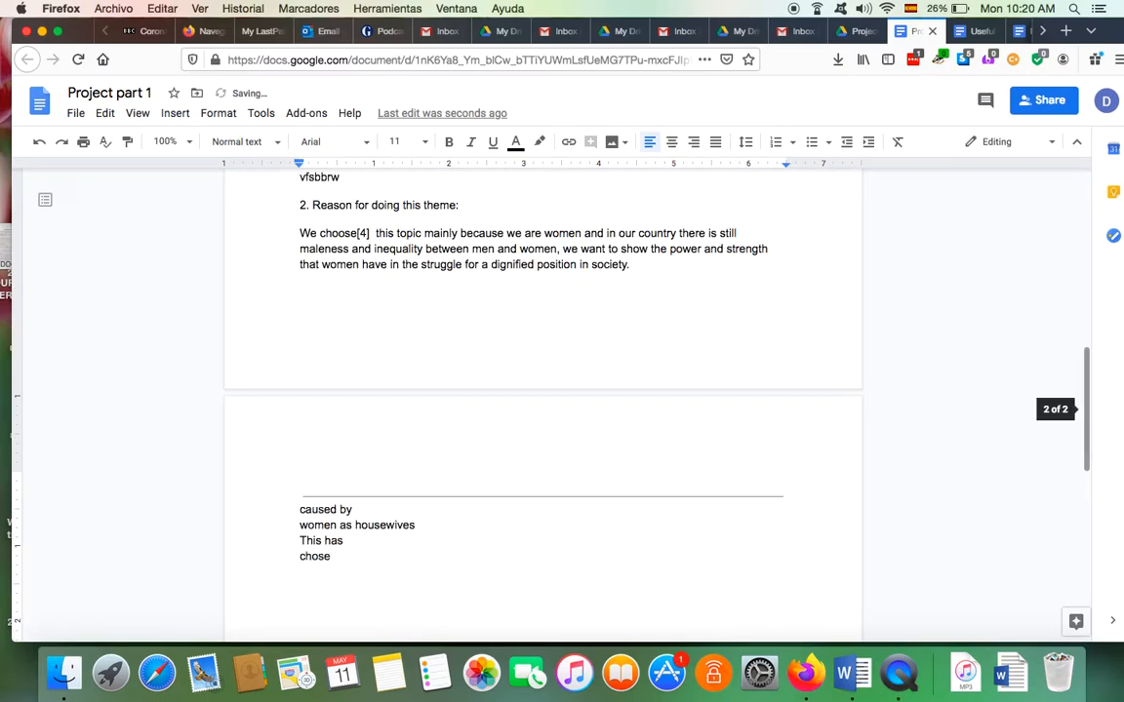
{"action": "scroll", "coordinate": [542, 402], "scroll_direction": "up", "scroll_amount": 6}
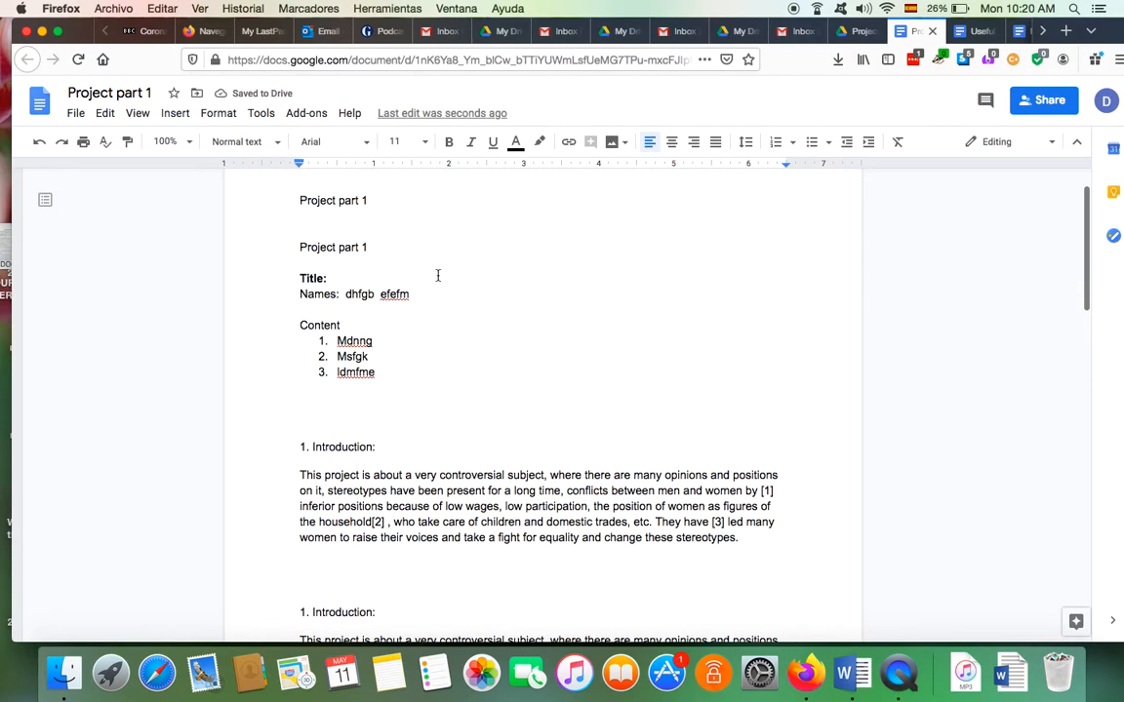
{"action": "scroll", "coordinate": [479, 430], "scroll_direction": "up", "scroll_amount": 1}
{"action": "scroll", "coordinate": [480, 431], "scroll_direction": "down", "scroll_amount": 3}
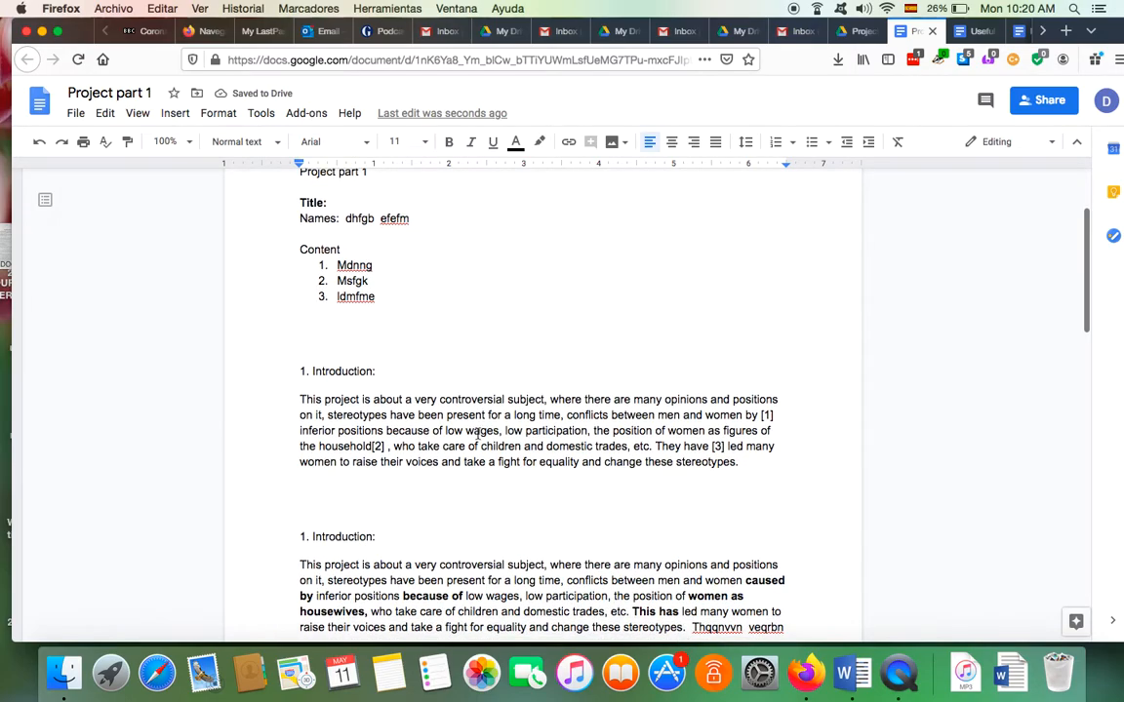
{"action": "scroll", "coordinate": [454, 477], "scroll_direction": "down", "scroll_amount": 3}
{"action": "scroll", "coordinate": [453, 477], "scroll_direction": "up", "scroll_amount": 5}
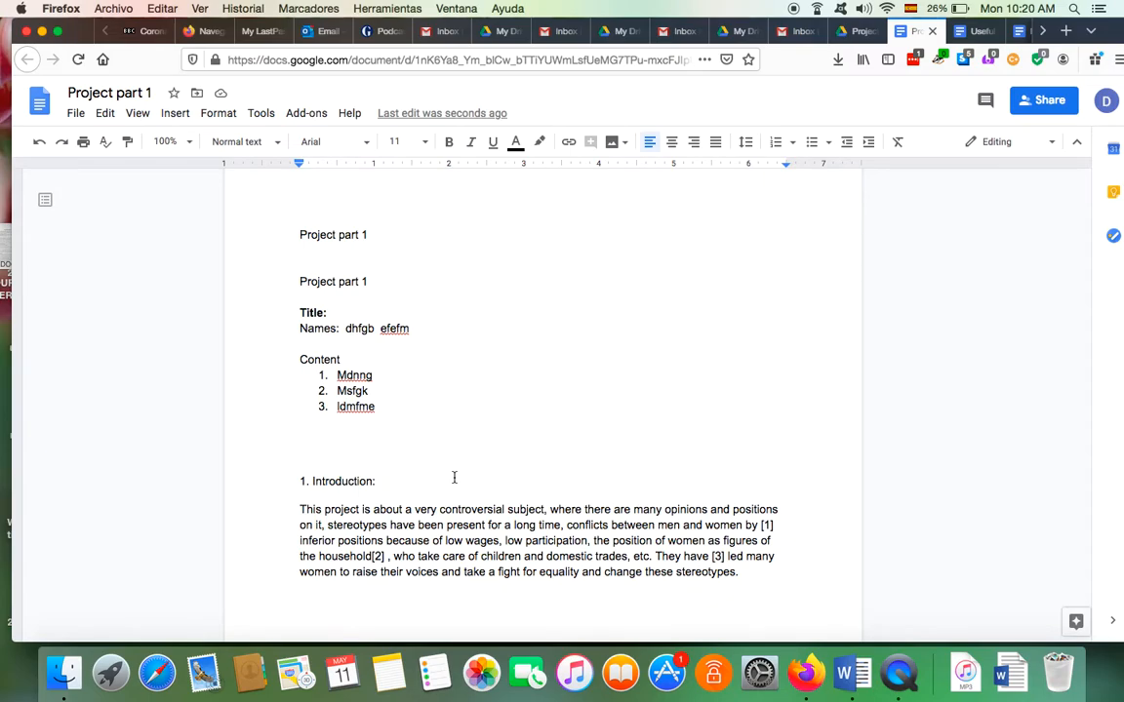
{"action": "scroll", "coordinate": [454, 477], "scroll_direction": "down", "scroll_amount": 2}
{"action": "scroll", "coordinate": [454, 477], "scroll_direction": "up", "scroll_amount": 3}
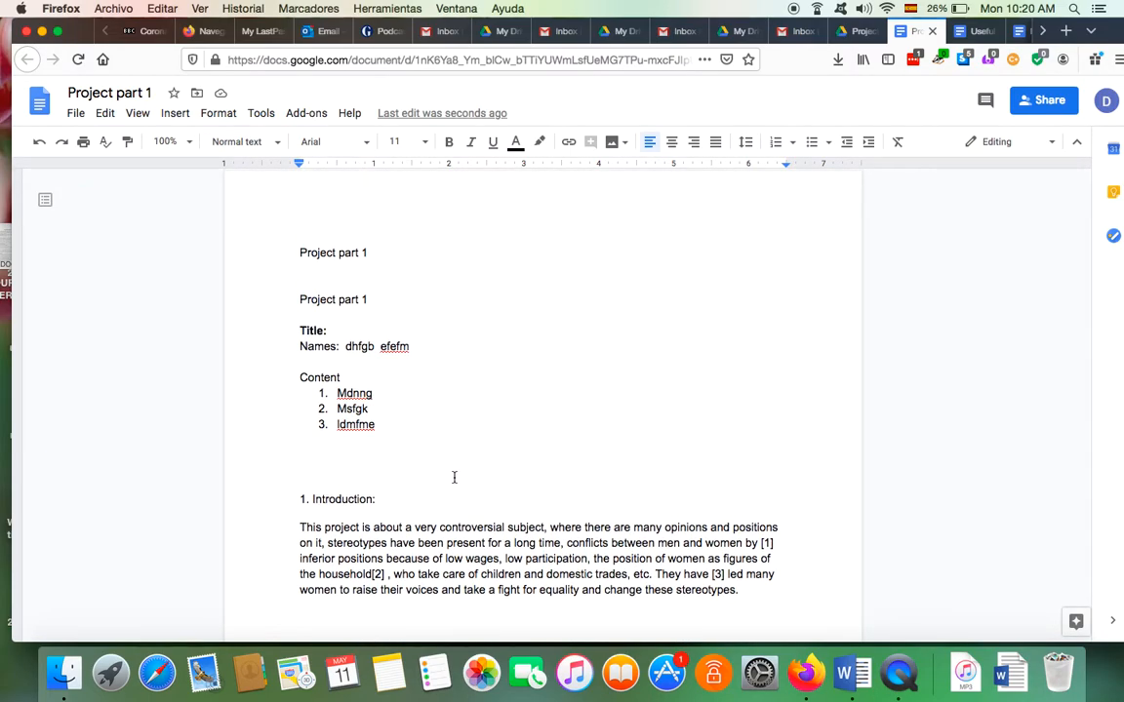
{"action": "scroll", "coordinate": [453, 477], "scroll_direction": "down", "scroll_amount": 2}
{"action": "scroll", "coordinate": [453, 477], "scroll_direction": "up", "scroll_amount": 2}
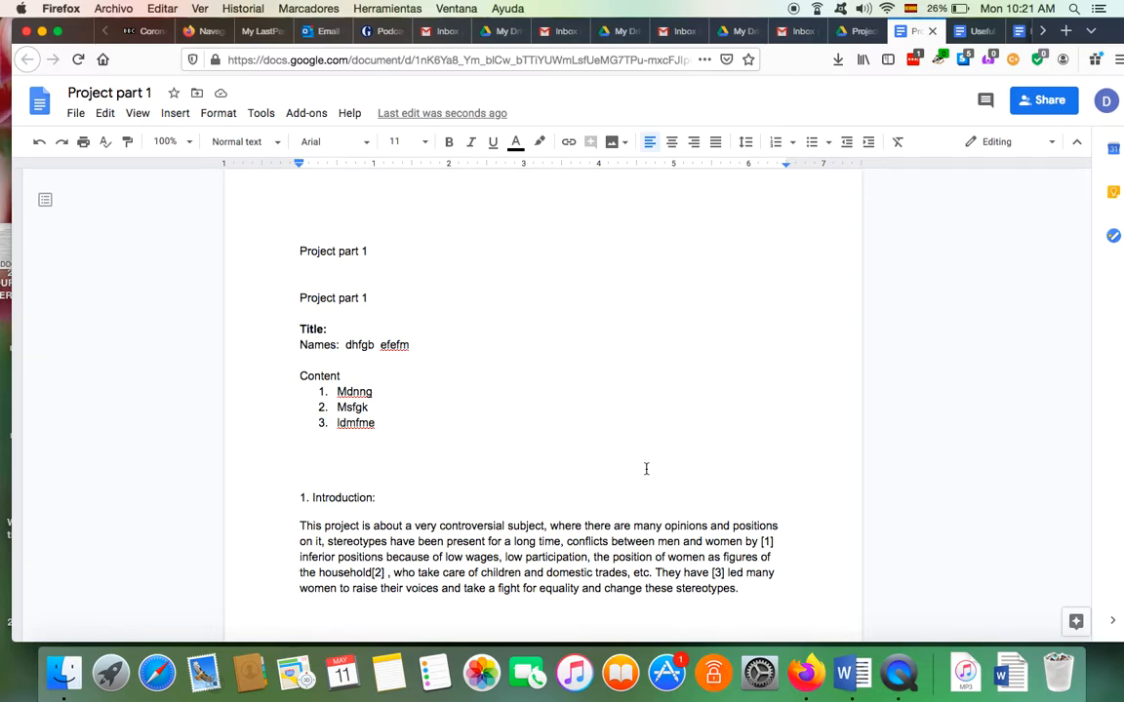
{"action": "scroll", "coordinate": [645, 469], "scroll_direction": "down", "scroll_amount": 5}
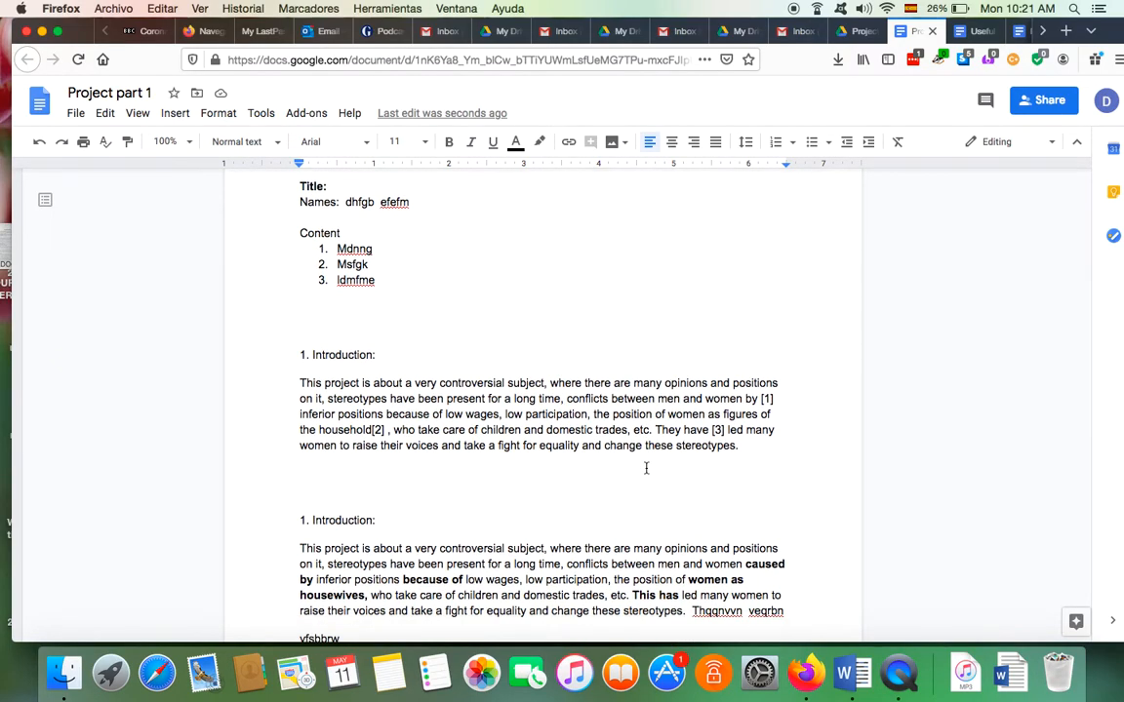
{"action": "scroll", "coordinate": [646, 468], "scroll_direction": "up", "scroll_amount": 2}
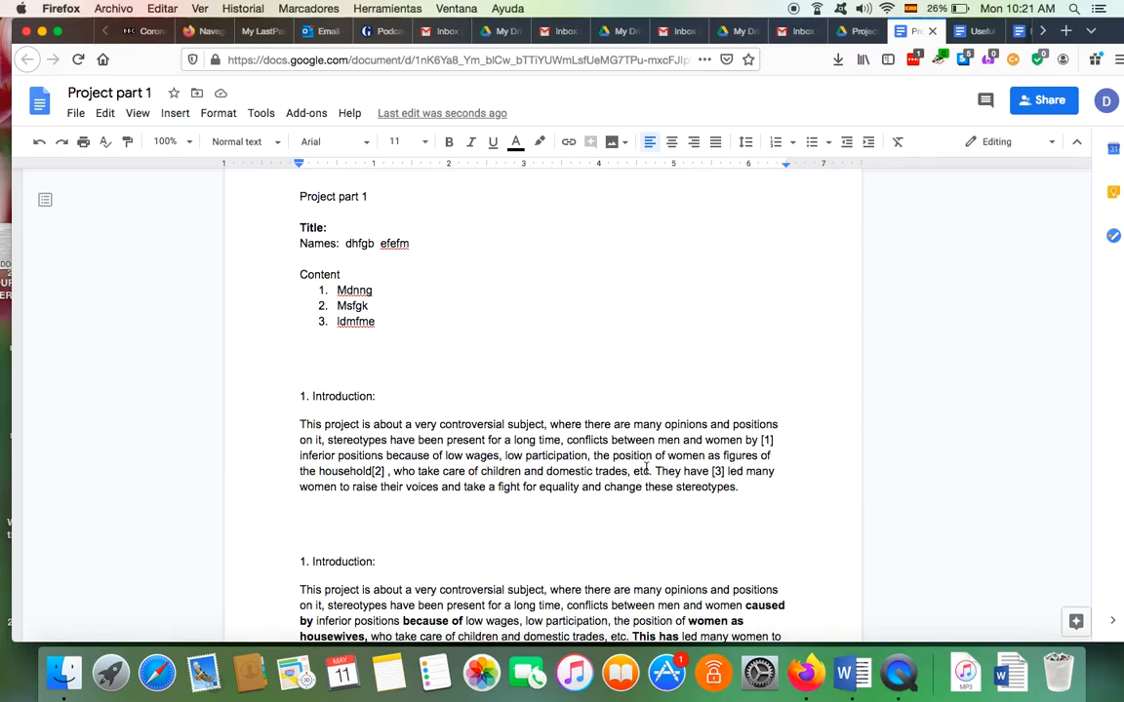
{"action": "scroll", "coordinate": [646, 468], "scroll_direction": "down", "scroll_amount": 3}
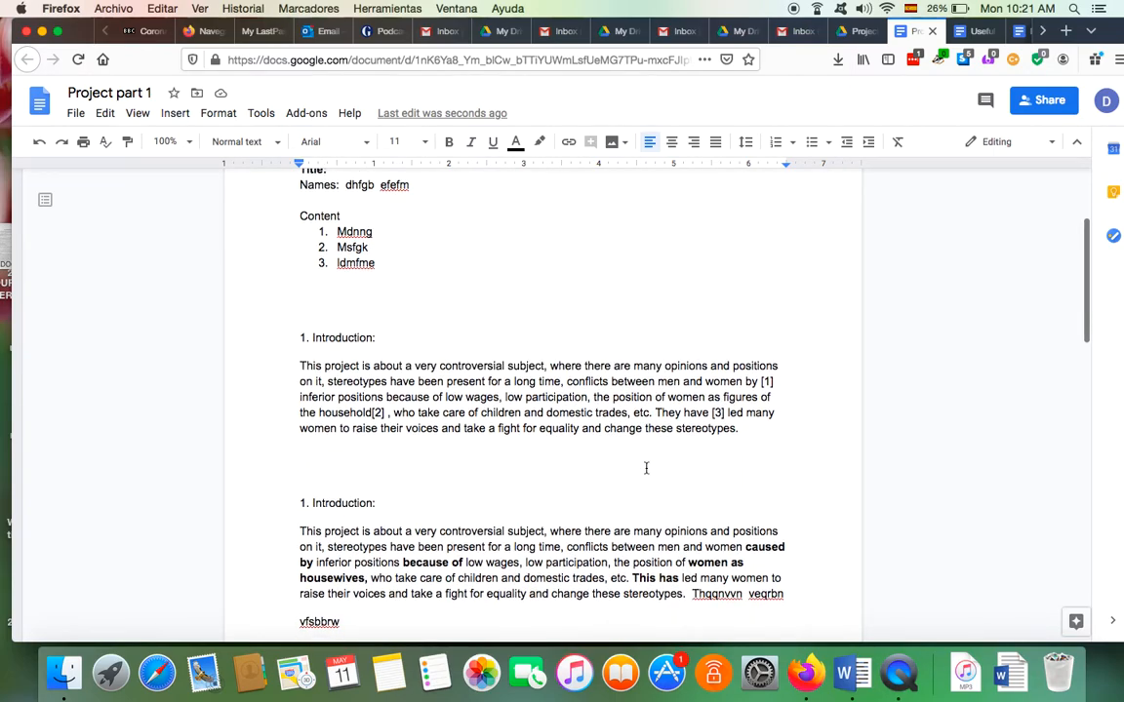
Select 'by [1]' in the first Introduction paragraph and start a comment on it
{"action": "left_click", "coordinate": [759, 383]}
{"action": "left_click_drag", "start_coordinate": [745, 382], "coordinate": [781, 383]}
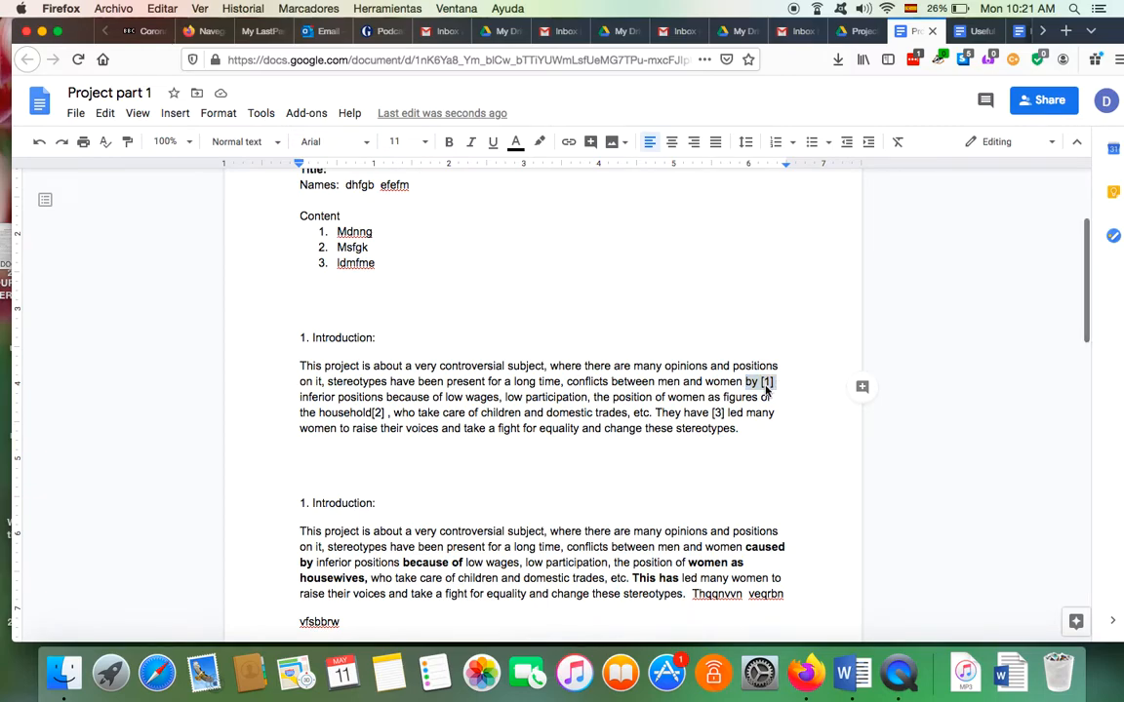
{"action": "right_click", "coordinate": [767, 385]}
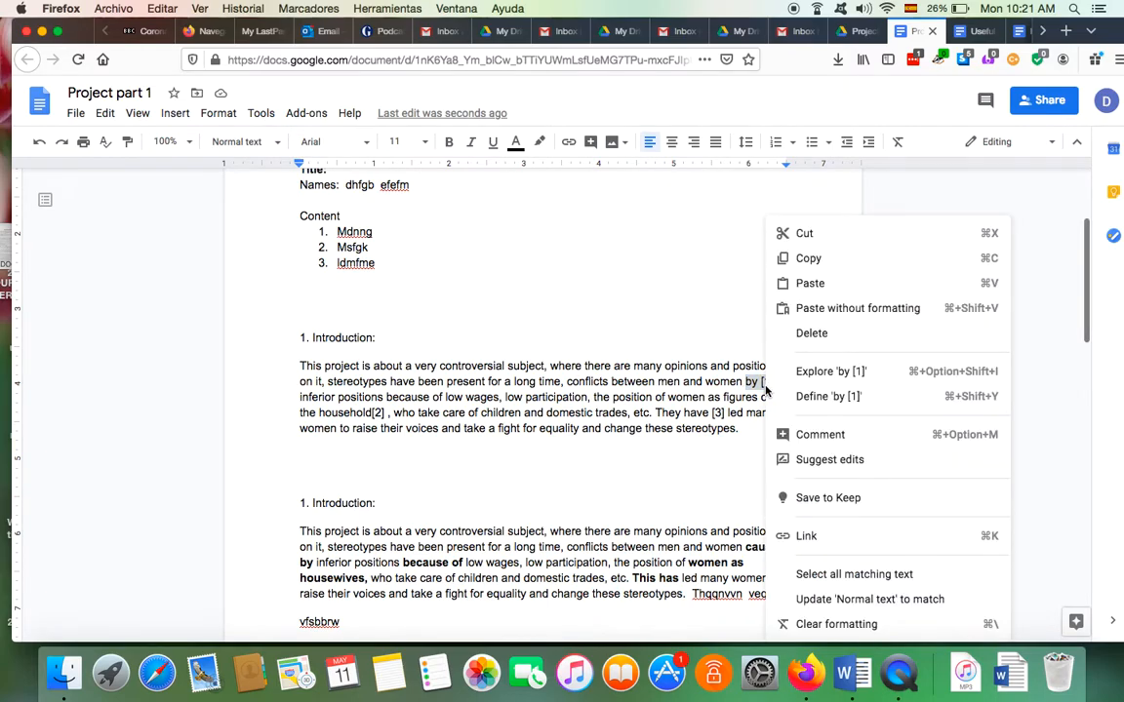
{"action": "left_click", "coordinate": [815, 439]}
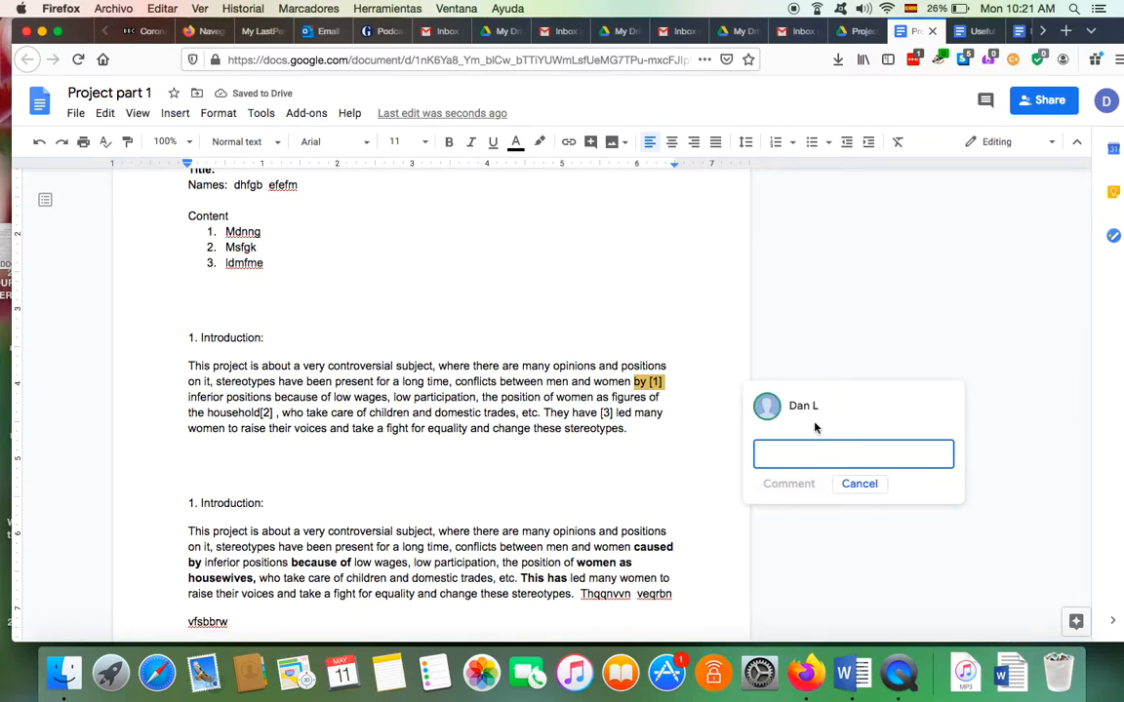
Type 'caused by' as the comment text and post it
{"action": "scroll", "coordinate": [443, 427], "scroll_direction": "down", "scroll_amount": 1}
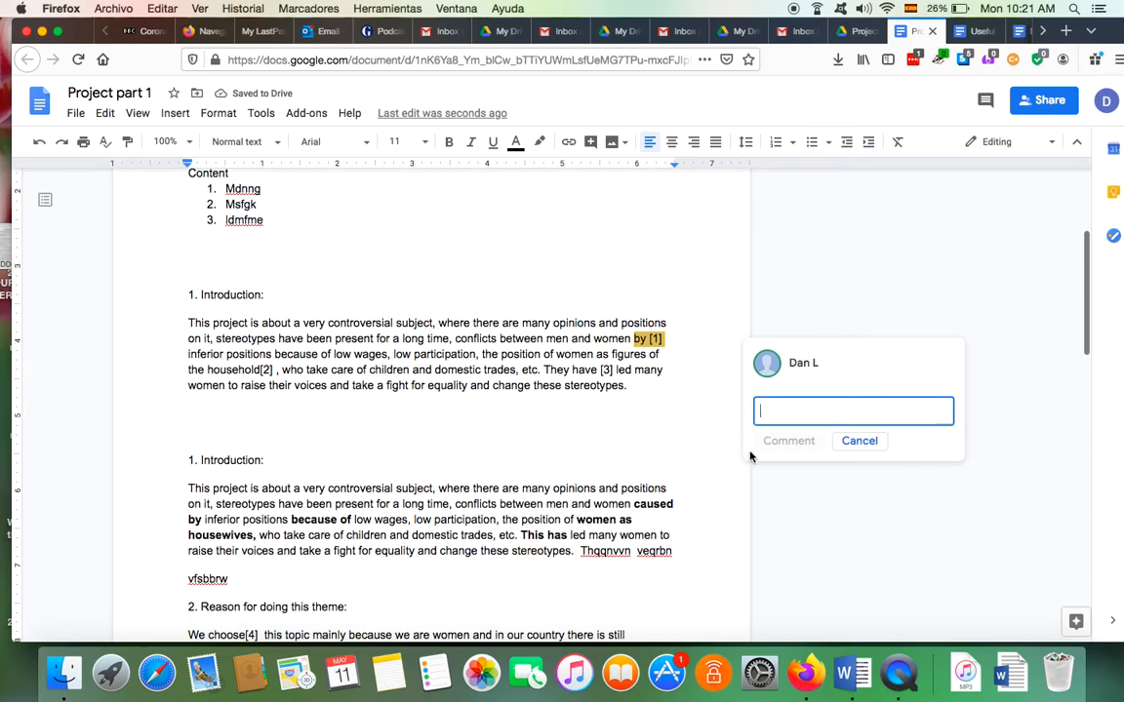
{"action": "type", "text": "caused by"}
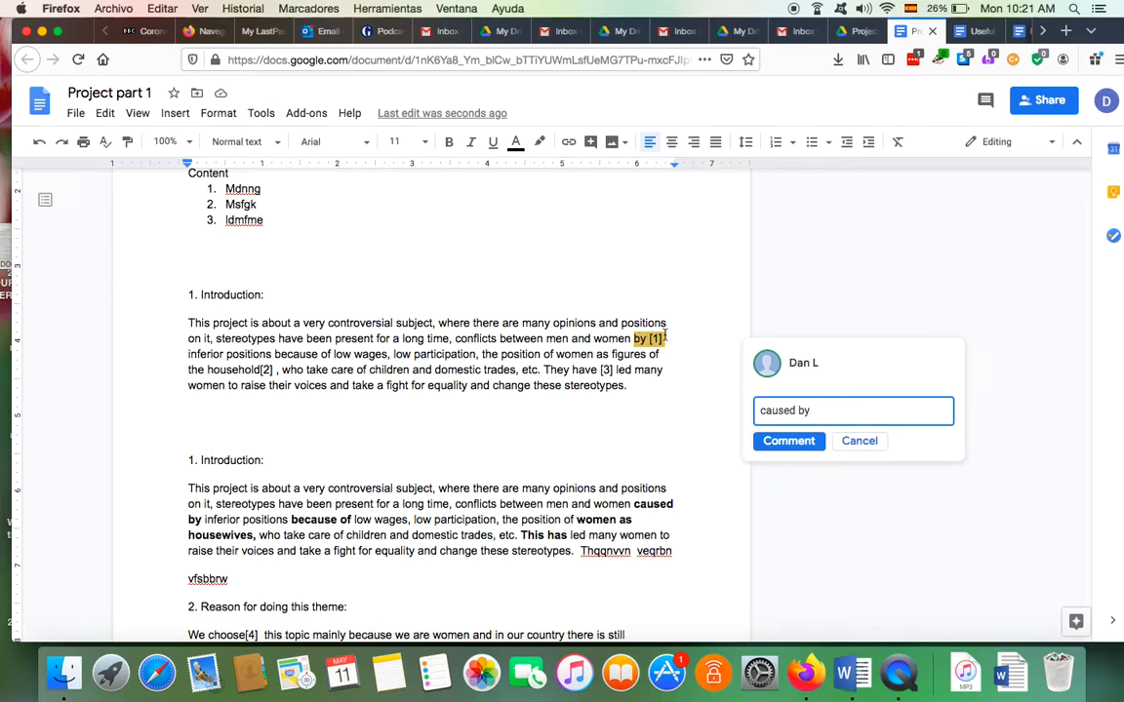
{"action": "left_click", "coordinate": [789, 444]}
{"action": "right_click", "coordinate": [789, 444]}
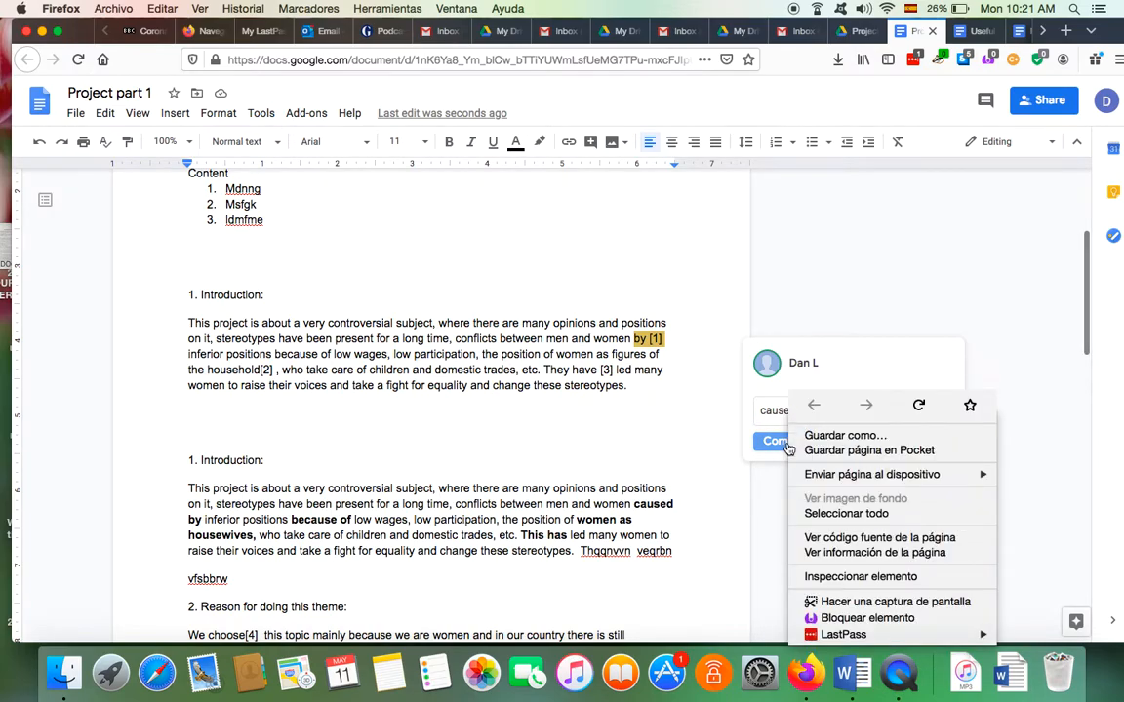
{"action": "key", "text": "Escape"}
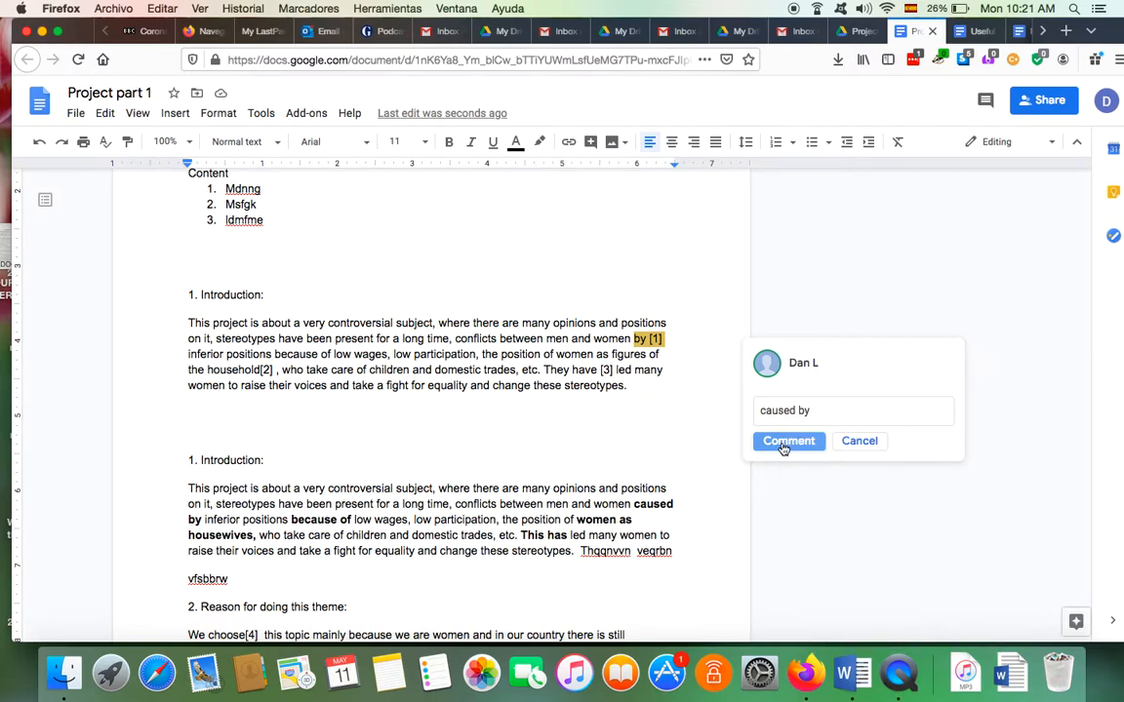
{"action": "left_click", "coordinate": [783, 446]}
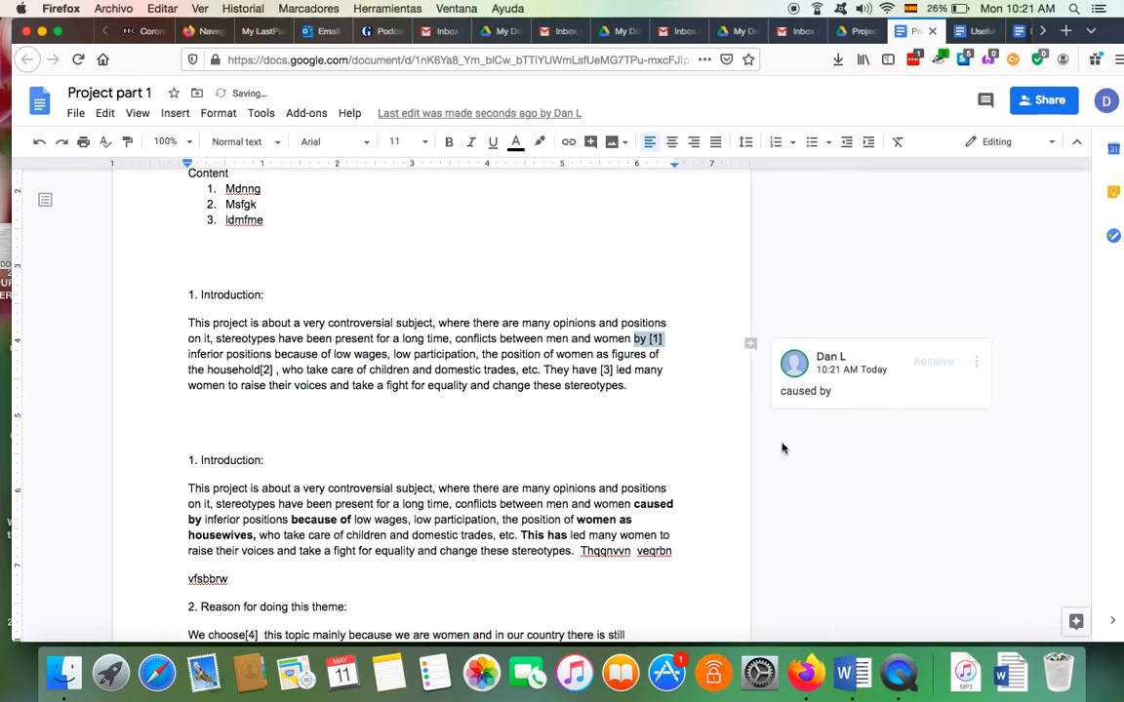
Select 'They have [3]' in the first Introduction paragraph and start a comment on it
{"action": "scroll", "coordinate": [781, 447], "scroll_direction": "down", "scroll_amount": 2}
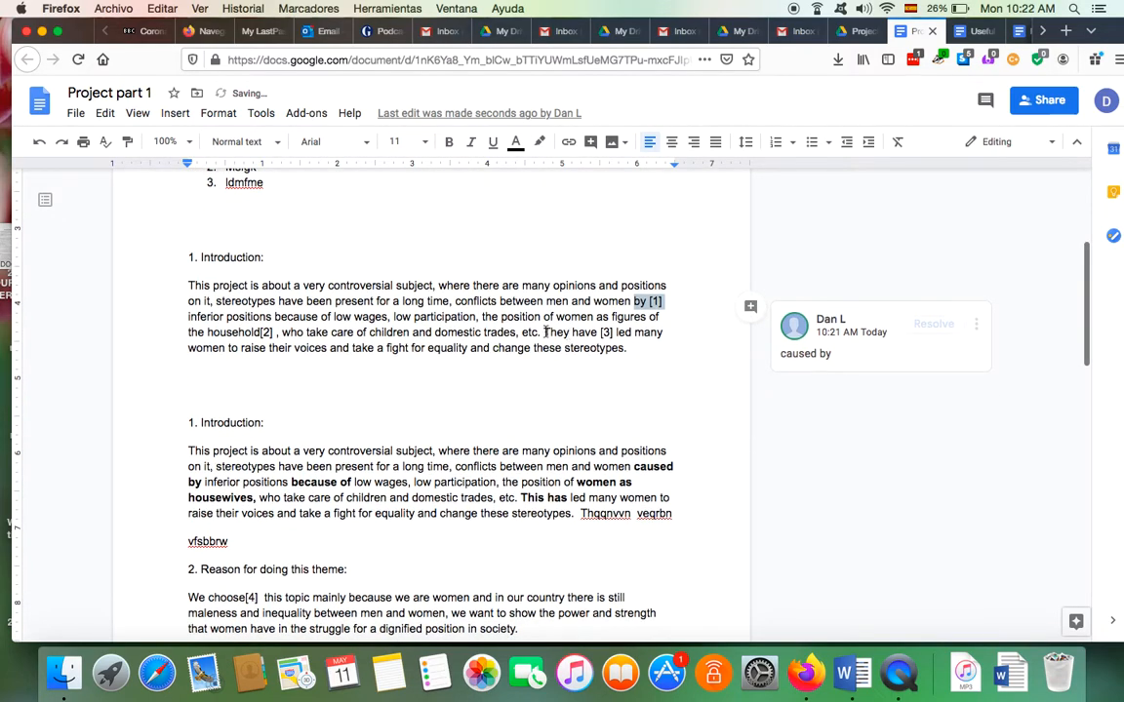
{"action": "left_click_drag", "start_coordinate": [545, 333], "coordinate": [616, 334]}
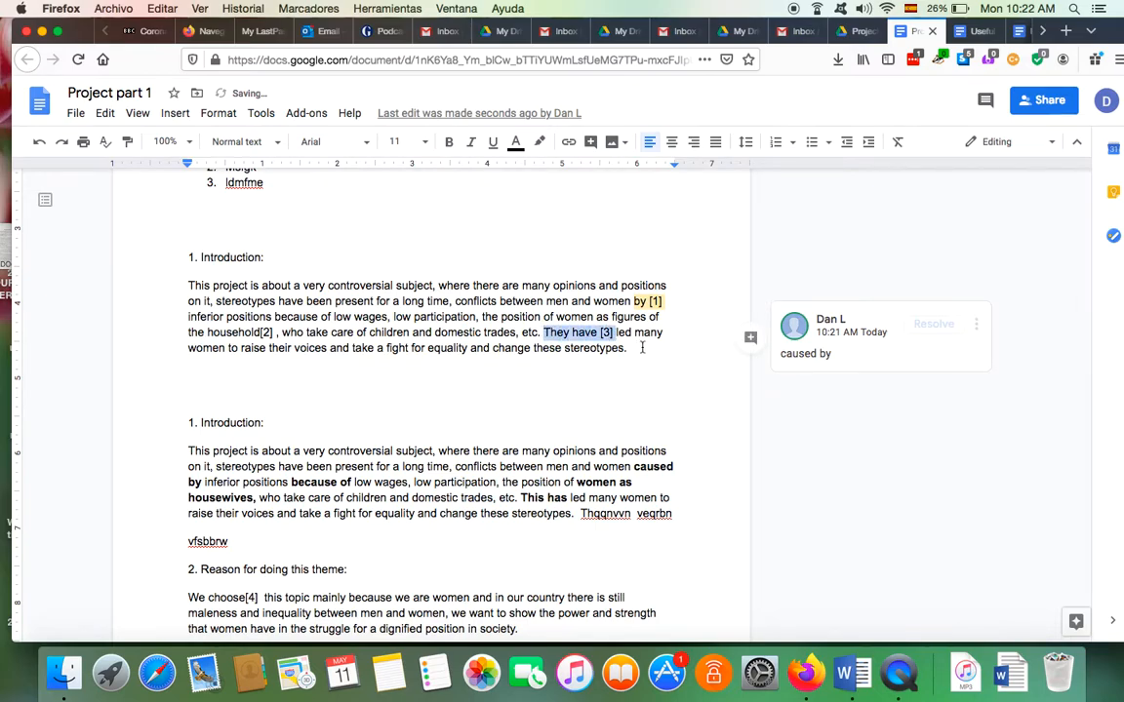
{"action": "right_click", "coordinate": [593, 333]}
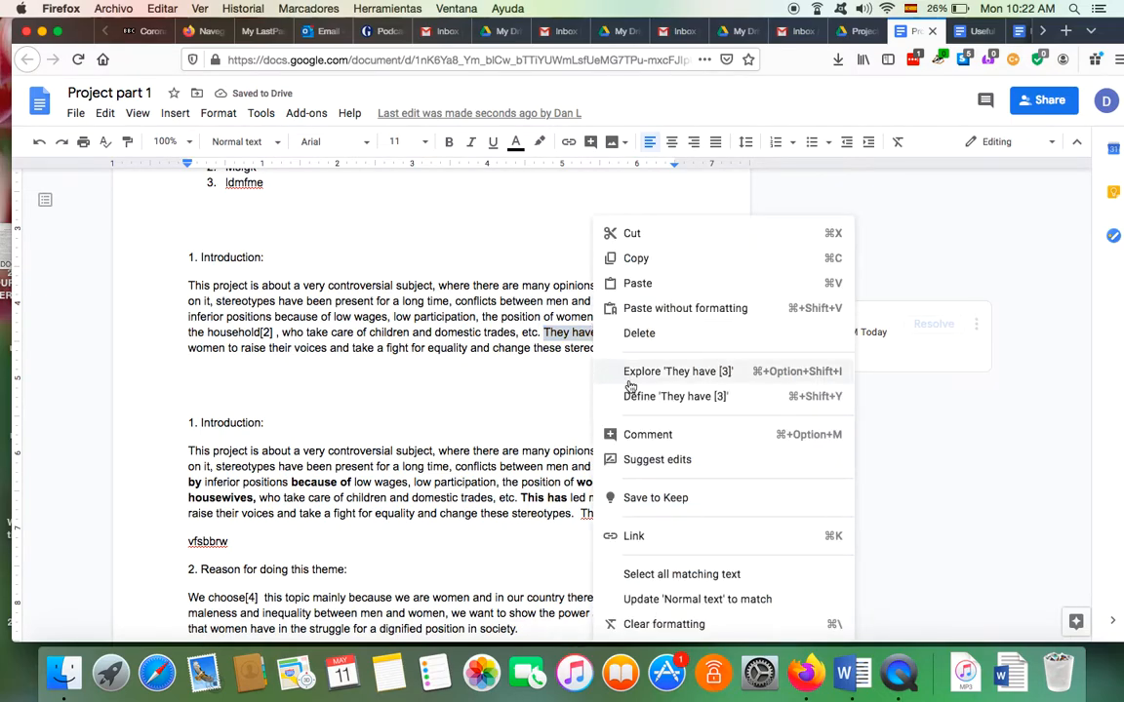
{"action": "left_click", "coordinate": [644, 435]}
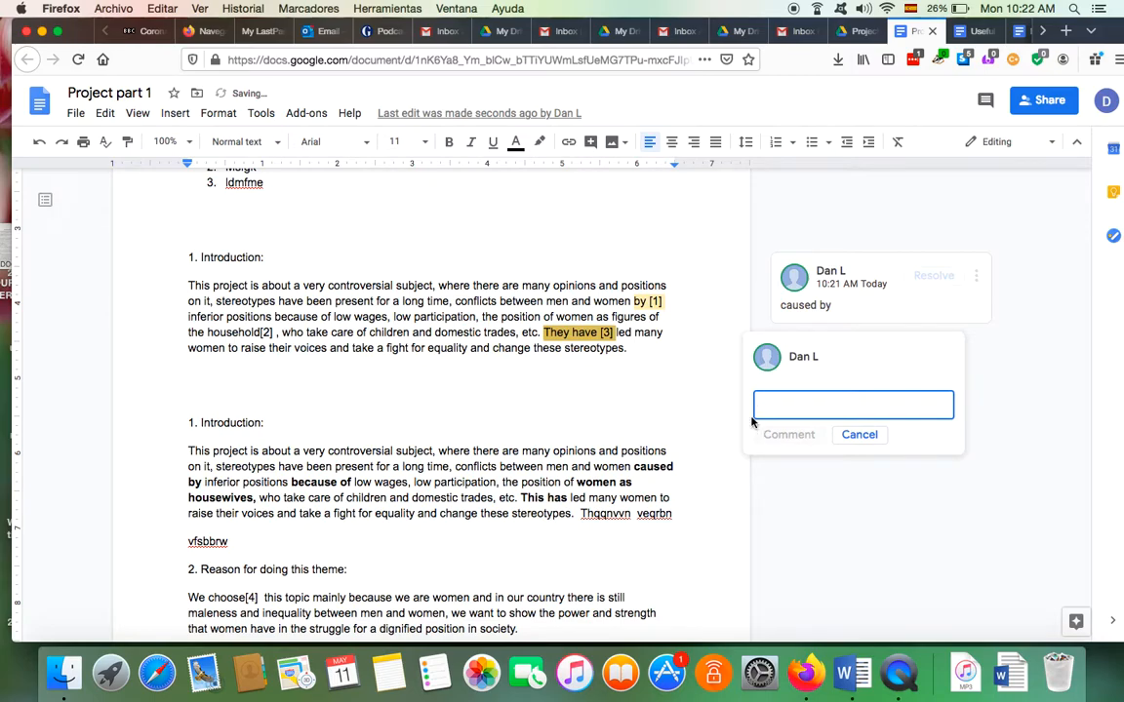
Post 'This has' as the comment, then deselect the phrase
{"action": "type", "text": "This has"}
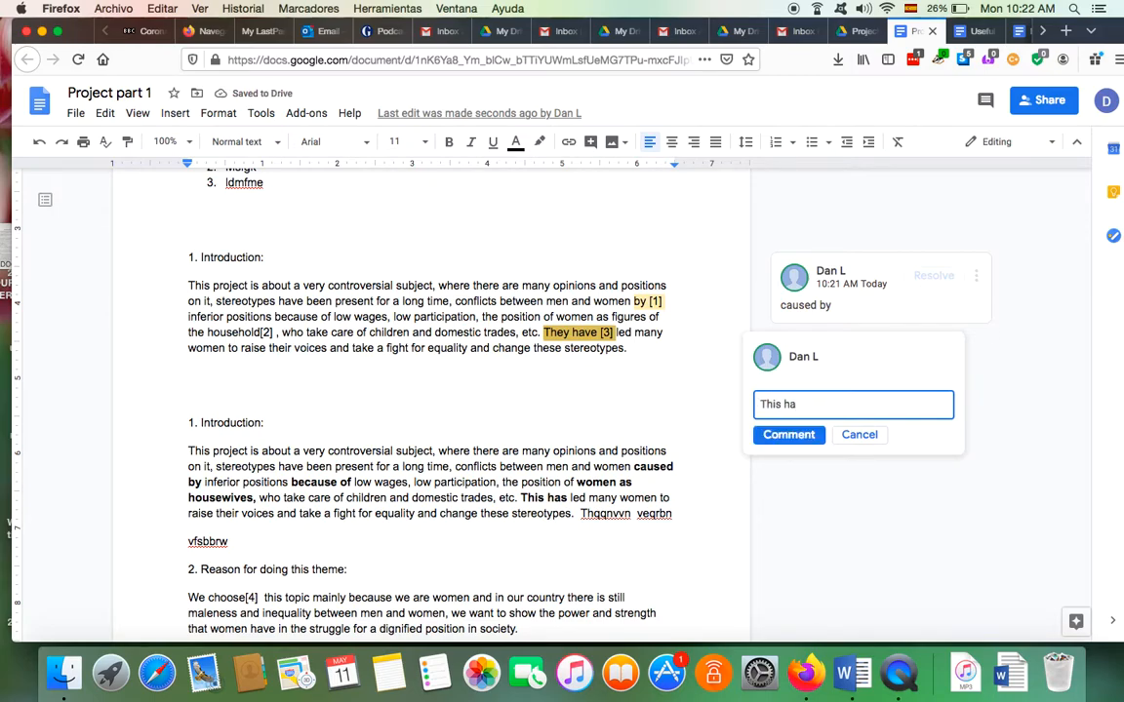
{"action": "left_click", "coordinate": [788, 435]}
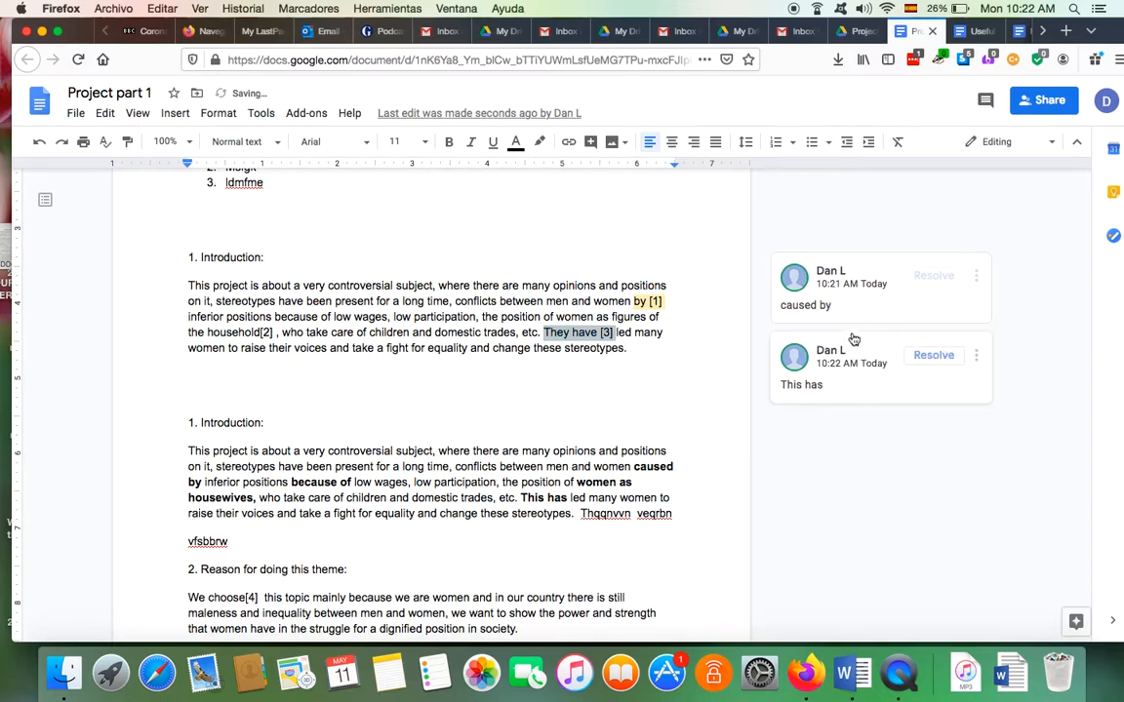
{"action": "scroll", "coordinate": [649, 389], "scroll_direction": "down", "scroll_amount": 3}
{"action": "scroll", "coordinate": [649, 388], "scroll_direction": "up", "scroll_amount": 3}
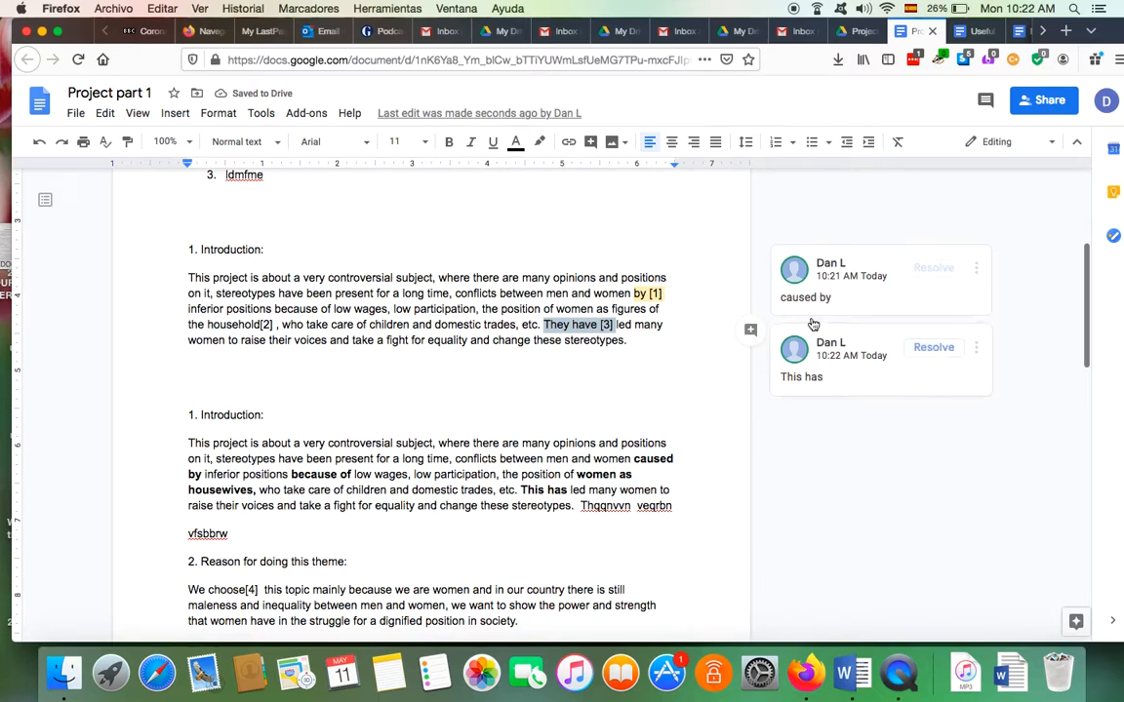
{"action": "left_click", "coordinate": [638, 378]}
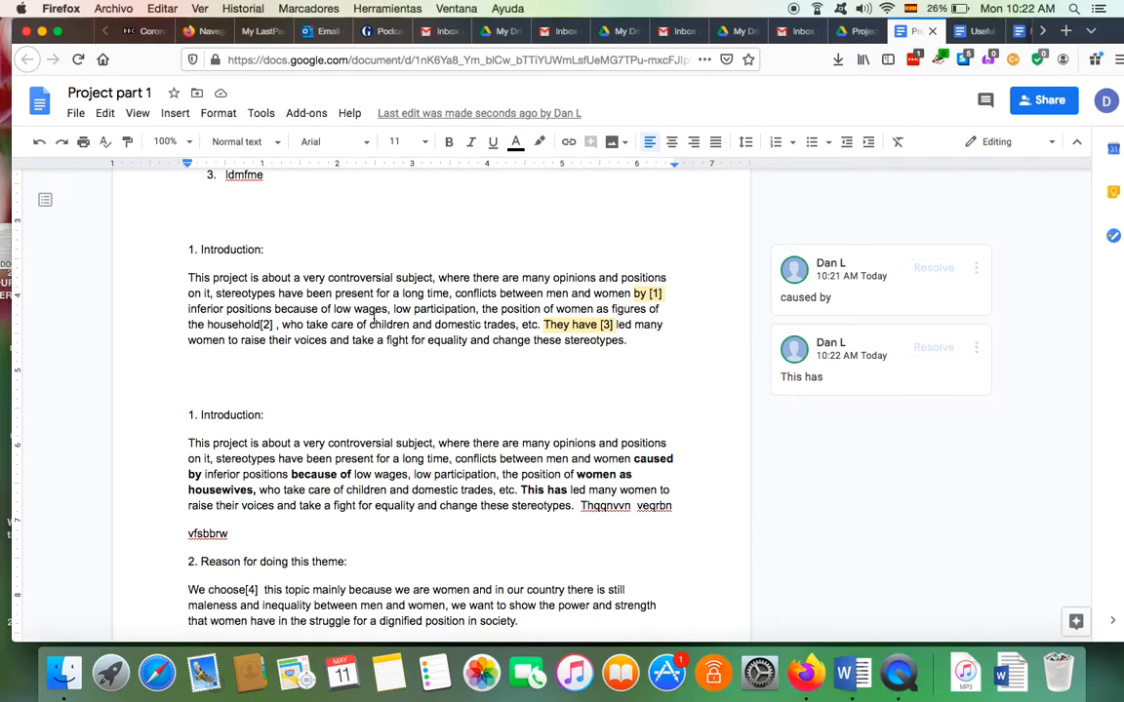
{"action": "left_click_drag", "start_coordinate": [190, 254], "coordinate": [554, 367]}
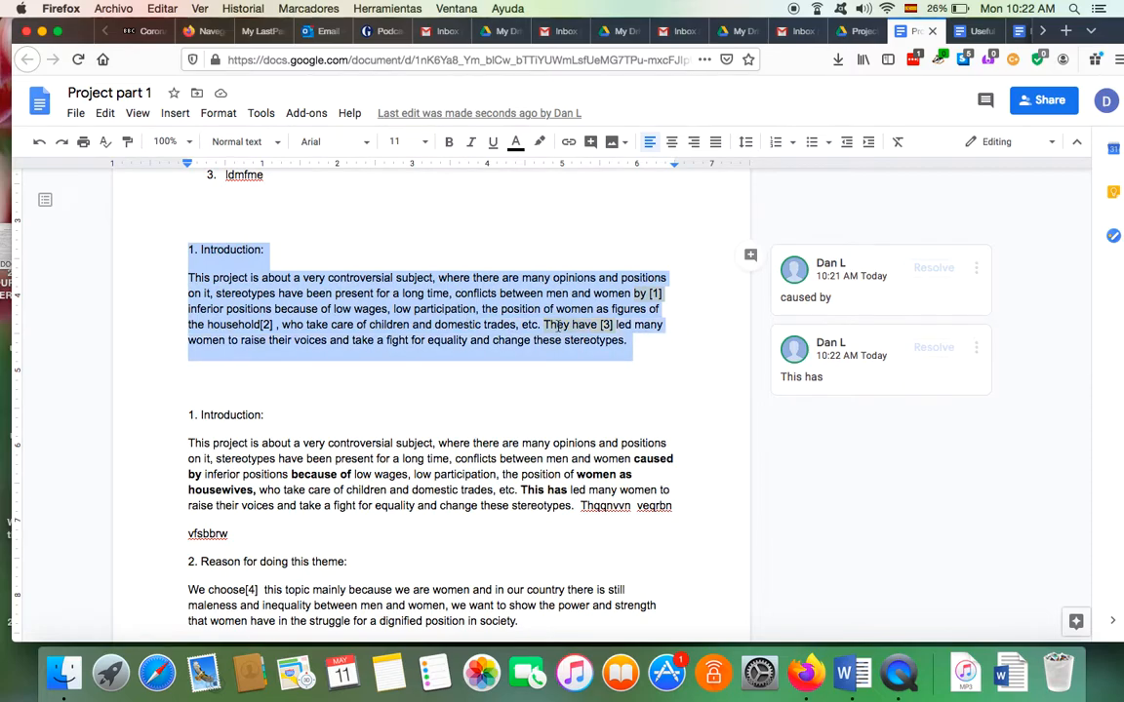
{"action": "scroll", "coordinate": [558, 323], "scroll_direction": "down", "scroll_amount": 3}
{"action": "left_click_drag", "start_coordinate": [189, 312], "coordinate": [727, 414]}
{"action": "left_click", "coordinate": [693, 425]}
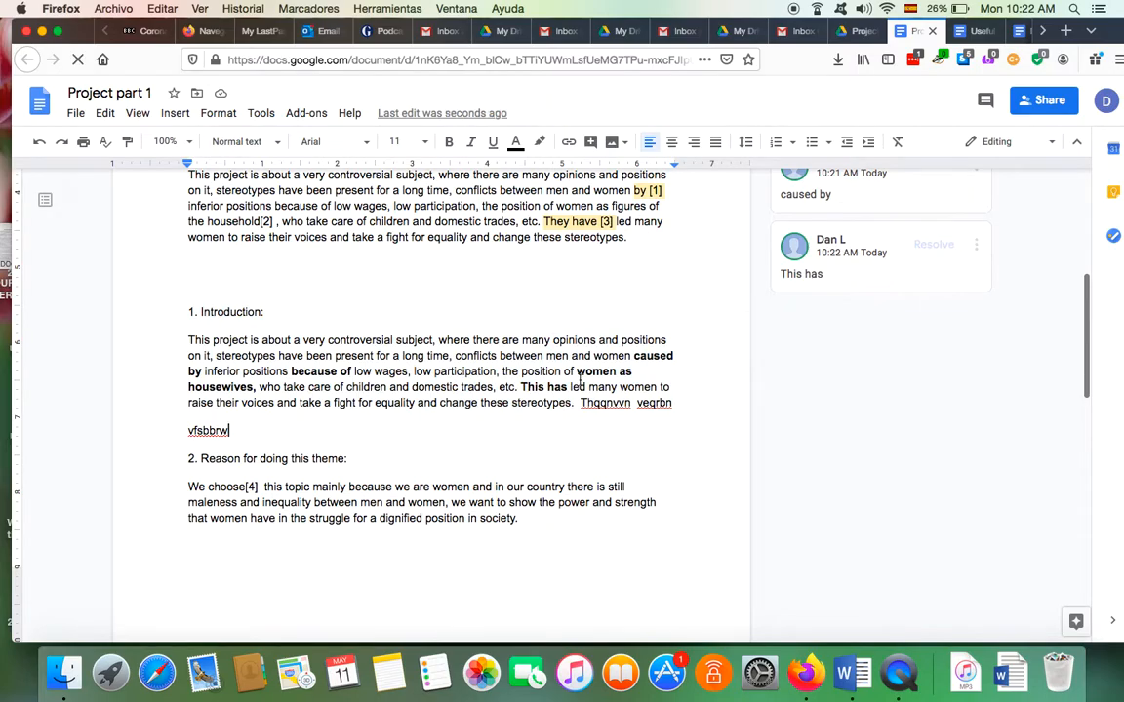
{"action": "scroll", "coordinate": [579, 381], "scroll_direction": "up", "scroll_amount": 2}
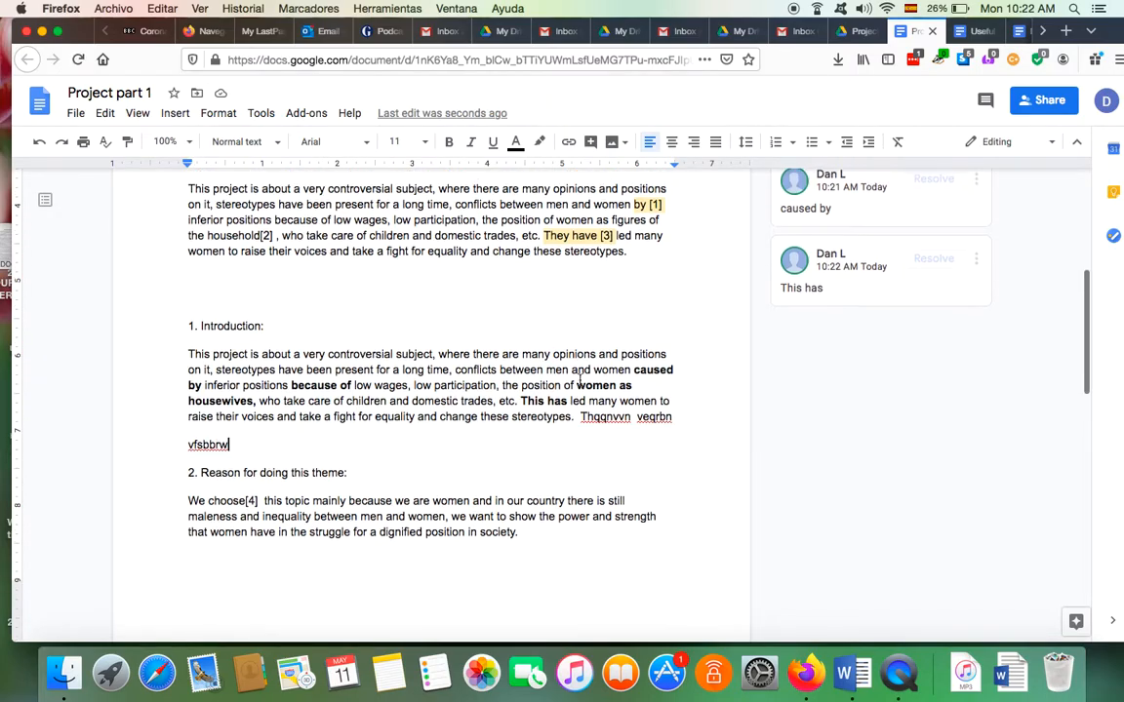
{"action": "scroll", "coordinate": [580, 381], "scroll_direction": "down", "scroll_amount": 1}
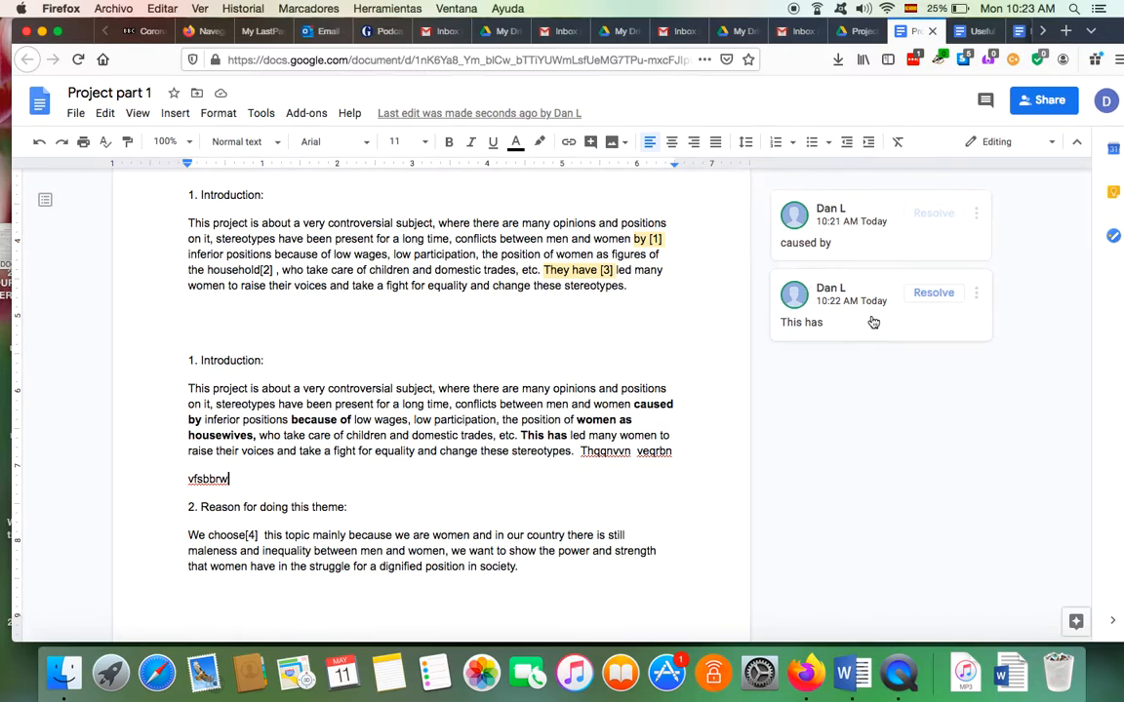
{"action": "scroll", "coordinate": [613, 465], "scroll_direction": "down", "scroll_amount": 1}
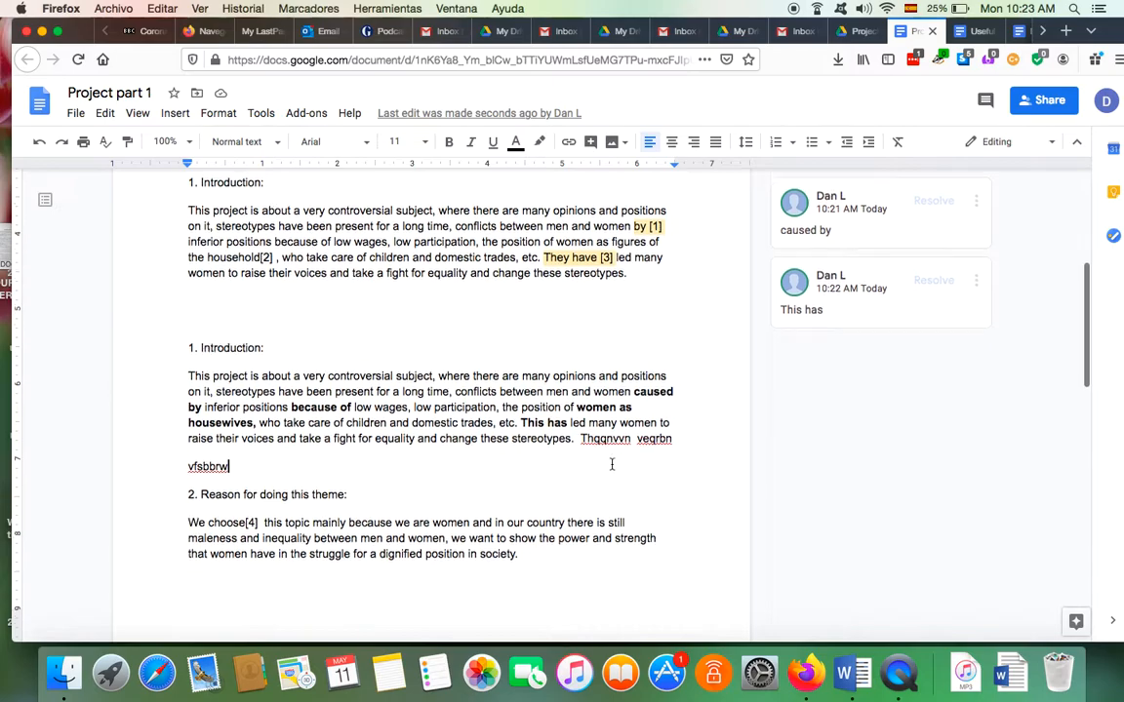
Replace the selected gibberish words with several lines of filler text
{"action": "left_click_drag", "start_coordinate": [582, 419], "coordinate": [667, 426]}
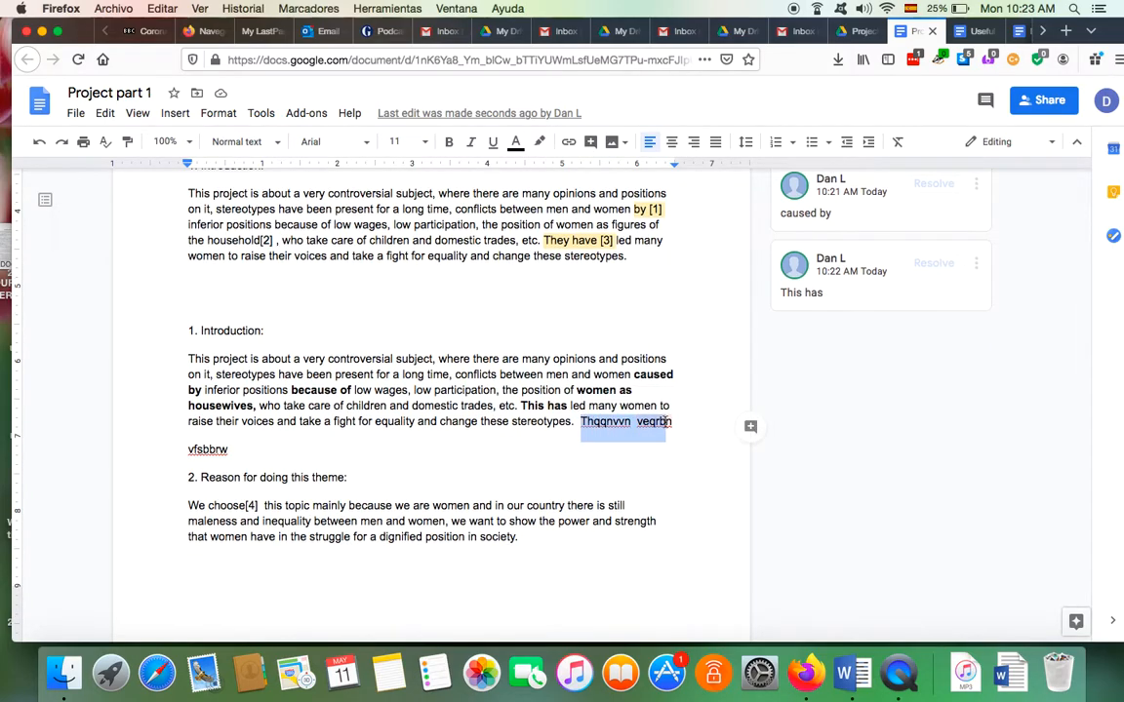
{"action": "type", "text": "uadfhdnpsnp f"}
{"action": "key", "text": "Return"}
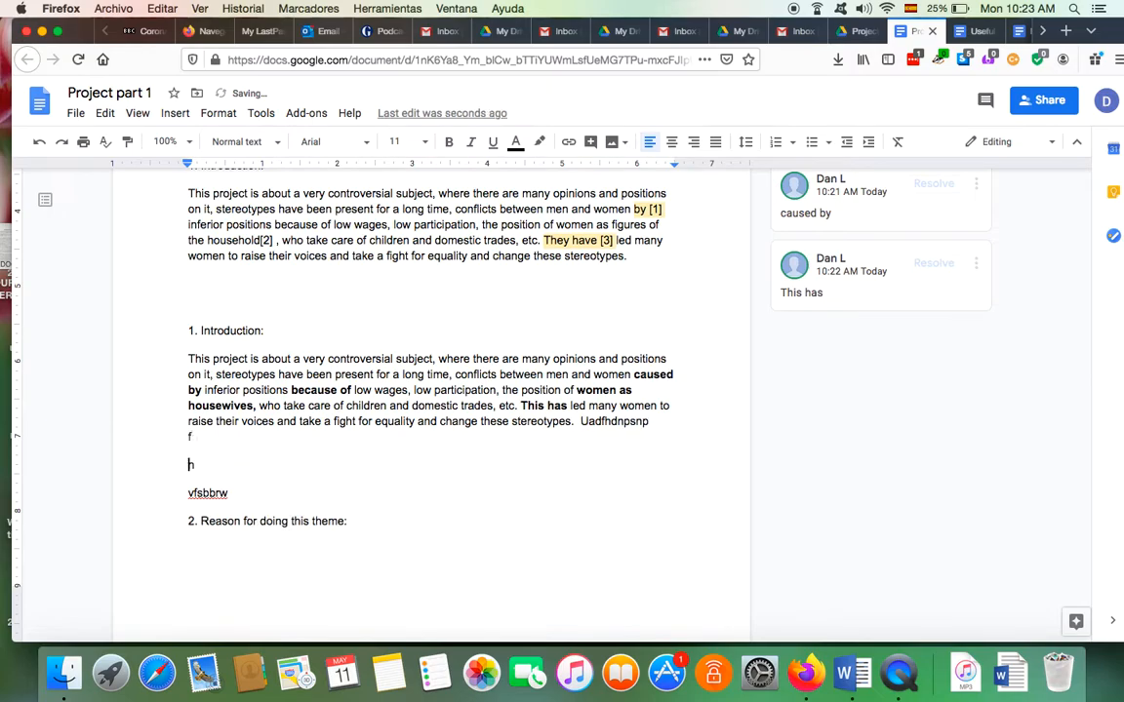
{"action": "type", "text": "rgmeprbonthnrywvwepkbn "}
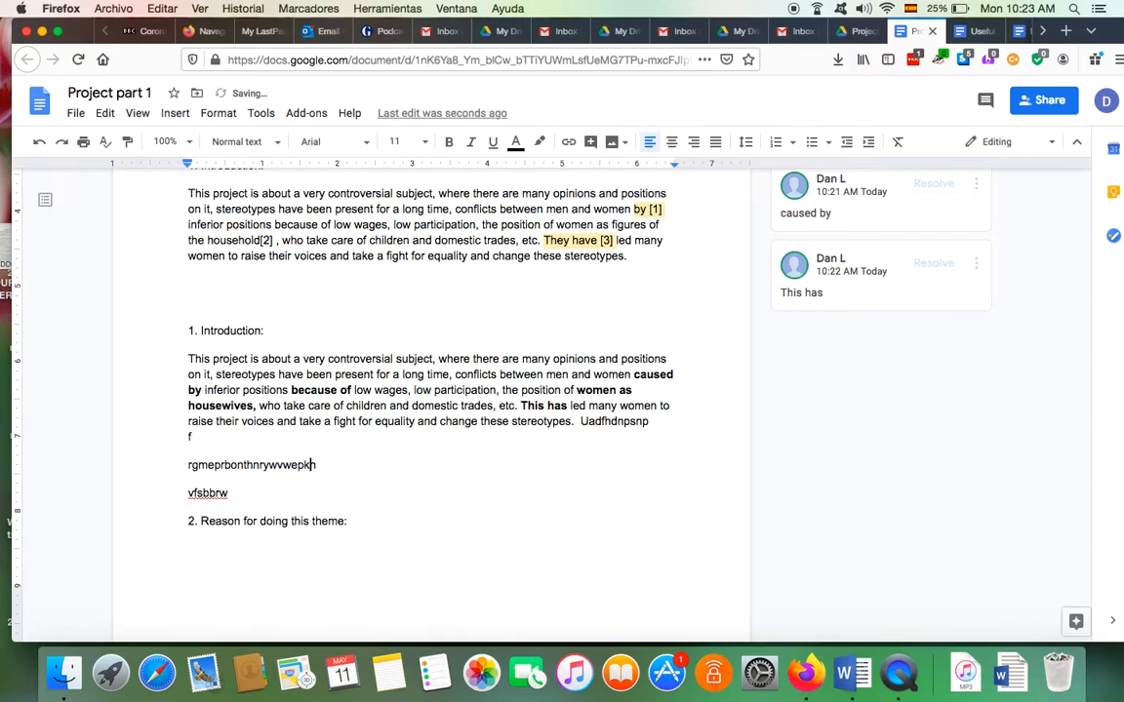
{"action": "type", "text": "  embrónm3pt`'nm3`029j          -"}
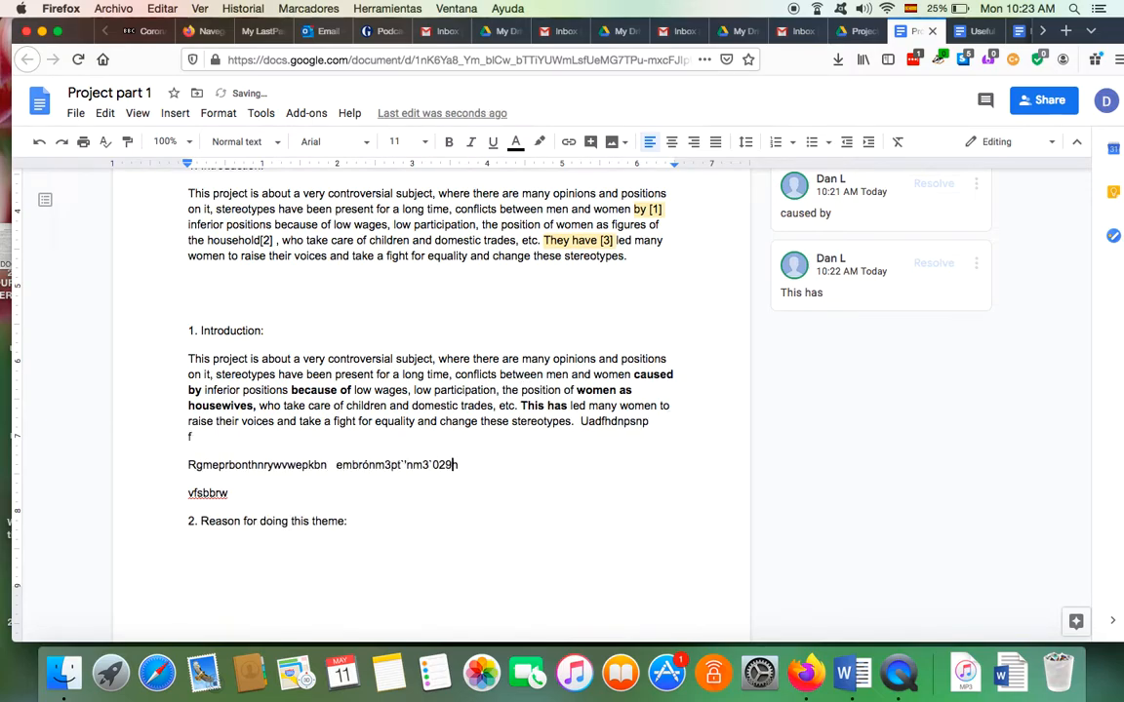
{"action": "key", "text": "Return"}
{"action": "type", "text": "Fk,èb ."}
{"action": "key", "text": "Return"}
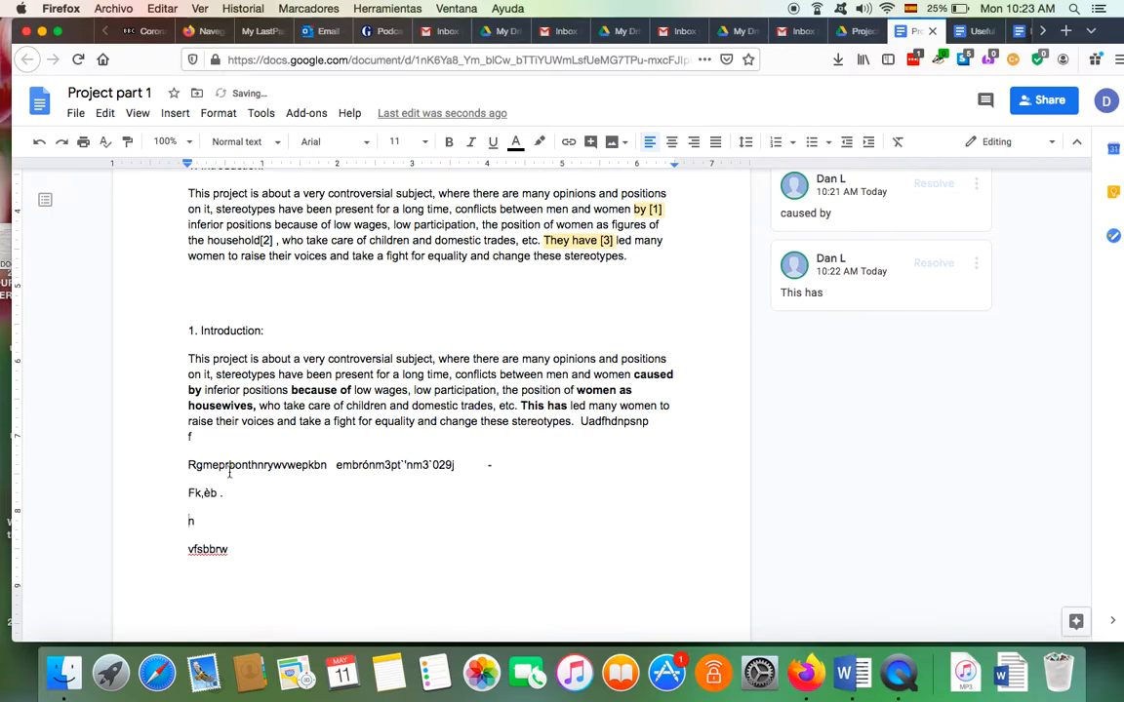
Join the vfsbbrw and Fk,èb filler lines onto the lines above them
{"action": "scroll", "coordinate": [202, 515], "scroll_direction": "down", "scroll_amount": 1}
{"action": "scroll", "coordinate": [202, 515], "scroll_direction": "down", "scroll_amount": 1}
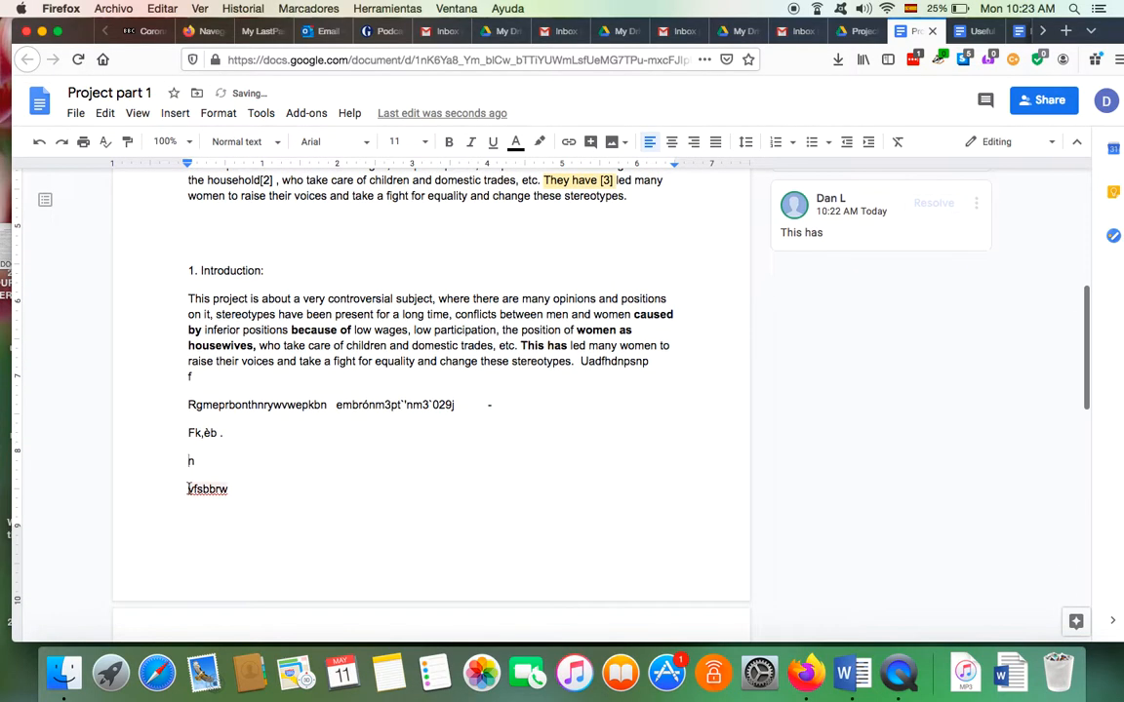
{"action": "left_click", "coordinate": [190, 490]}
{"action": "key", "text": "BackSpace"}
{"action": "key", "text": "BackSpace"}
{"action": "key", "text": "BackSpace"}
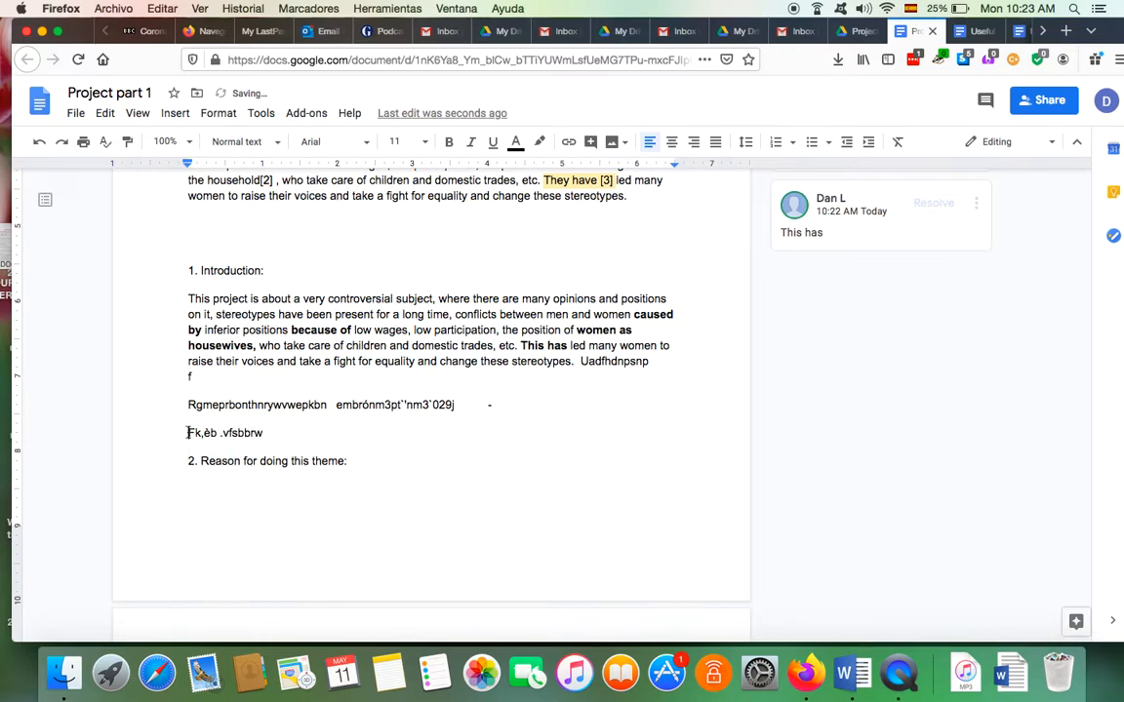
{"action": "key", "text": "BackSpace"}
{"action": "key", "text": "BackSpace"}
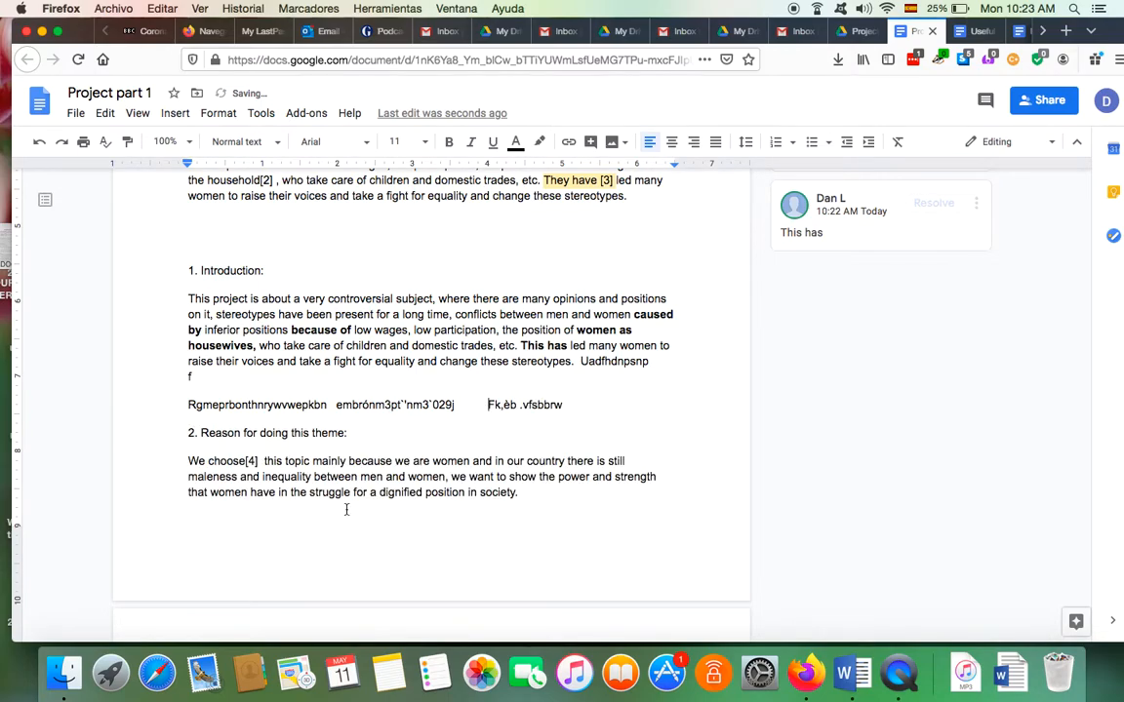
Add blank lines so '2. Reason for doing this theme:' starts at the top of page 2
{"action": "scroll", "coordinate": [322, 496], "scroll_direction": "down", "scroll_amount": 1}
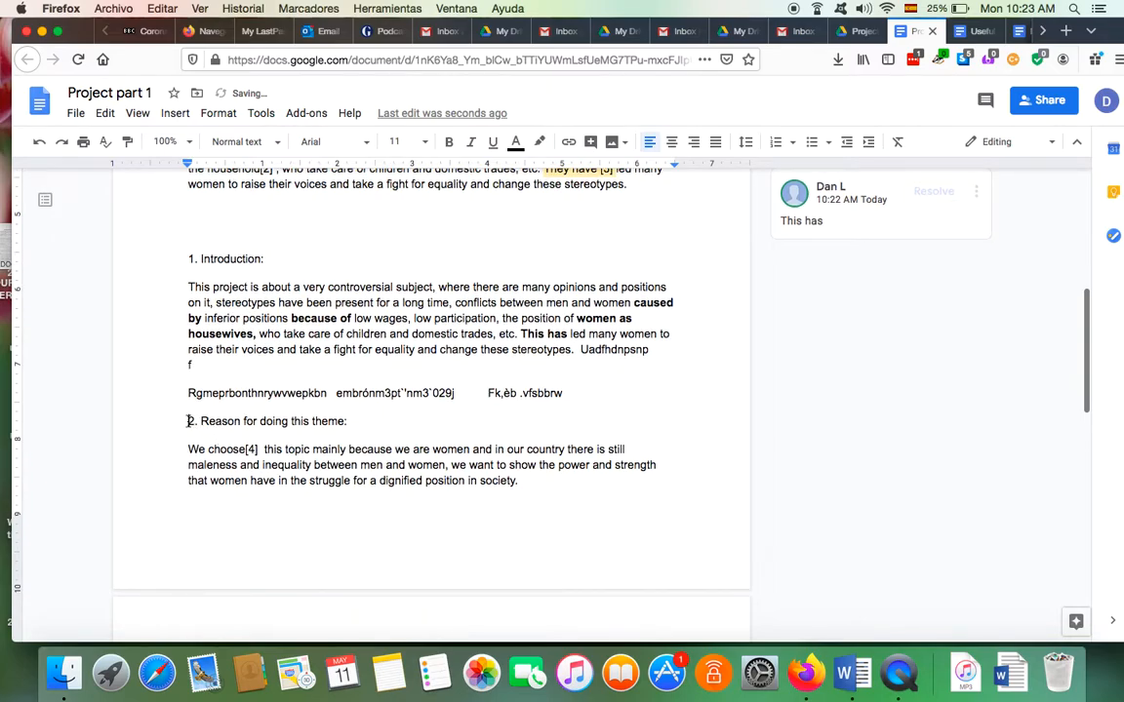
{"action": "key", "text": "Return"}
{"action": "key", "text": "Return"}
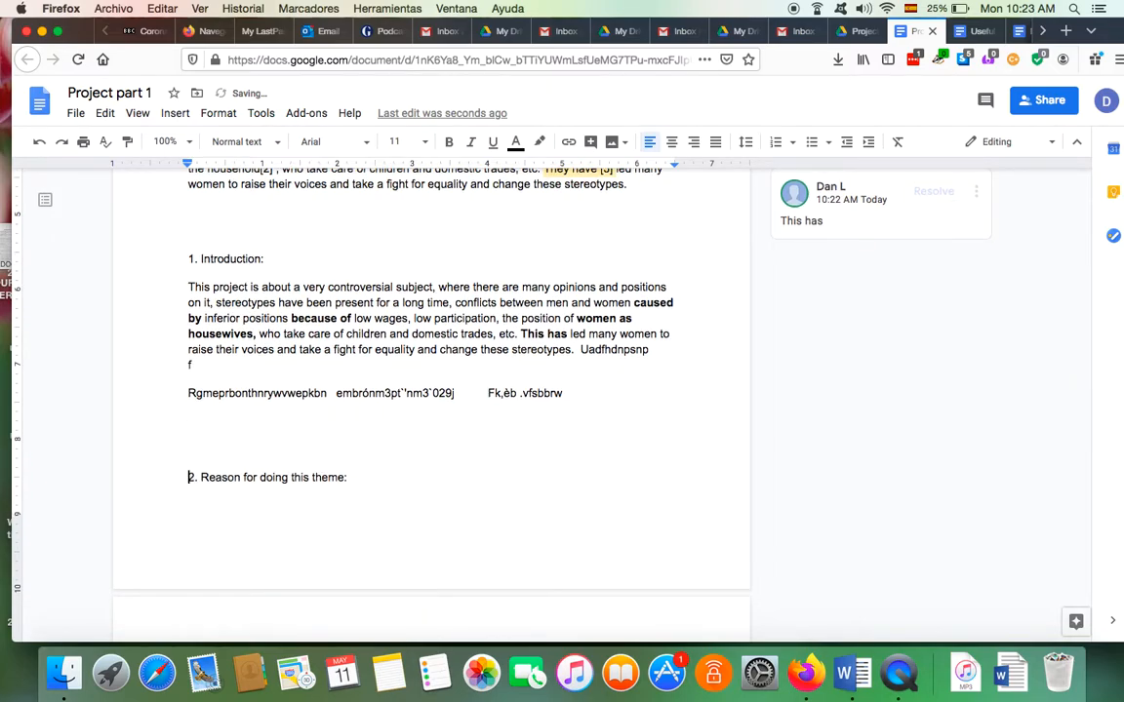
{"action": "key", "text": "Return"}
{"action": "key", "text": "Return"}
{"action": "scroll", "coordinate": [292, 419], "scroll_direction": "down", "scroll_amount": 5}
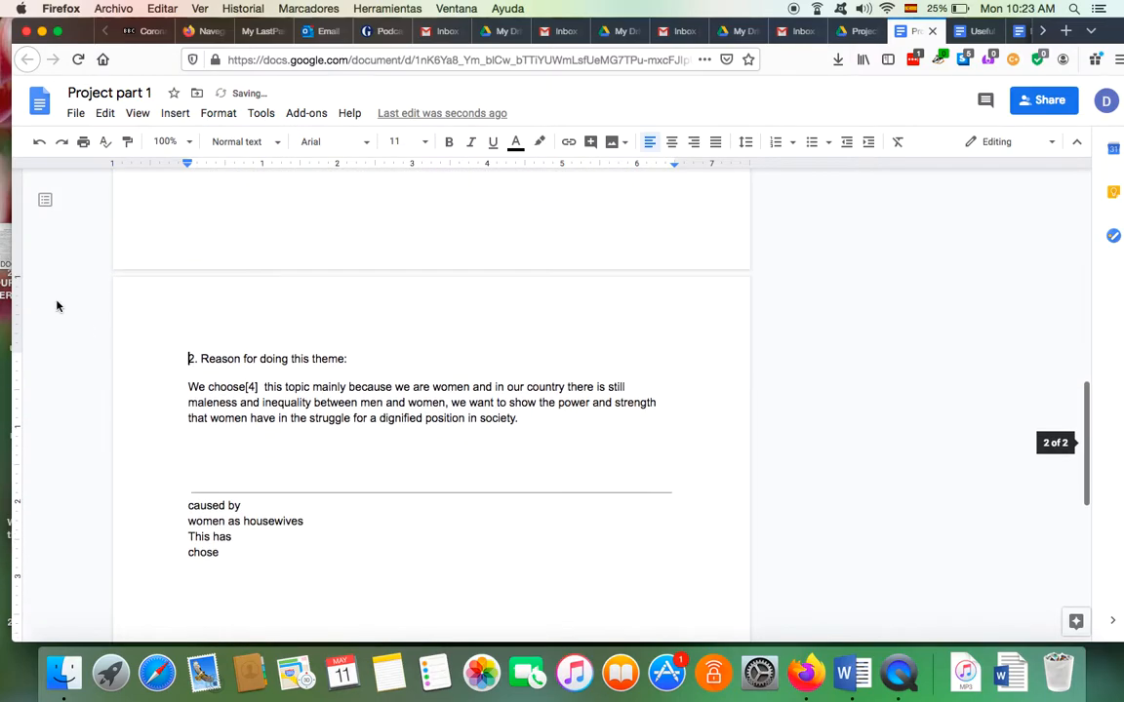
{"action": "scroll", "coordinate": [531, 468], "scroll_direction": "up", "scroll_amount": 6}
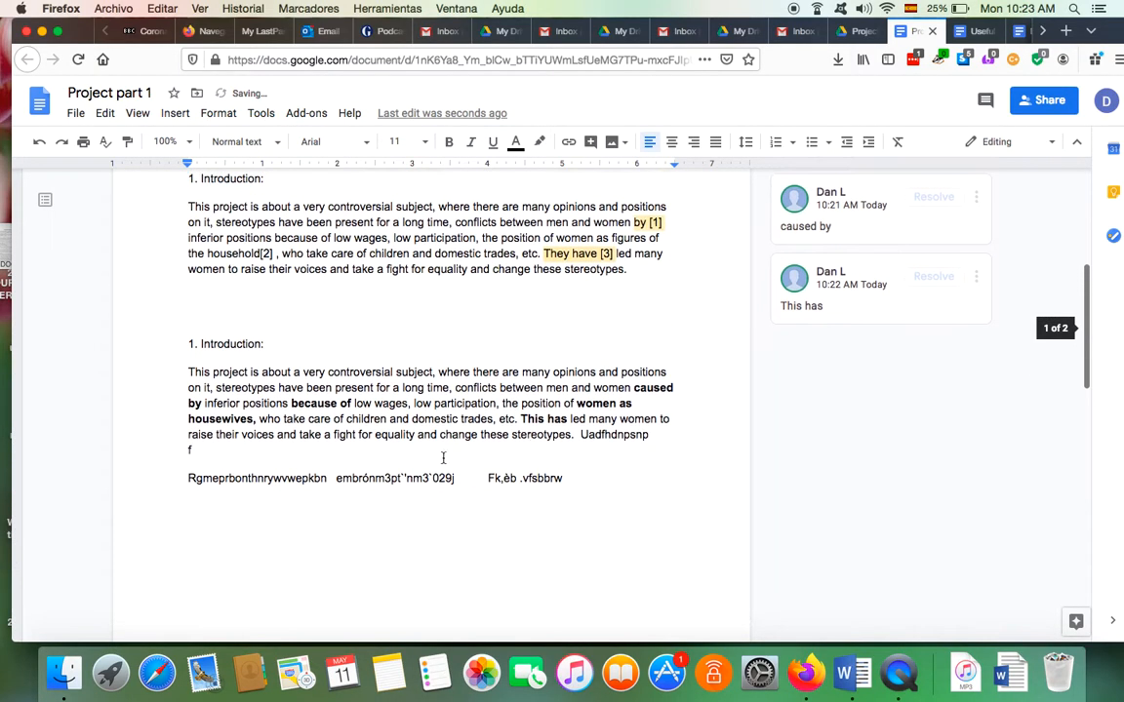
{"action": "left_click", "coordinate": [189, 477]}
{"action": "key", "text": "BackSpace"}
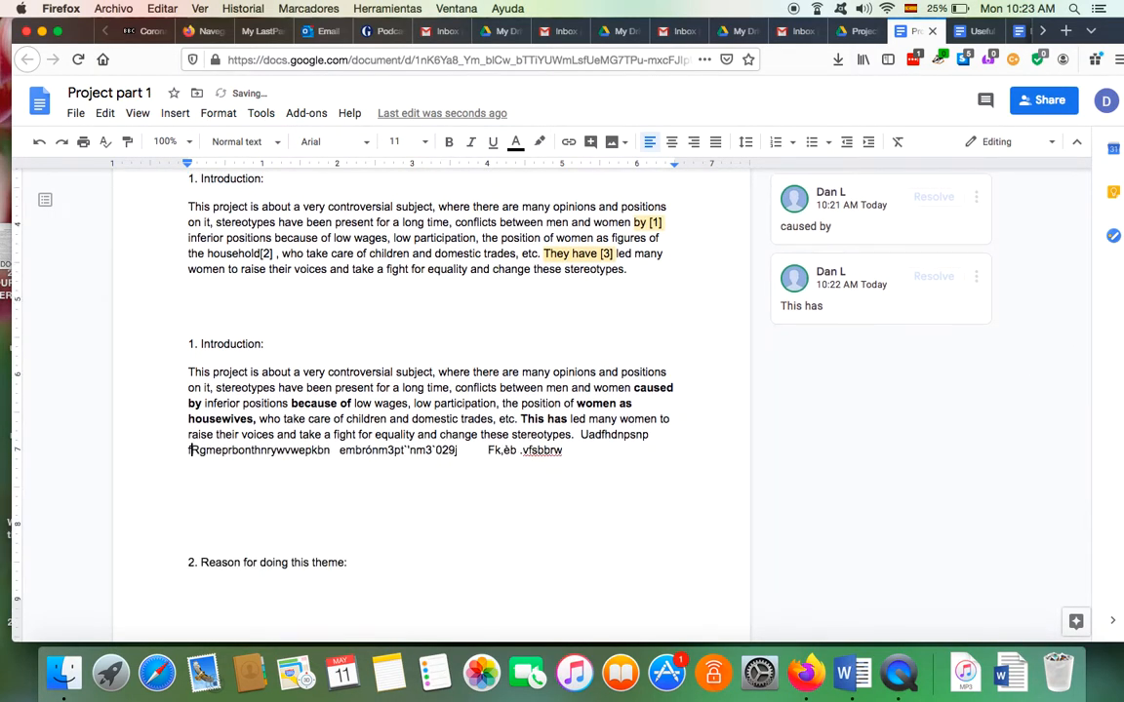
{"action": "scroll", "coordinate": [189, 478], "scroll_direction": "down", "scroll_amount": 3}
{"action": "scroll", "coordinate": [191, 298], "scroll_direction": "down", "scroll_amount": 2}
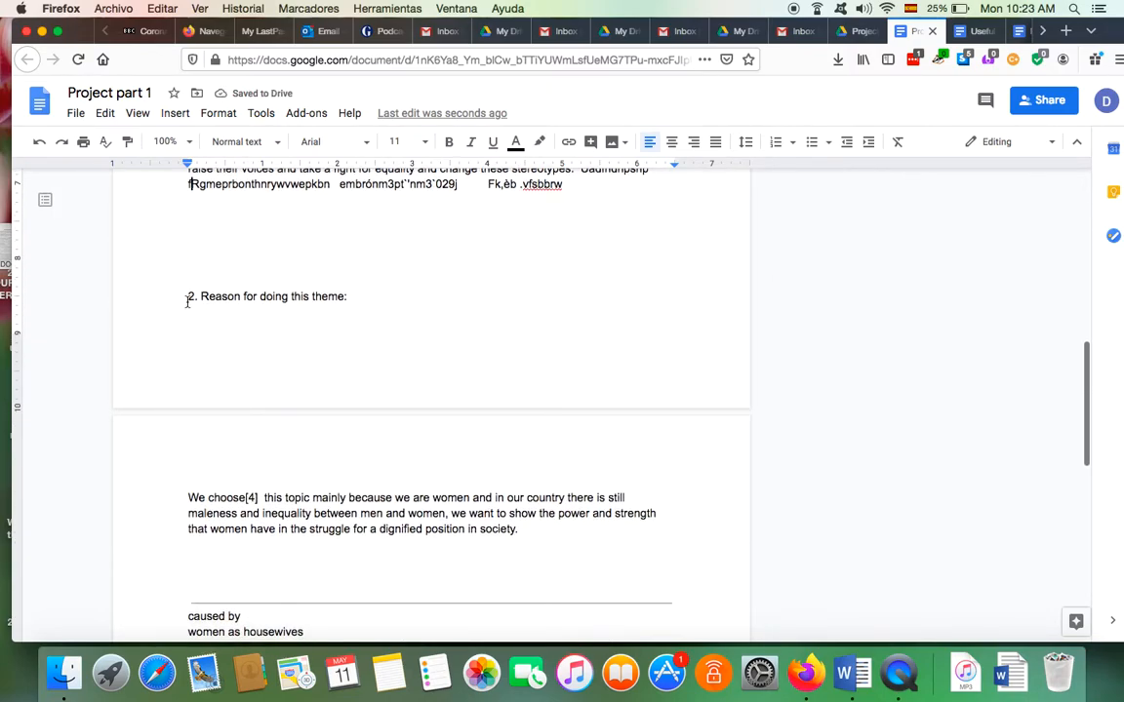
{"action": "key", "text": "Return"}
{"action": "scroll", "coordinate": [171, 274], "scroll_direction": "down", "scroll_amount": 1}
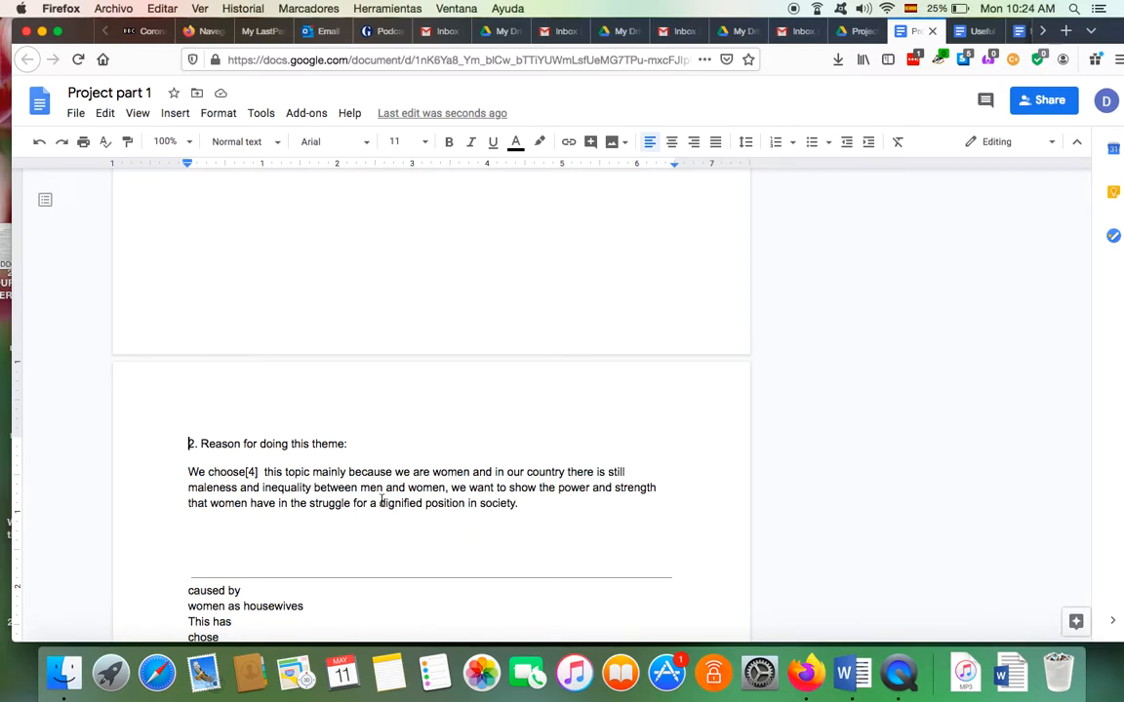
Select the word 'choose[4]' in the Reason paragraph and start a comment on it
{"action": "left_click_drag", "start_coordinate": [185, 444], "coordinate": [548, 503]}
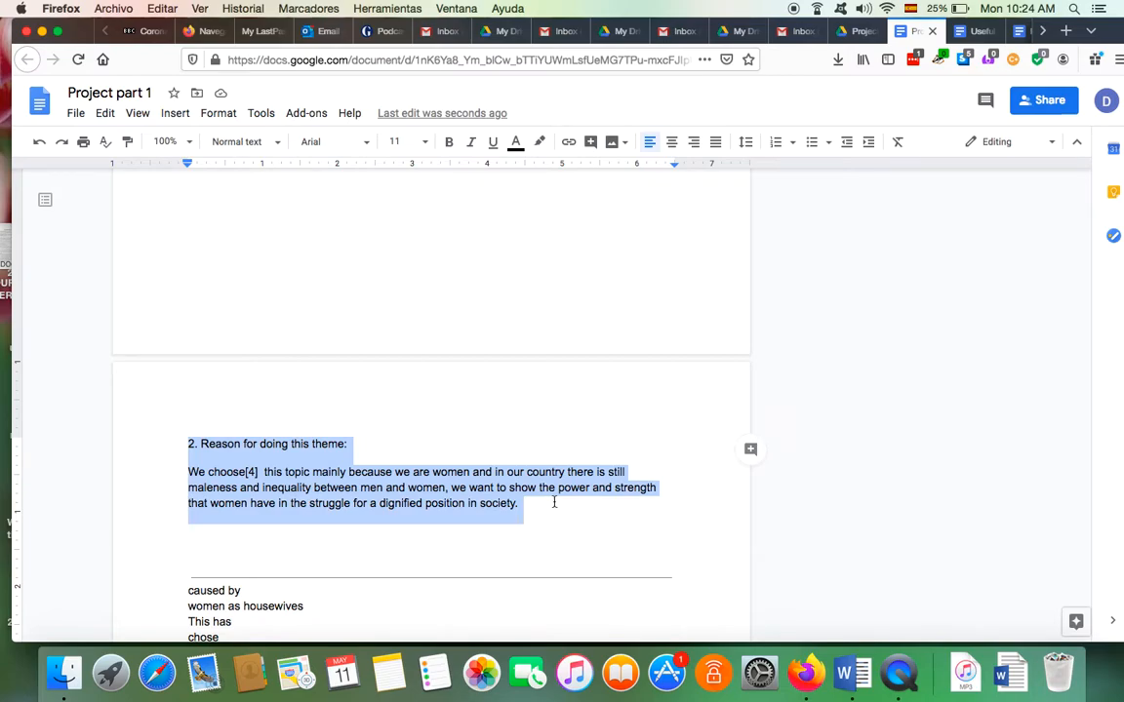
{"action": "left_click", "coordinate": [554, 502]}
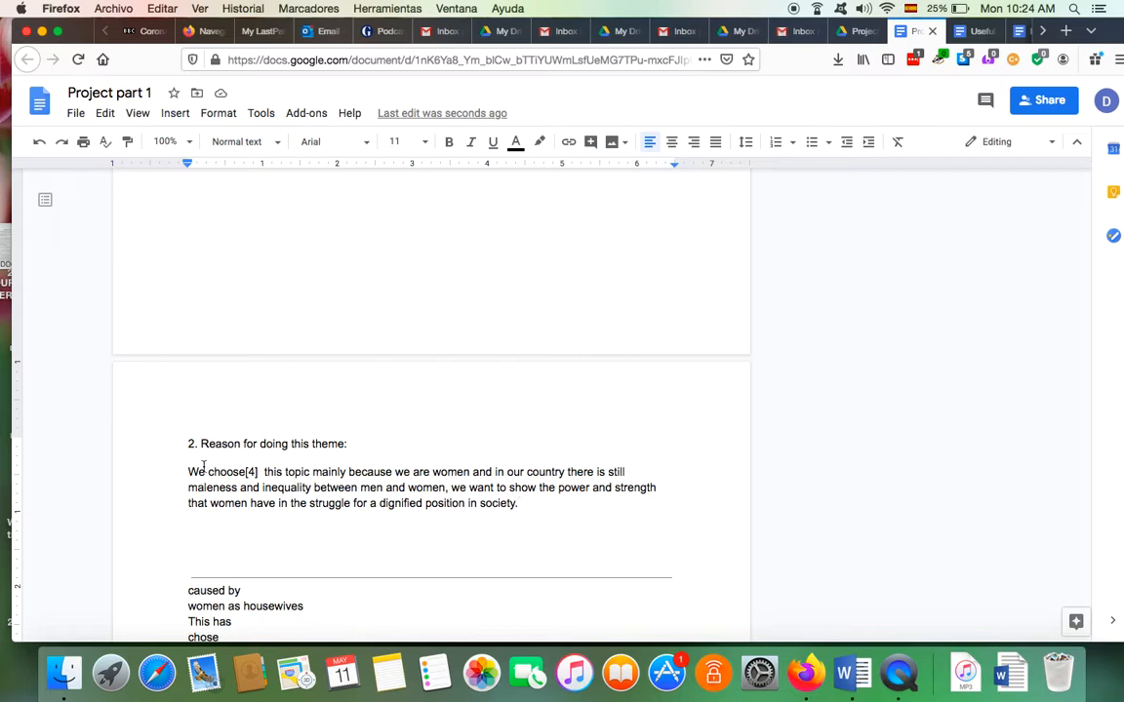
{"action": "left_click_drag", "start_coordinate": [208, 471], "coordinate": [258, 471]}
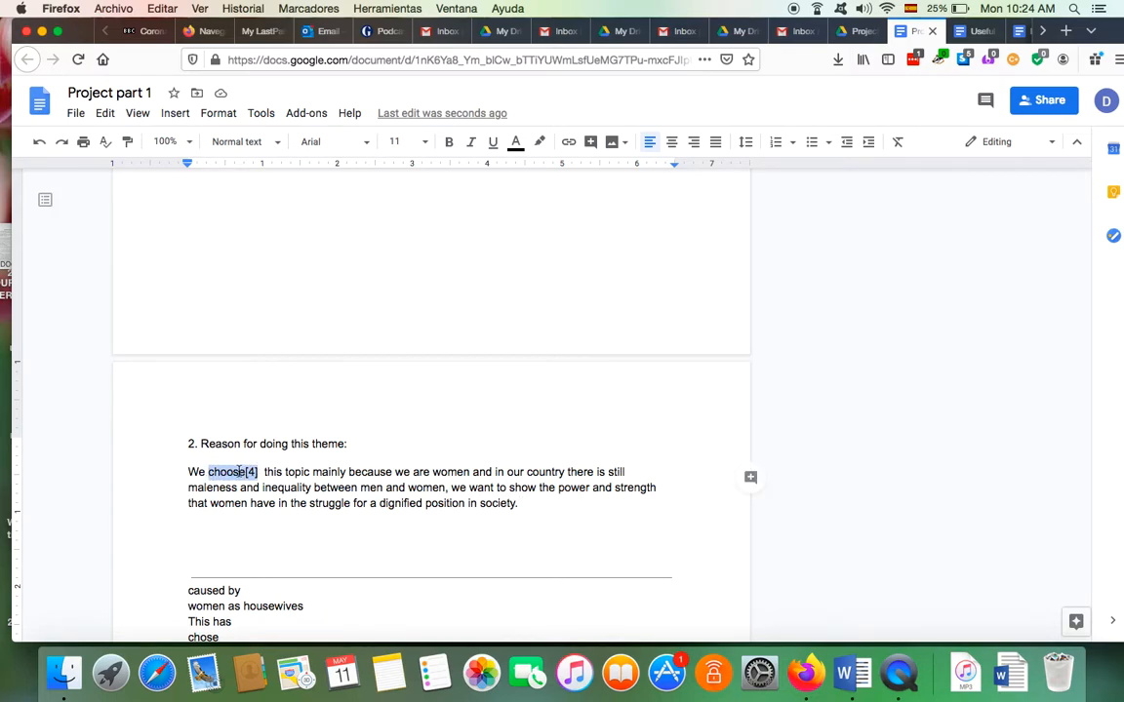
{"action": "right_click", "coordinate": [238, 472]}
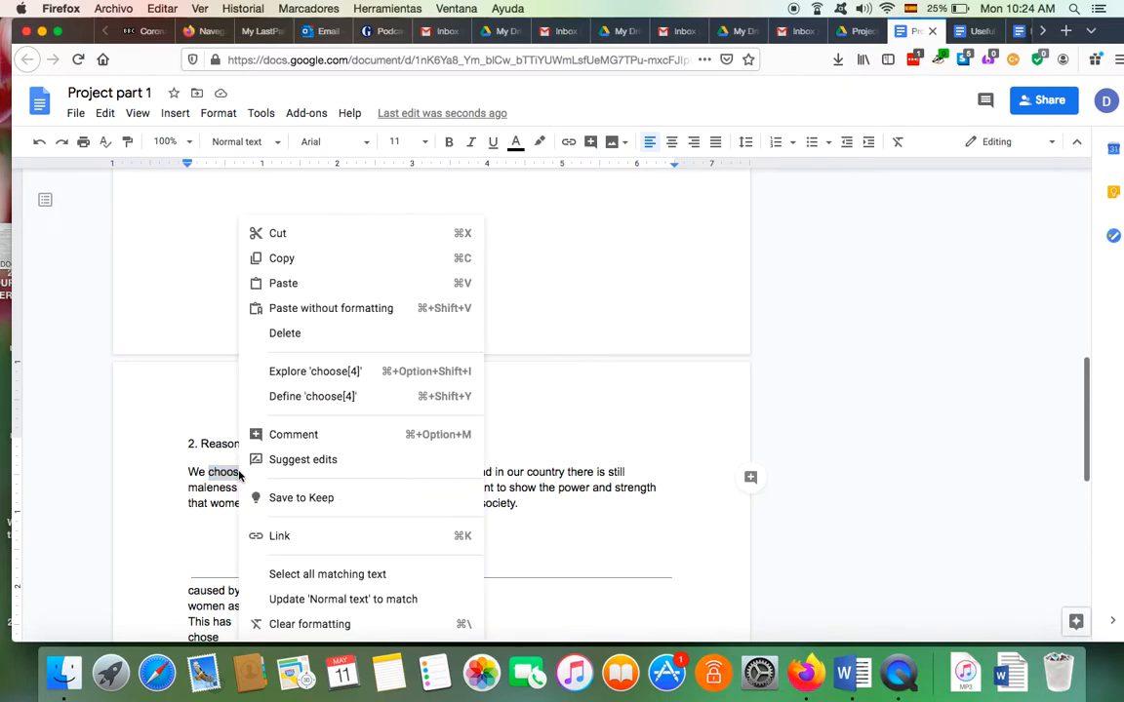
{"action": "left_click", "coordinate": [293, 435]}
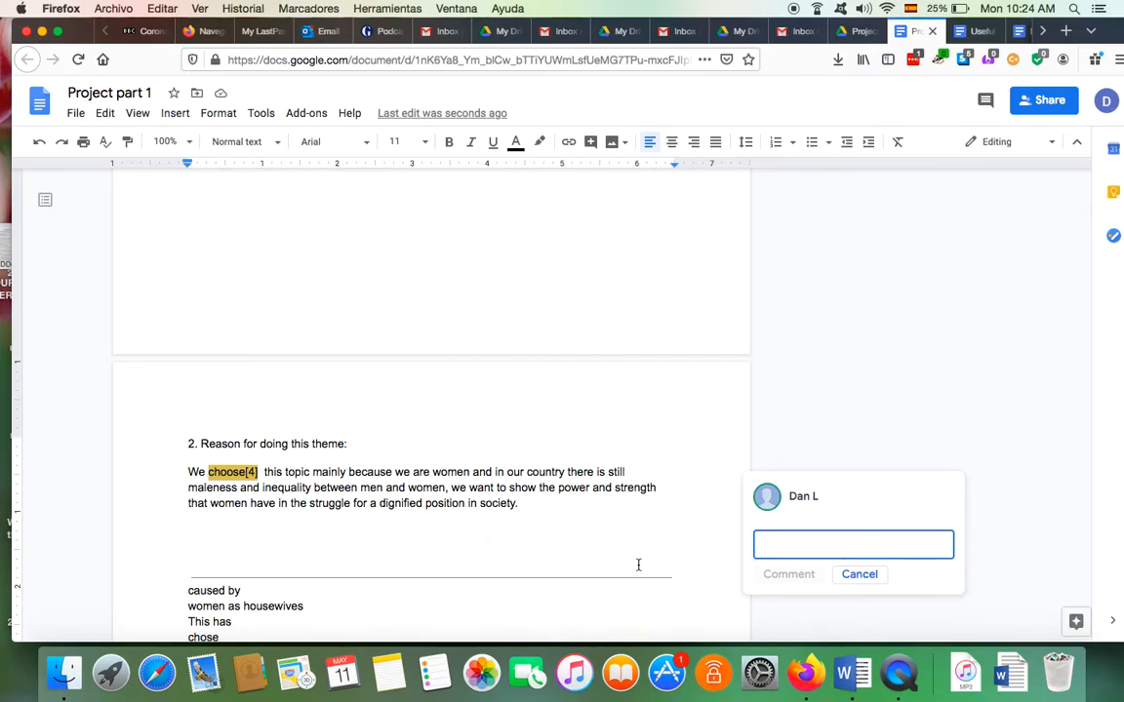
Type 'chose' into the comment and try to post it
{"action": "type", "text": "chose"}
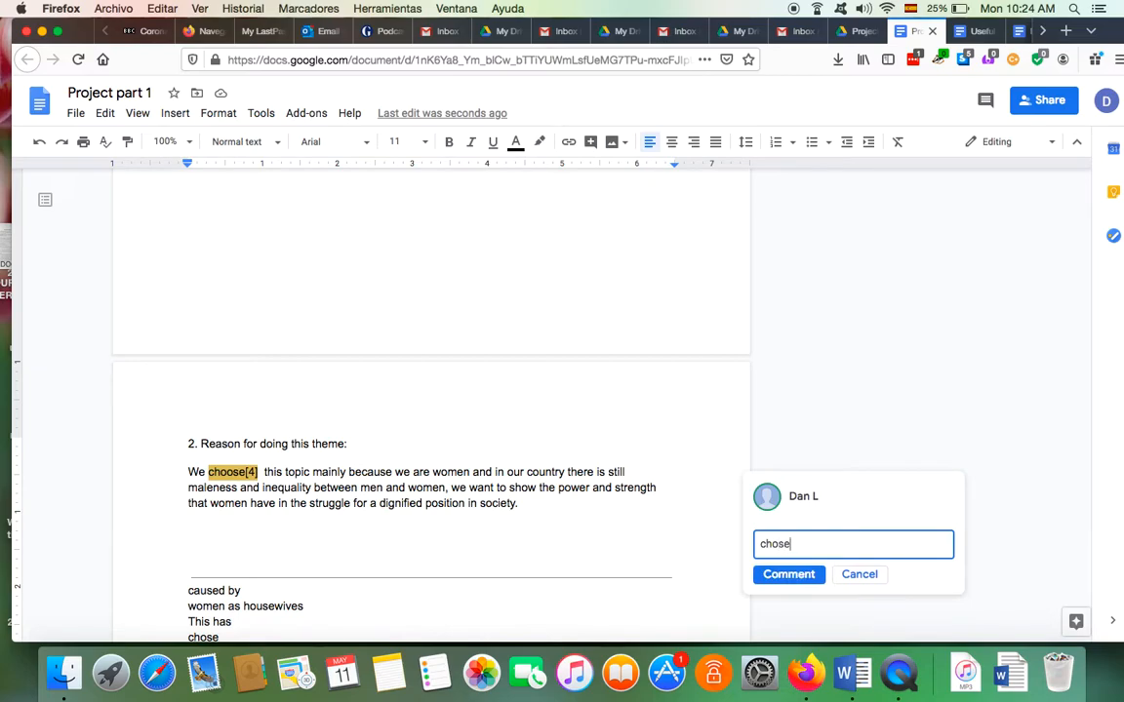
{"action": "left_click", "coordinate": [551, 503]}
{"action": "scroll", "coordinate": [551, 503], "scroll_direction": "up", "scroll_amount": 1}
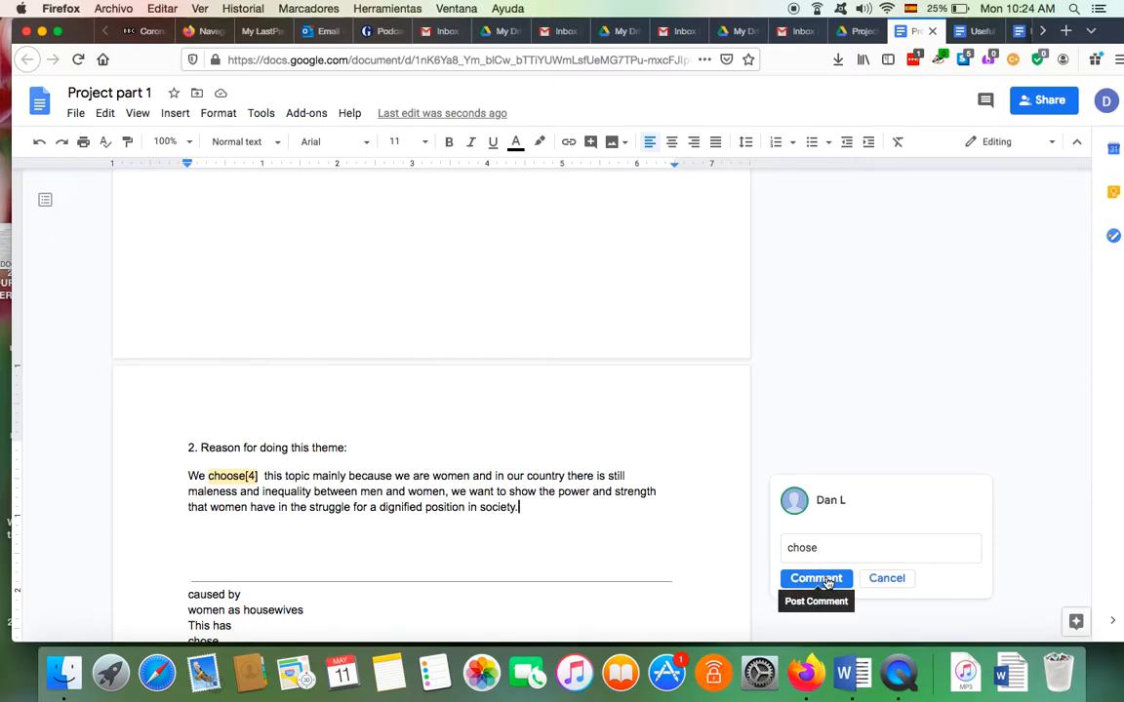
{"action": "scroll", "coordinate": [827, 582], "scroll_direction": "down", "scroll_amount": 1}
{"action": "scroll", "coordinate": [827, 582], "scroll_direction": "down", "scroll_amount": 2}
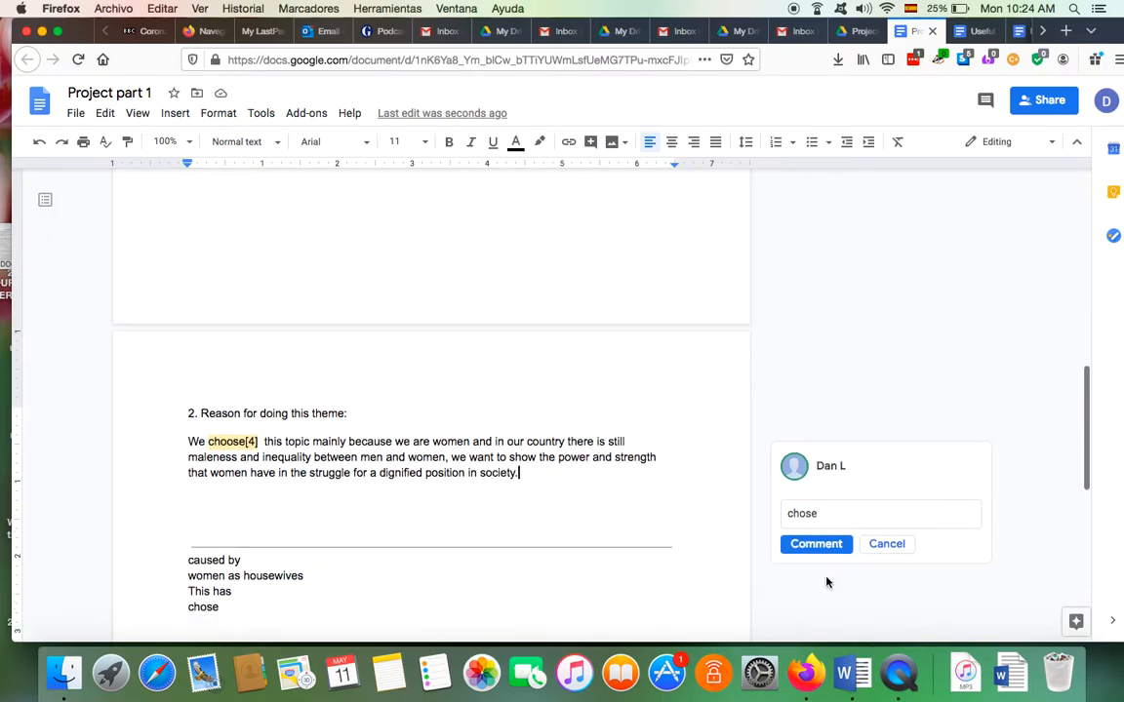
{"action": "left_click", "coordinate": [819, 547]}
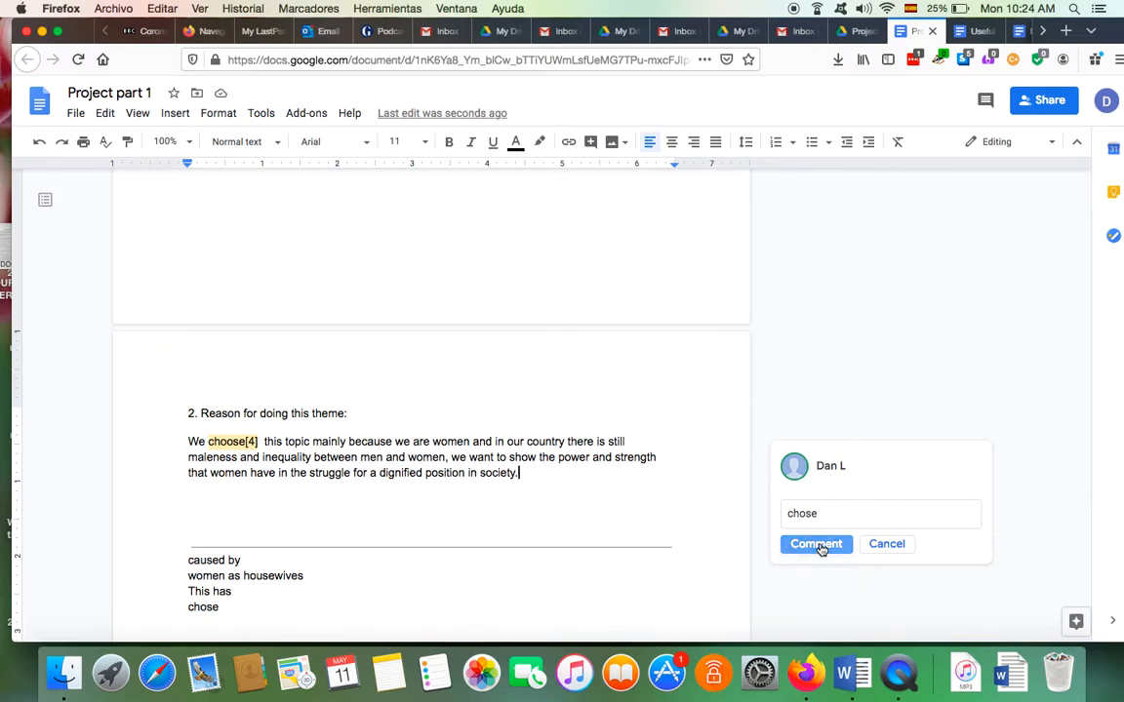
Scroll up and down through Project part 1 to check all three comments
{"action": "scroll", "coordinate": [576, 460], "scroll_direction": "down", "scroll_amount": 5}
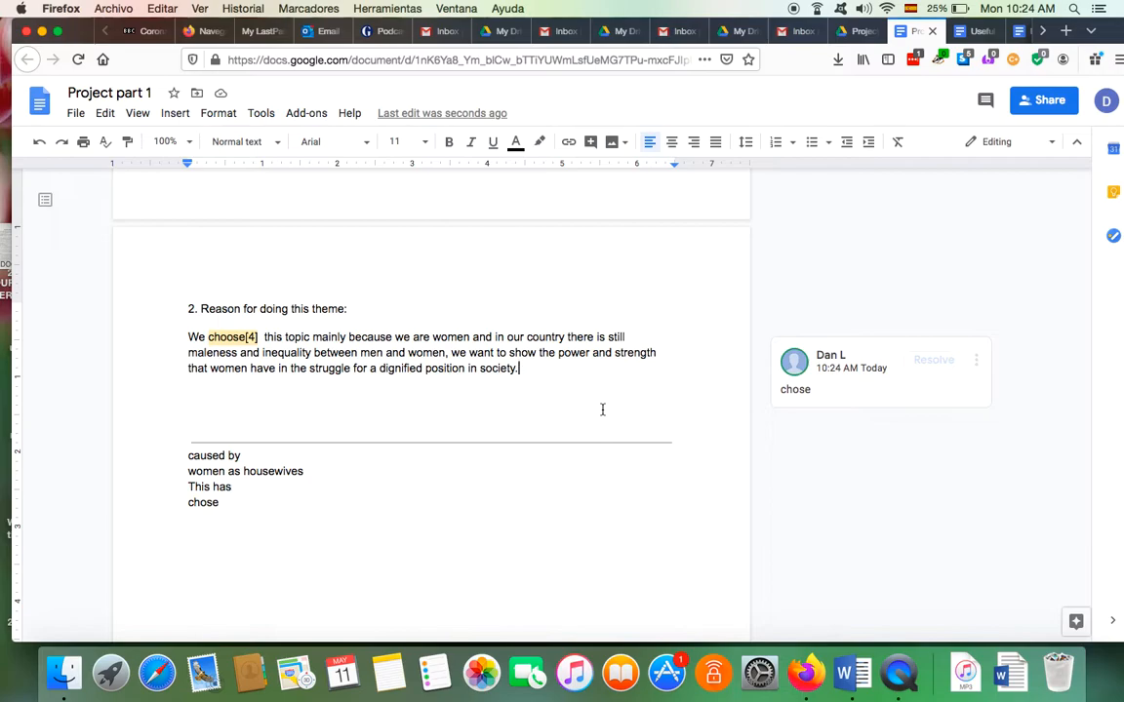
{"action": "scroll", "coordinate": [601, 409], "scroll_direction": "up", "scroll_amount": 10}
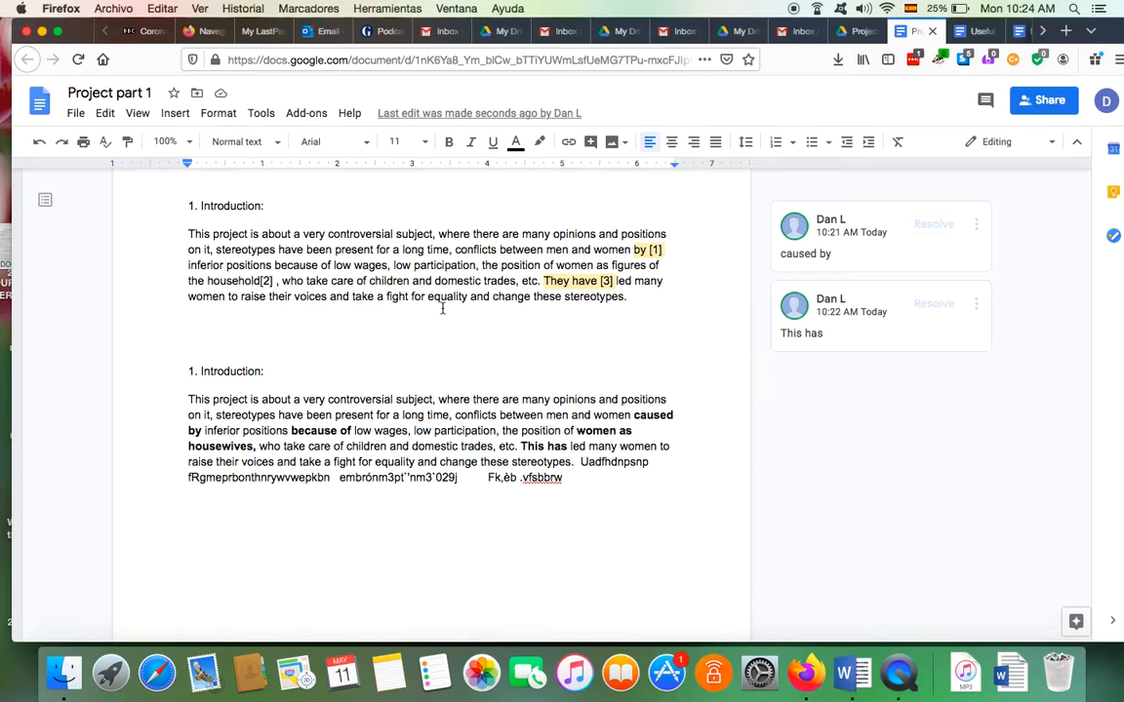
{"action": "scroll", "coordinate": [442, 308], "scroll_direction": "down", "scroll_amount": 5}
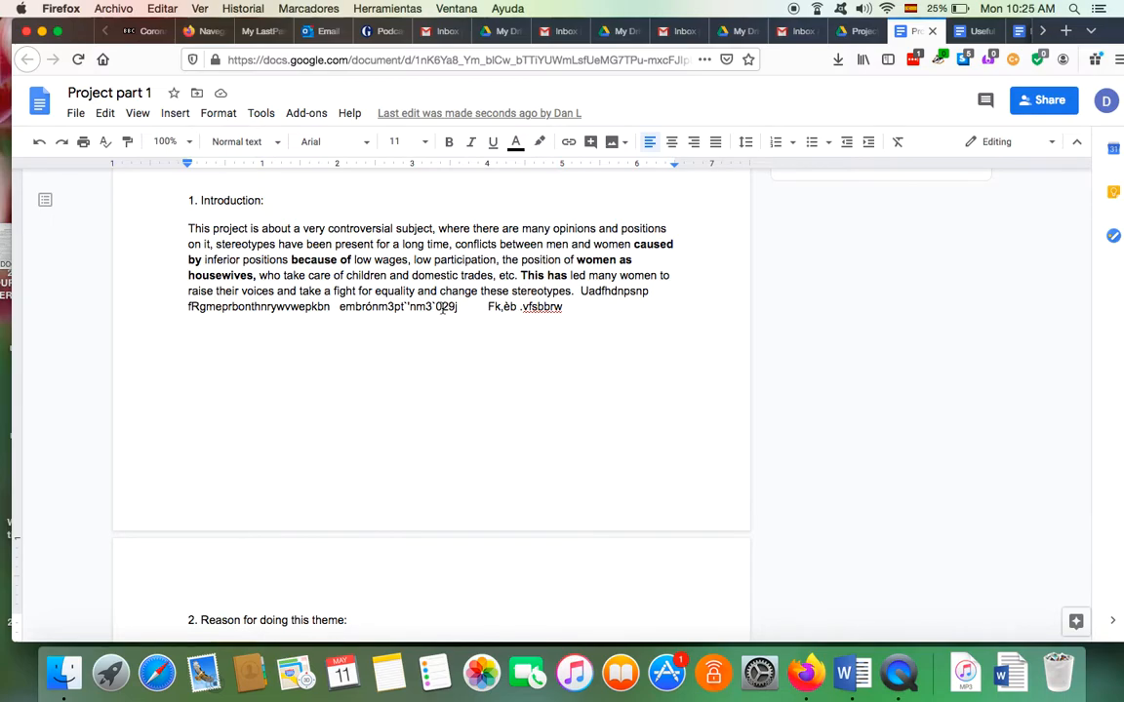
{"action": "scroll", "coordinate": [442, 308], "scroll_direction": "down", "scroll_amount": 6}
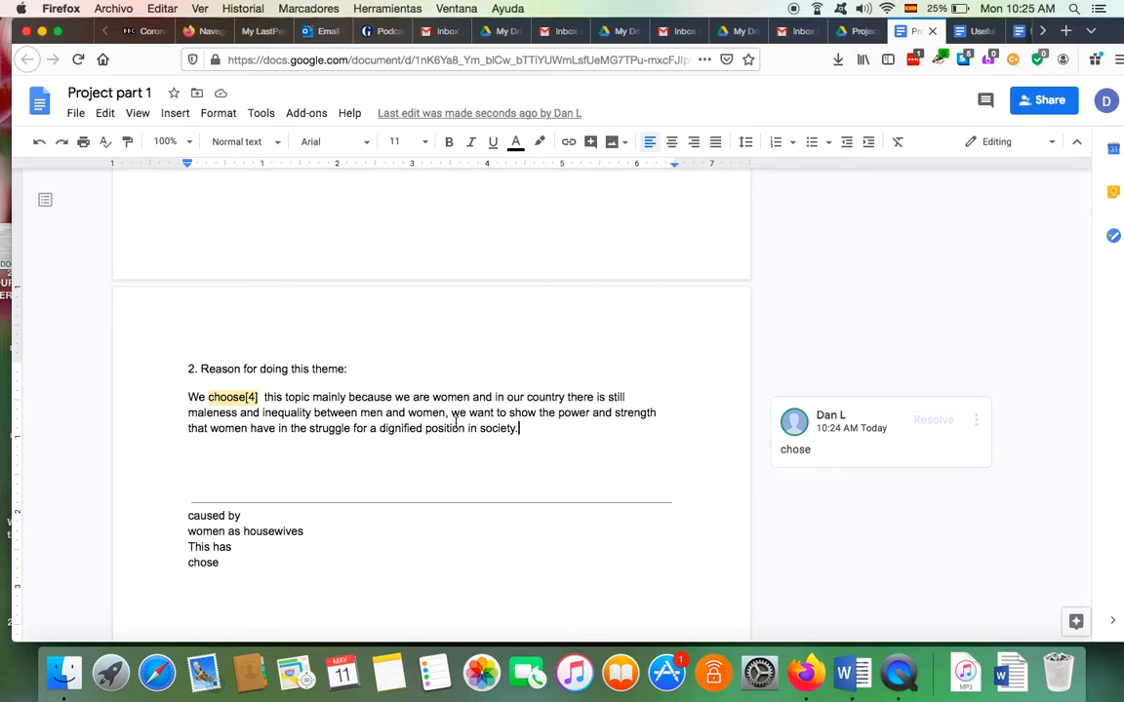
{"action": "scroll", "coordinate": [454, 425], "scroll_direction": "up", "scroll_amount": 6}
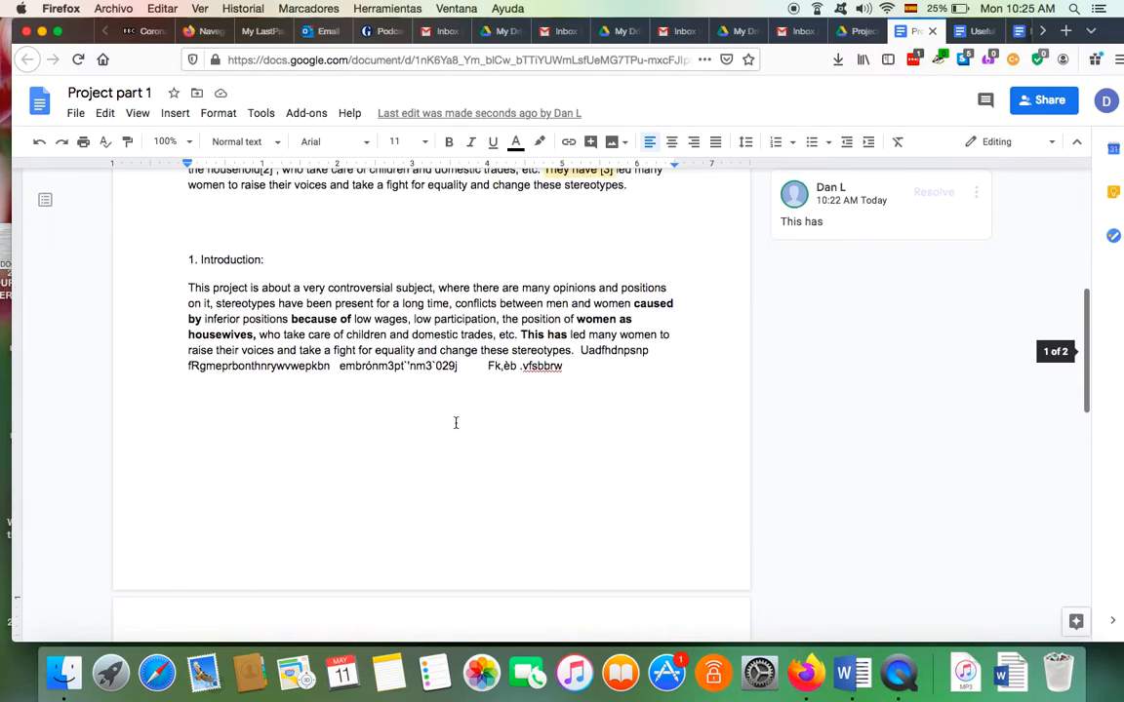
{"action": "scroll", "coordinate": [454, 422], "scroll_direction": "down", "scroll_amount": 6}
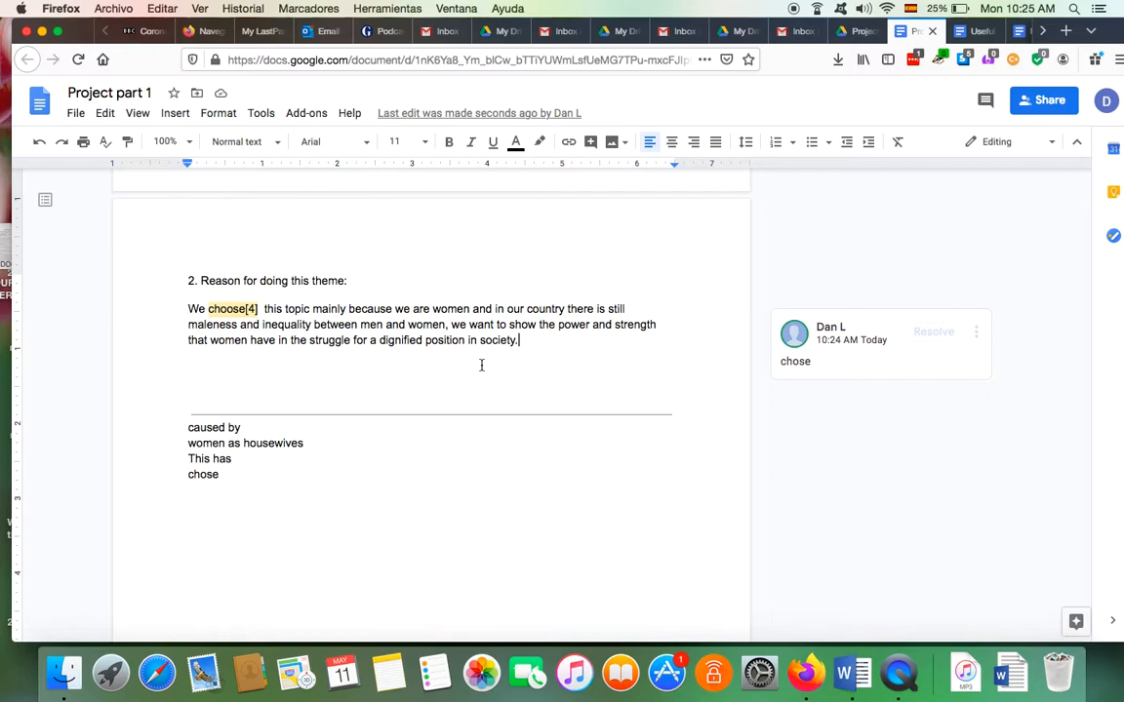
{"action": "scroll", "coordinate": [481, 365], "scroll_direction": "up", "scroll_amount": 10}
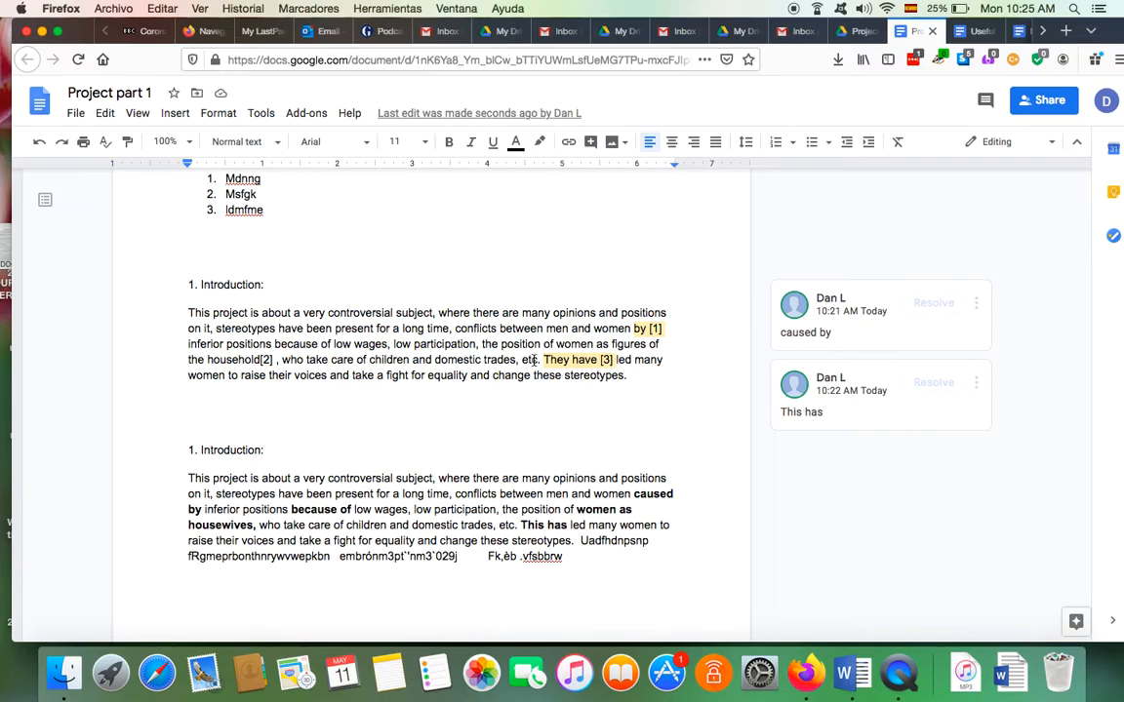
{"action": "scroll", "coordinate": [580, 449], "scroll_direction": "down", "scroll_amount": 10}
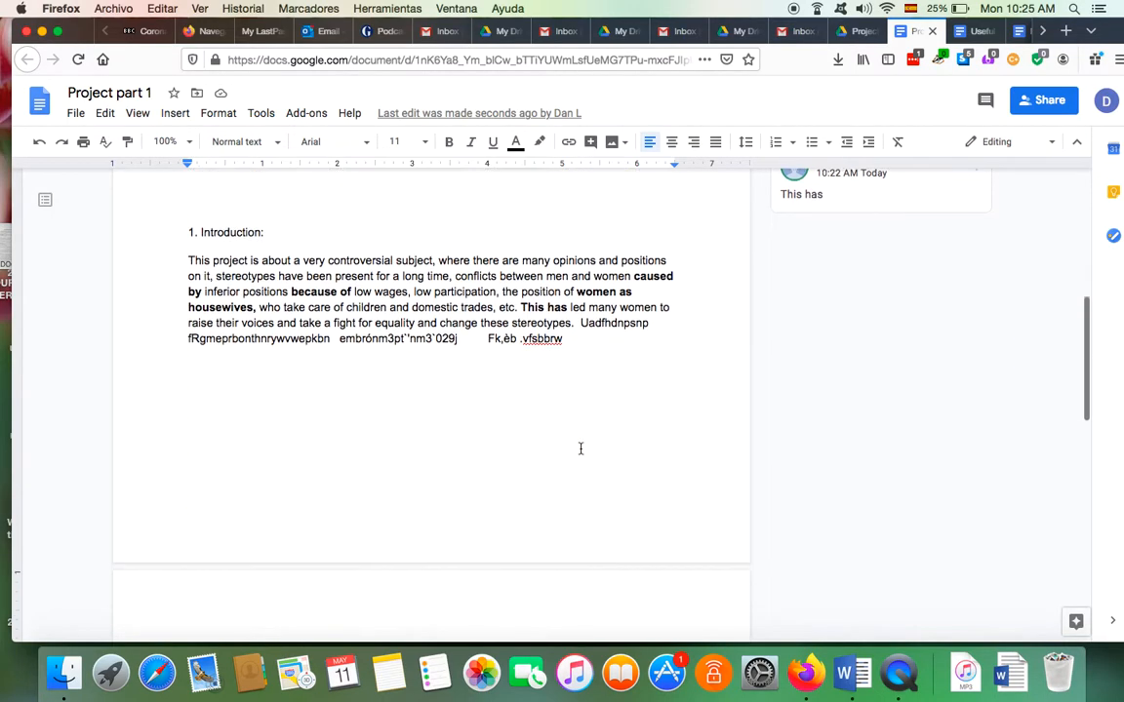
{"action": "scroll", "coordinate": [580, 449], "scroll_direction": "down", "scroll_amount": 4}
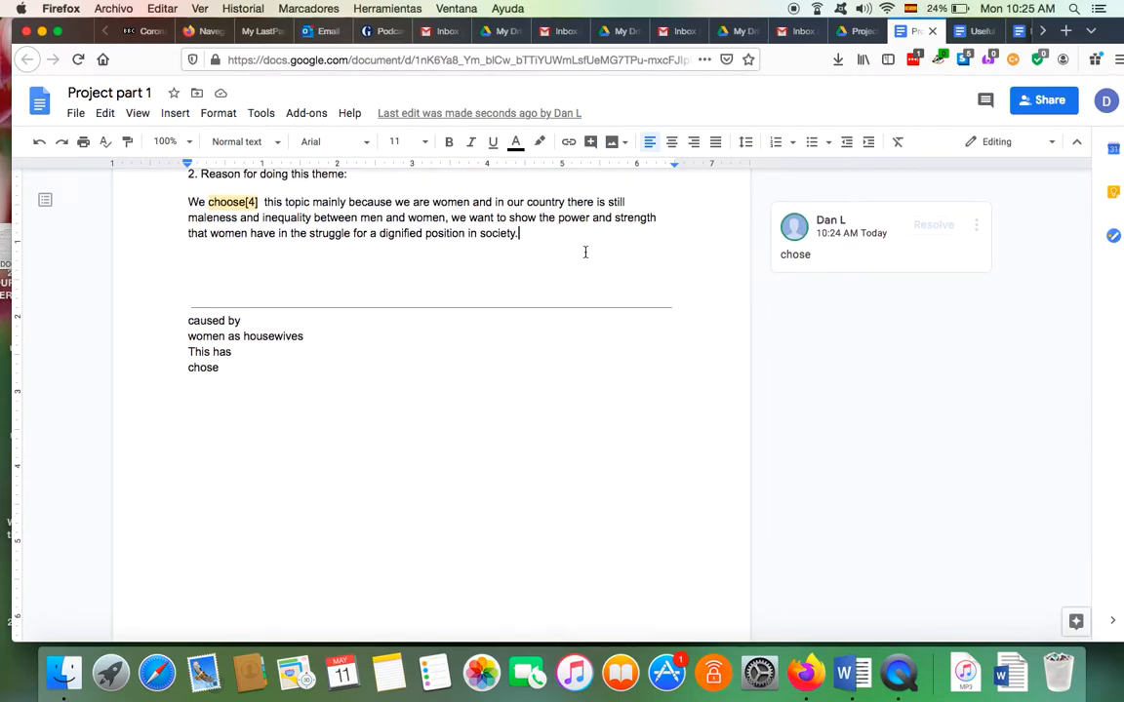
{"action": "scroll", "coordinate": [540, 326], "scroll_direction": "up", "scroll_amount": 10}
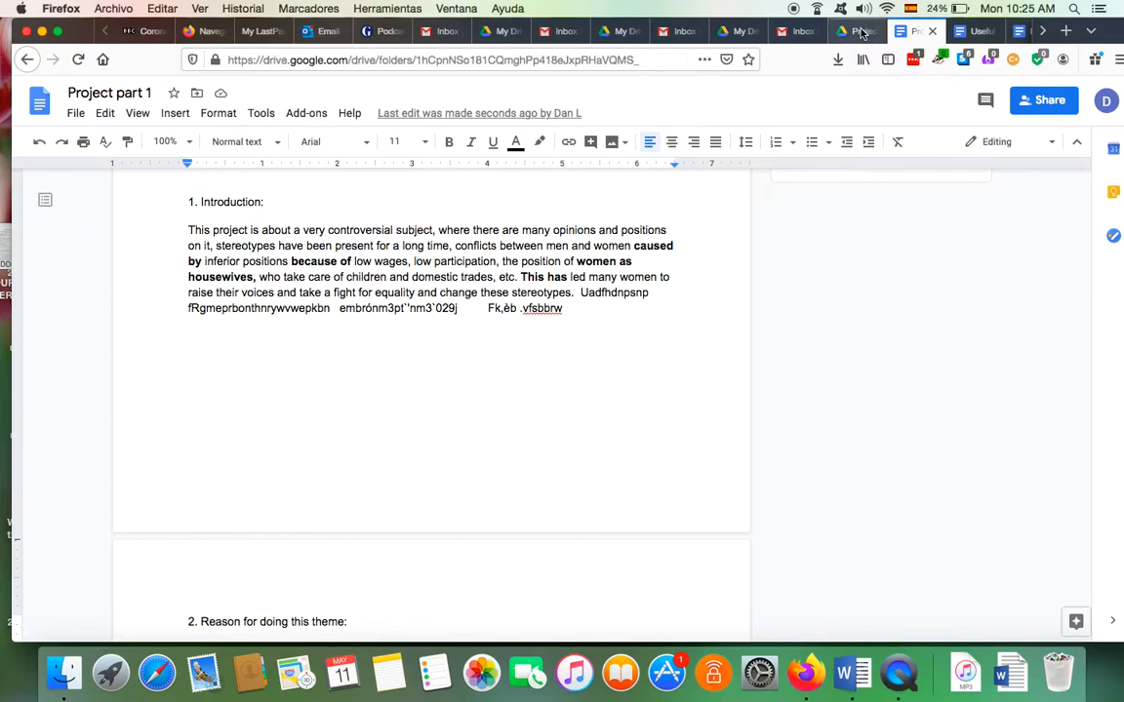
In Drive's Project Road Trip 2 folder, start creating a new folder
{"action": "left_click", "coordinate": [856, 30]}
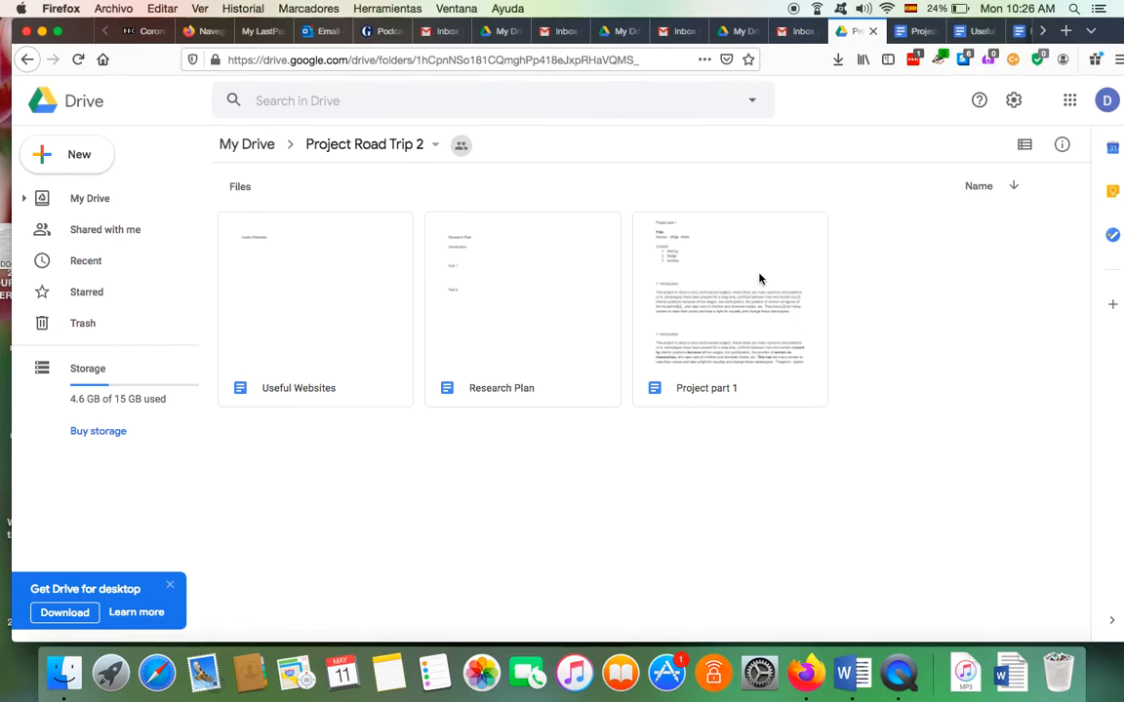
{"action": "right_click", "coordinate": [329, 440]}
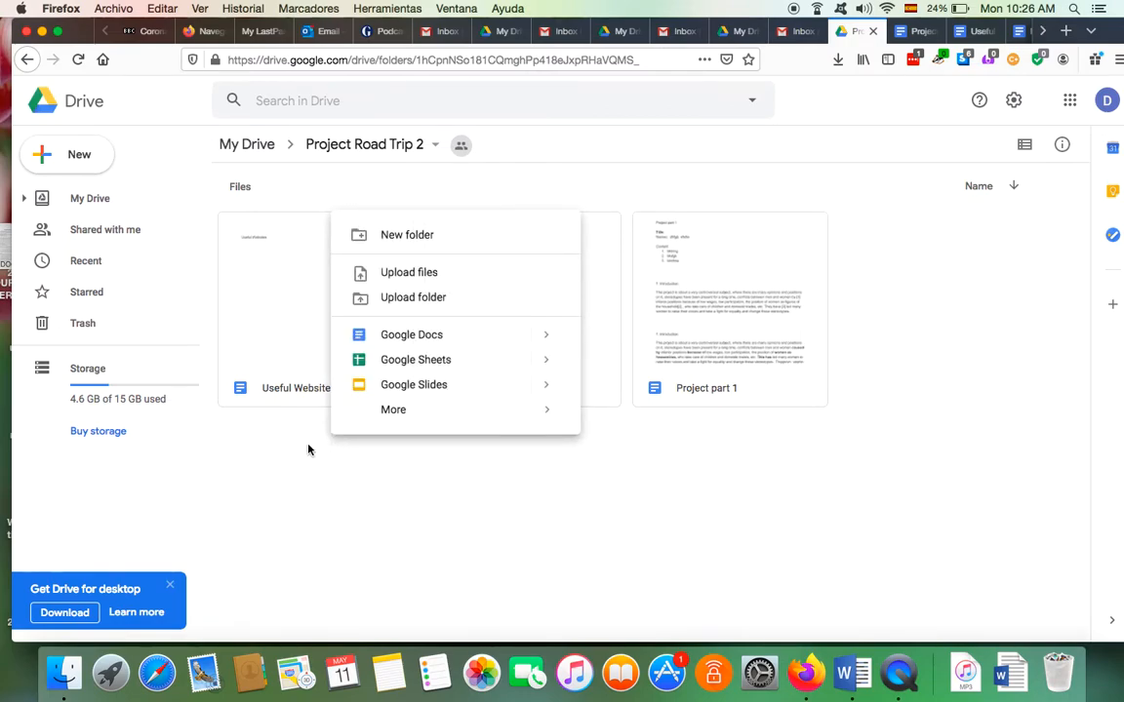
{"action": "left_click", "coordinate": [333, 440]}
{"action": "right_click", "coordinate": [335, 451]}
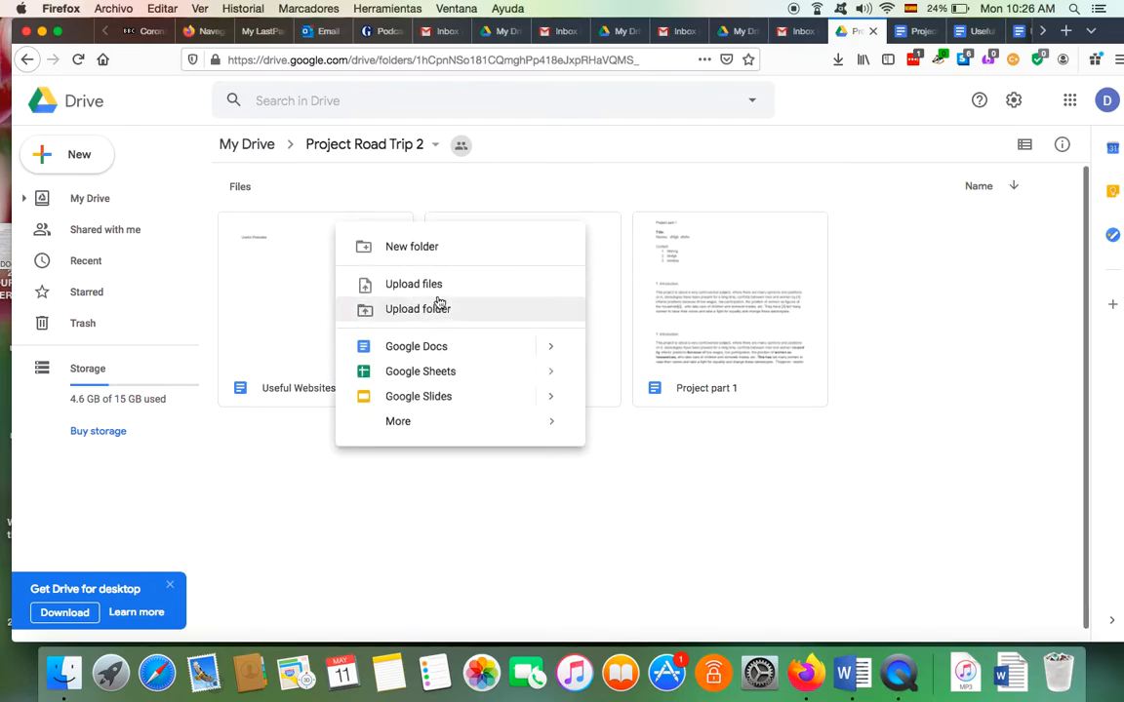
{"action": "left_click", "coordinate": [411, 247]}
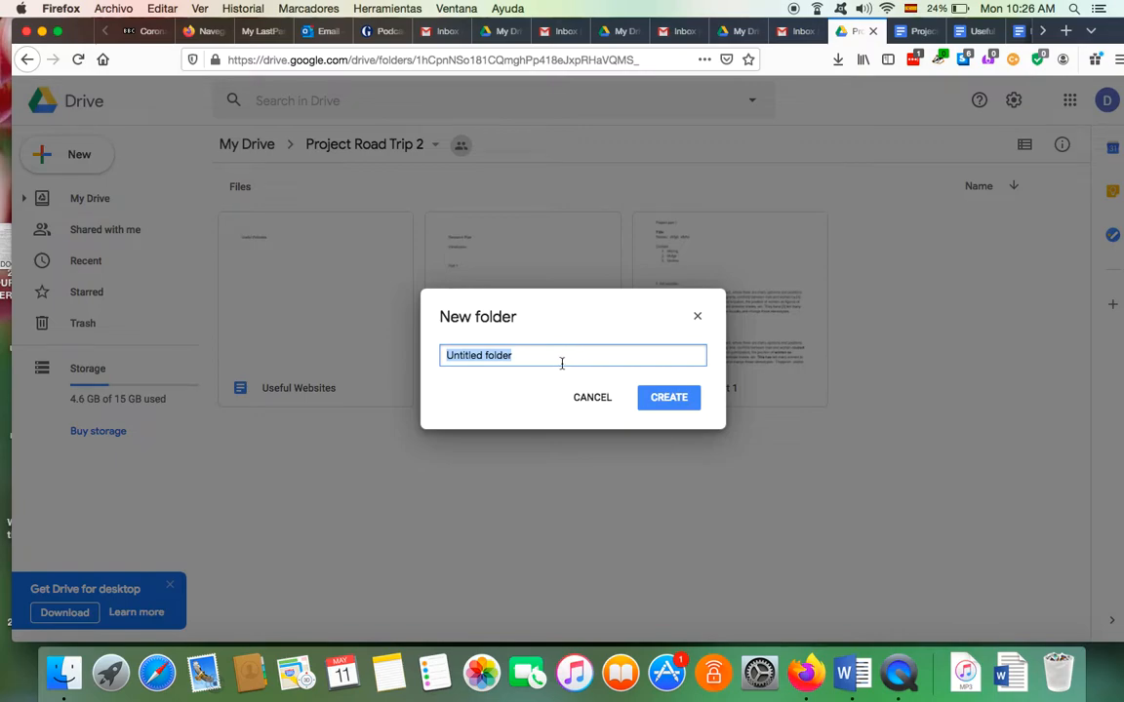
Name the new folder 'Presentation', create it, and open it
{"action": "key", "text": "BackSpace"}
{"action": "type", "text": "Presentation"}
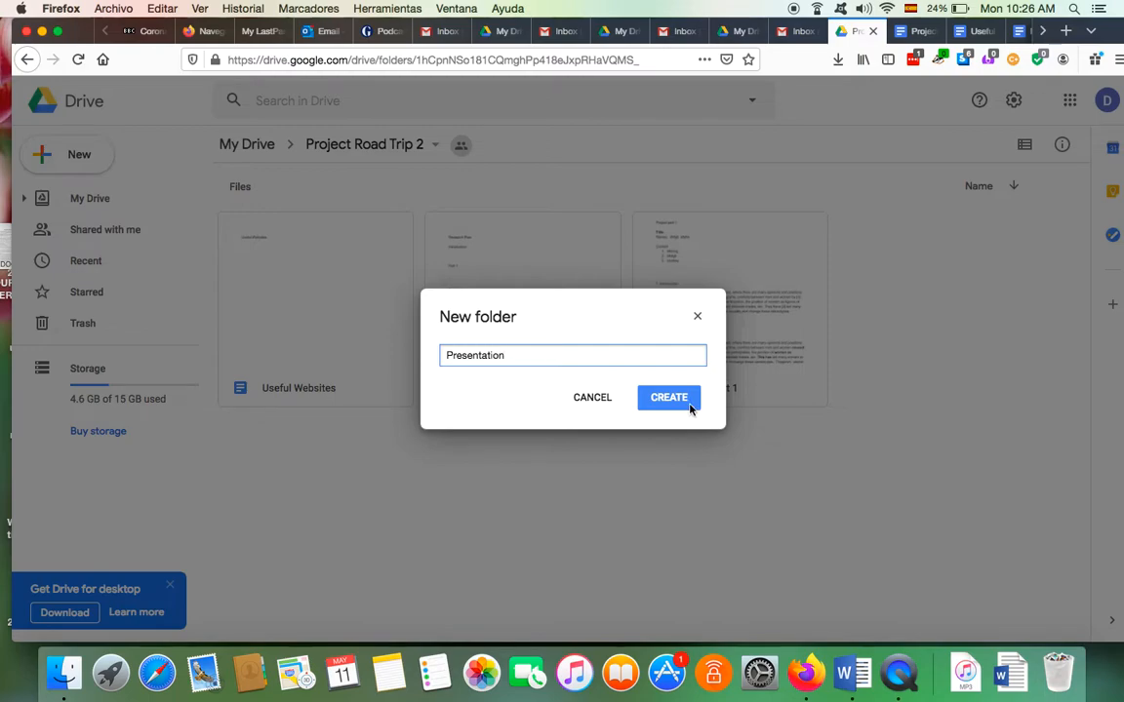
{"action": "left_click", "coordinate": [669, 398]}
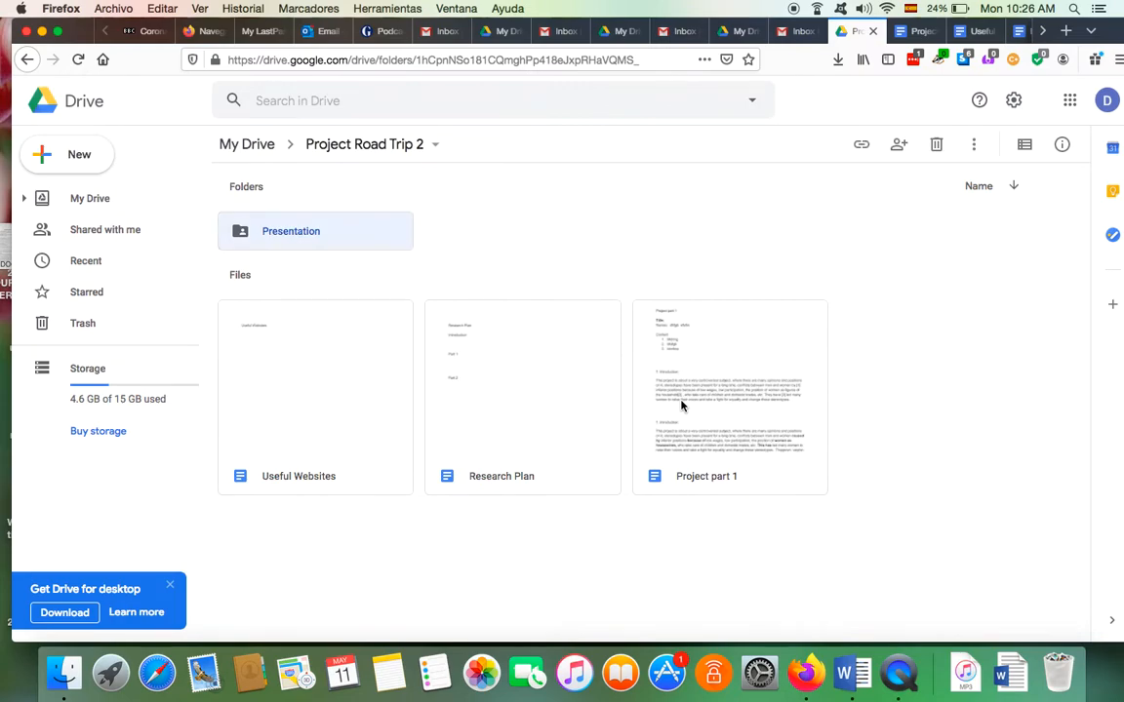
{"action": "double_click", "coordinate": [293, 227]}
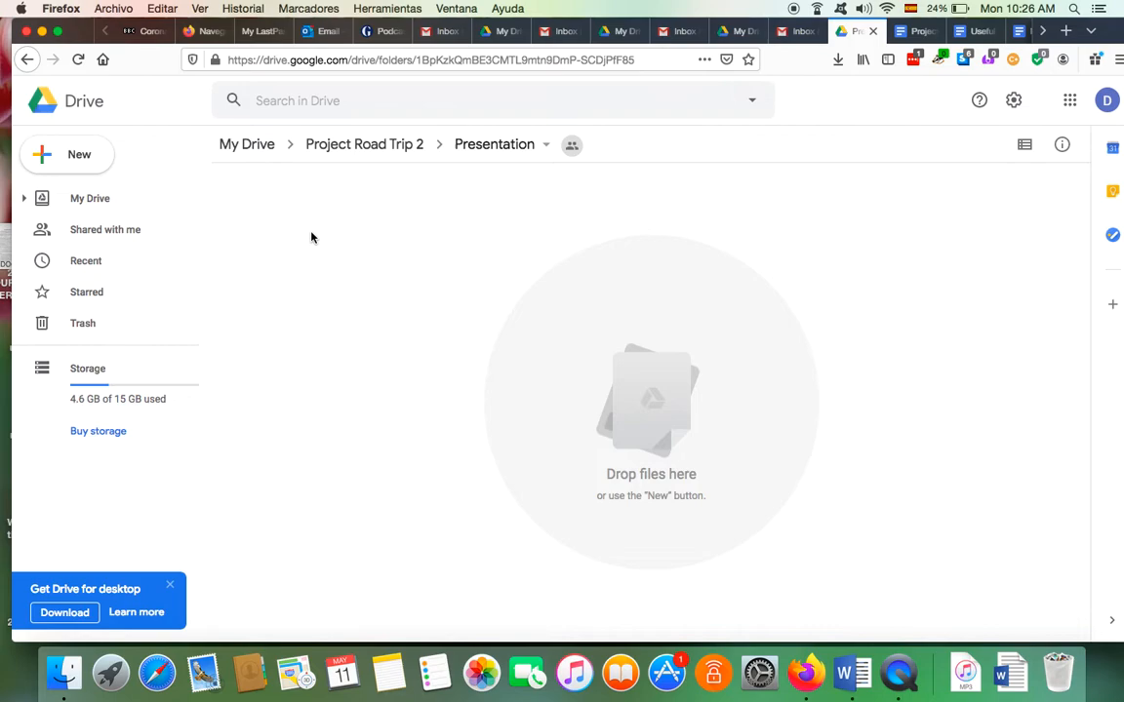
Create a blank Google Slides deck in Presentation, shared the same way as the folder
{"action": "right_click", "coordinate": [311, 237]}
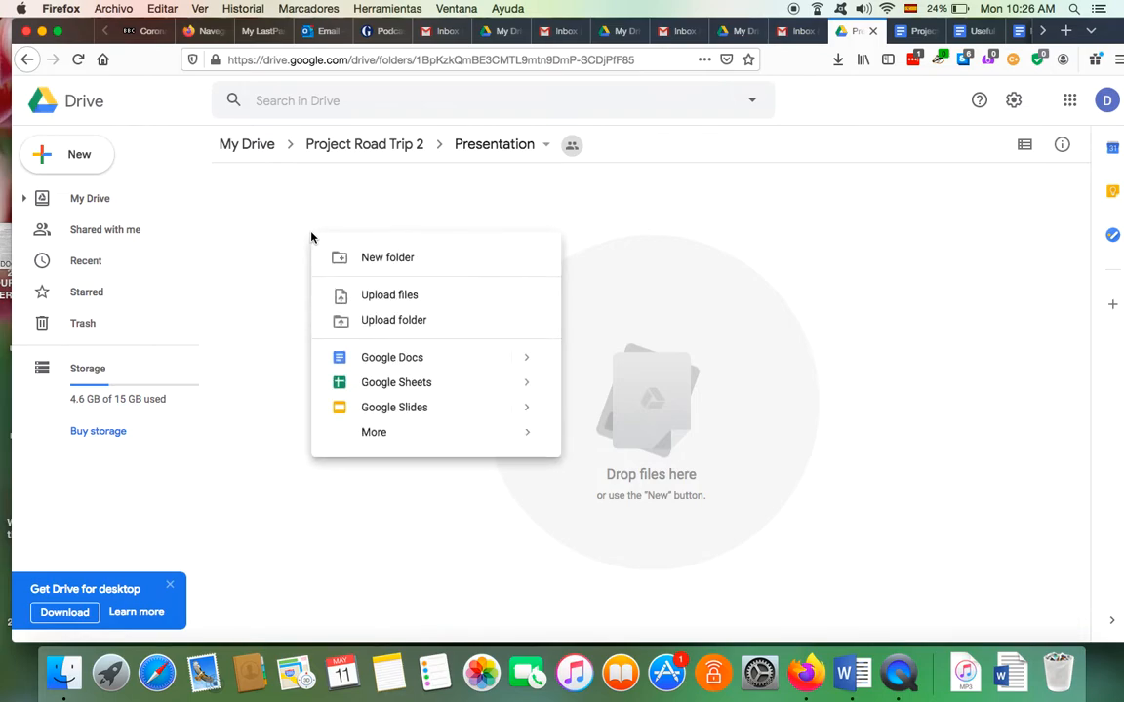
{"action": "left_click", "coordinate": [398, 415]}
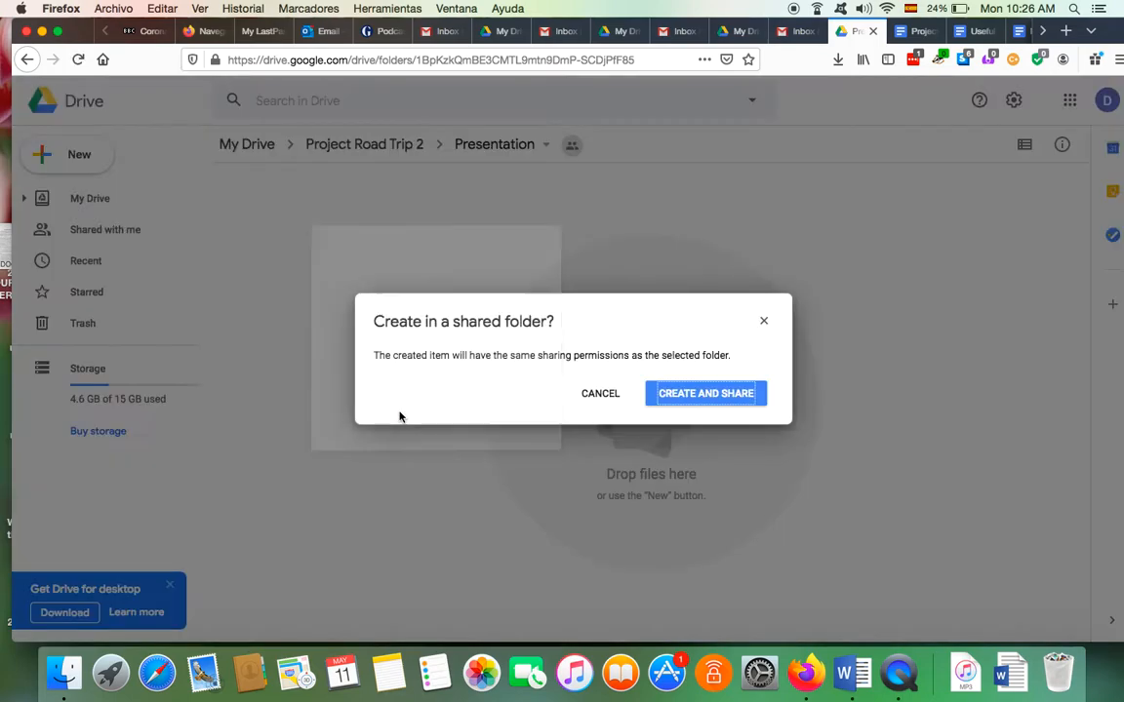
{"action": "left_click", "coordinate": [702, 394]}
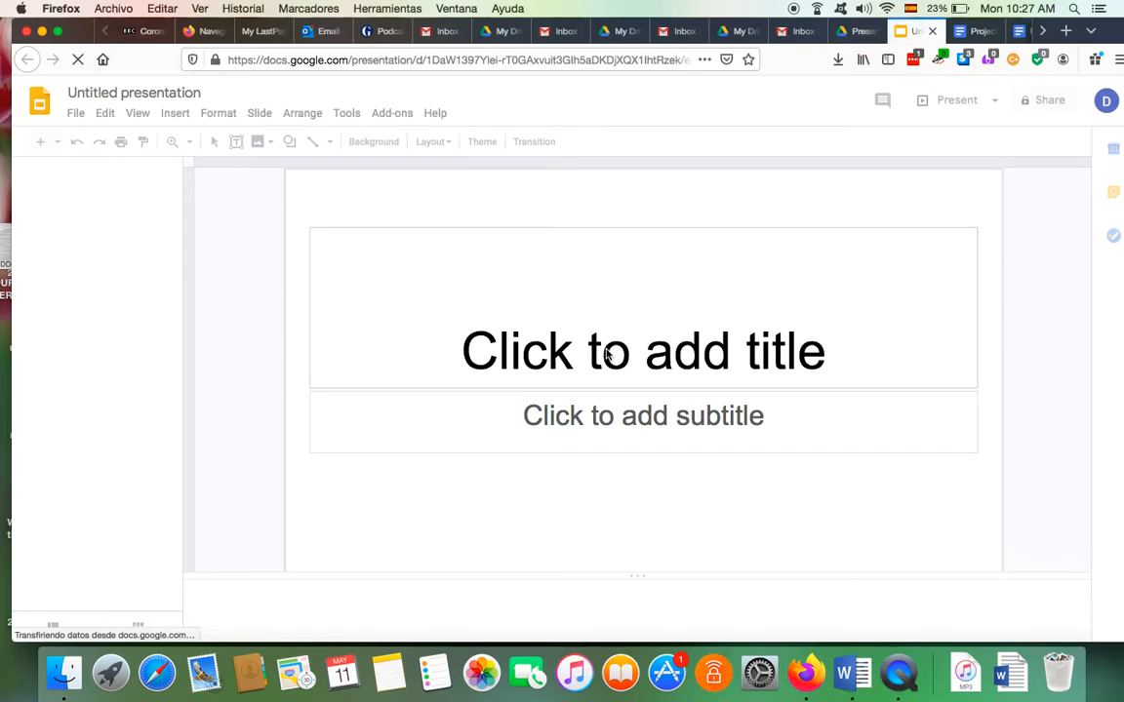
Title the first slide 'Intro.' and rename the presentation to 'Intro.'
{"action": "left_click", "coordinate": [182, 91]}
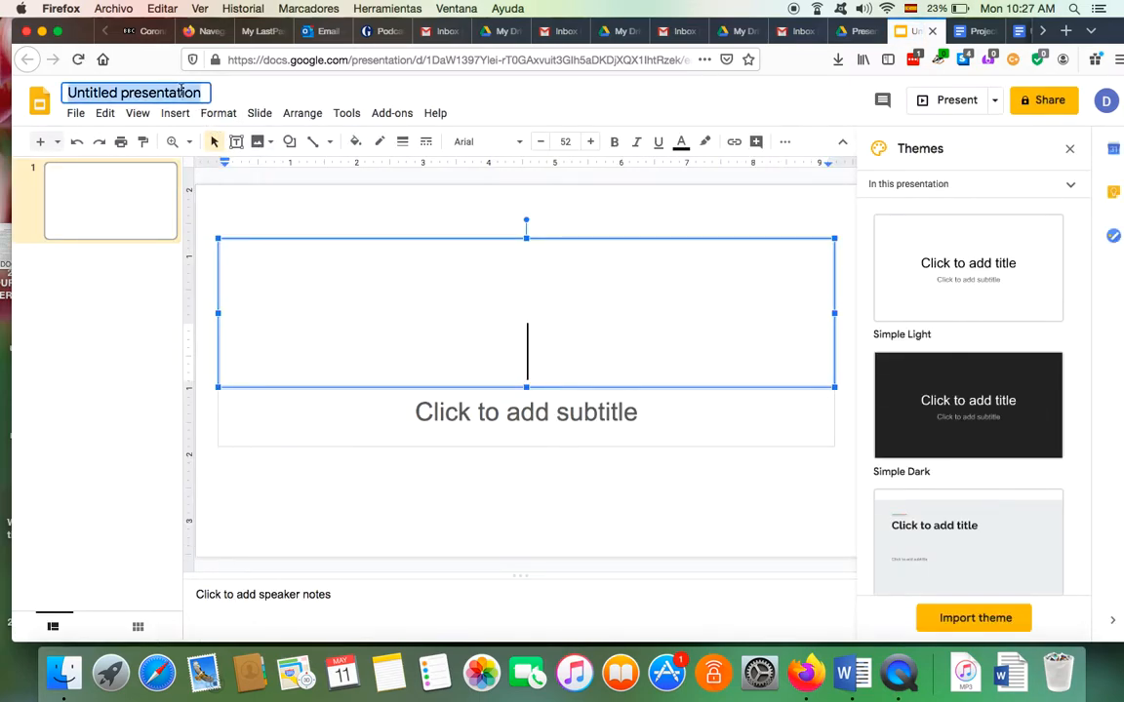
{"action": "left_click", "coordinate": [538, 358]}
{"action": "type", "text": "Intro"}
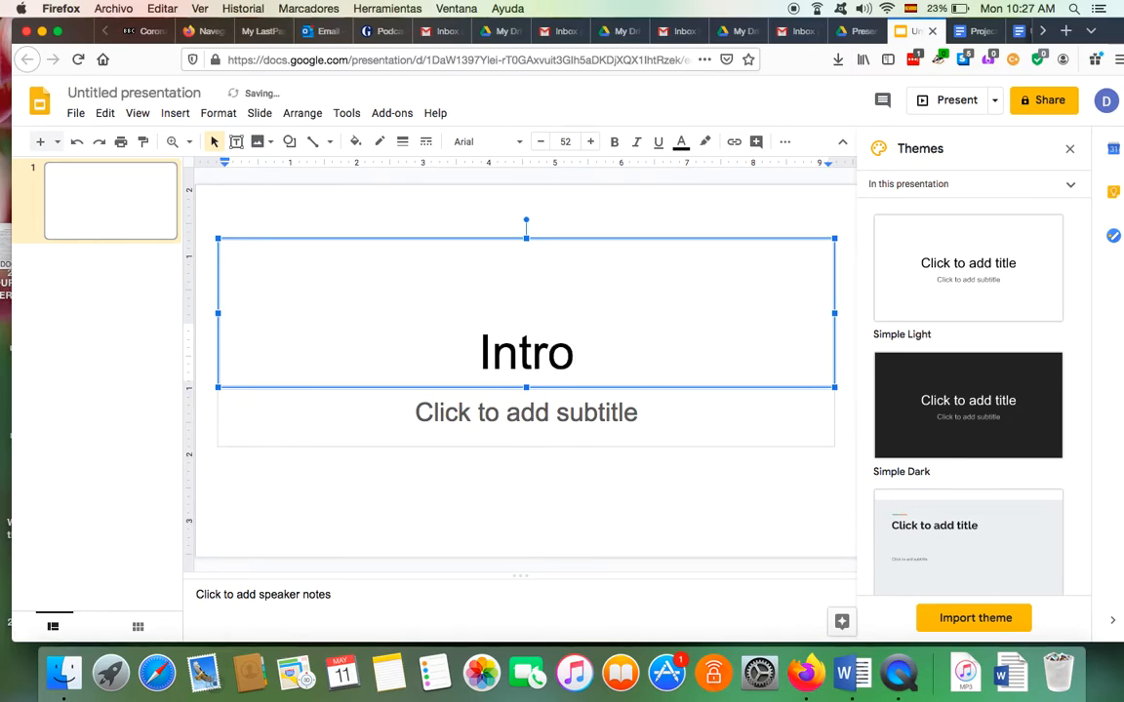
{"action": "type", "text": "."}
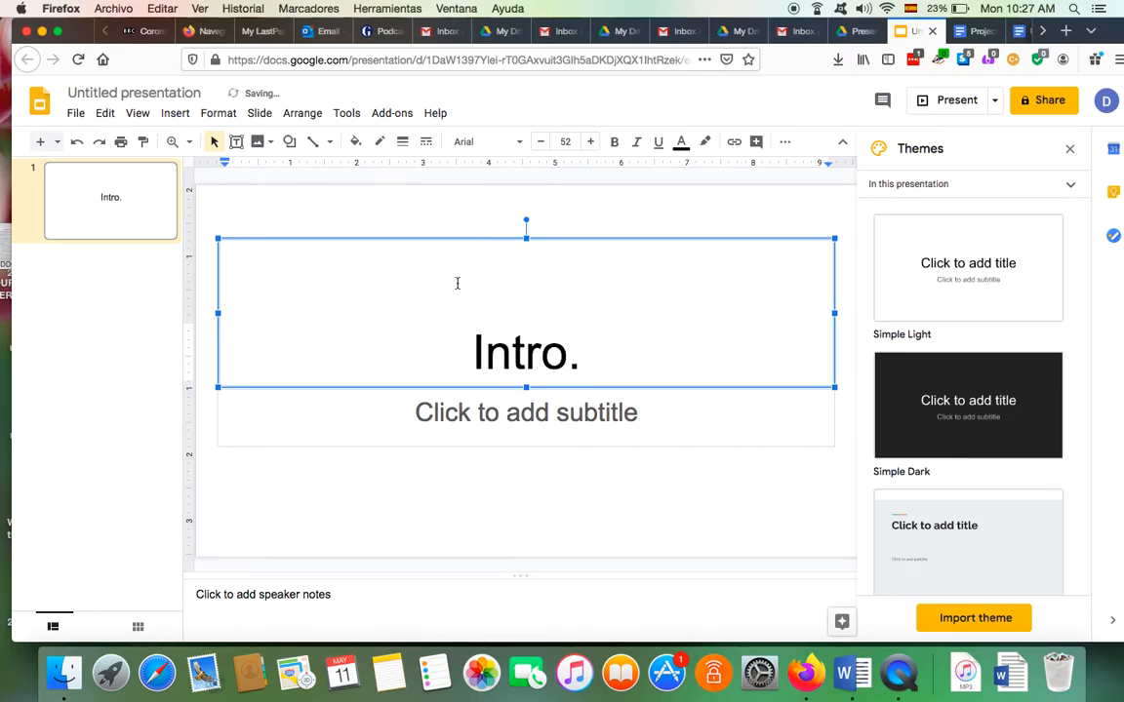
{"action": "key", "text": "Return"}
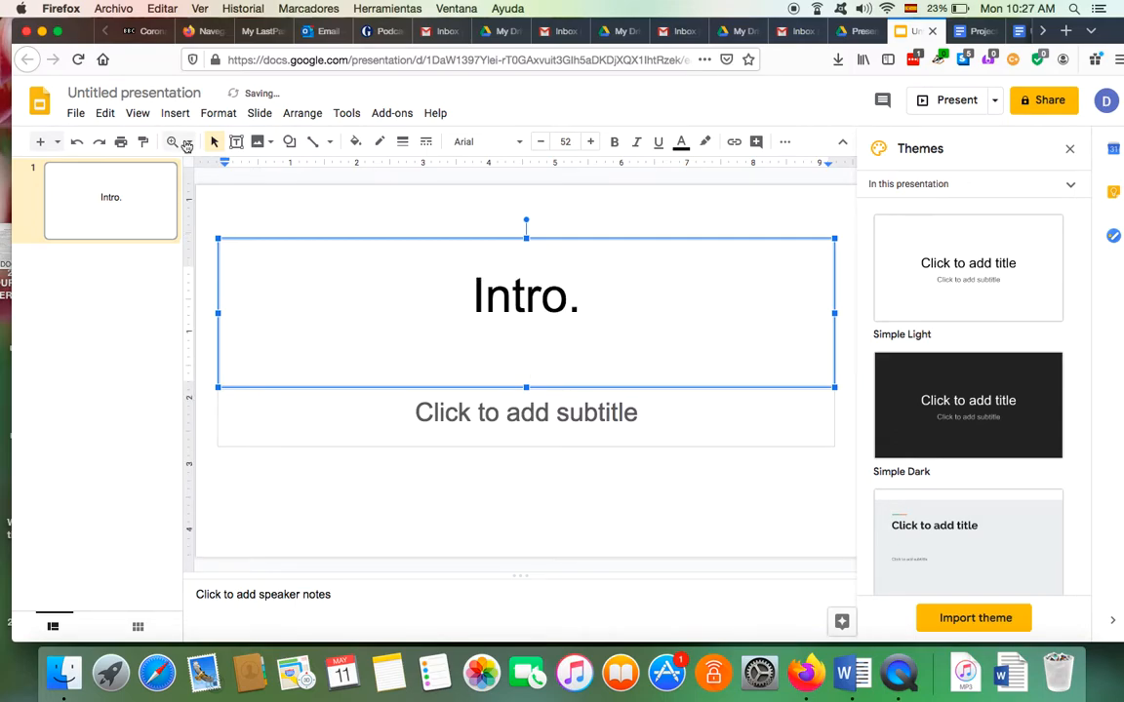
{"action": "left_click", "coordinate": [166, 94]}
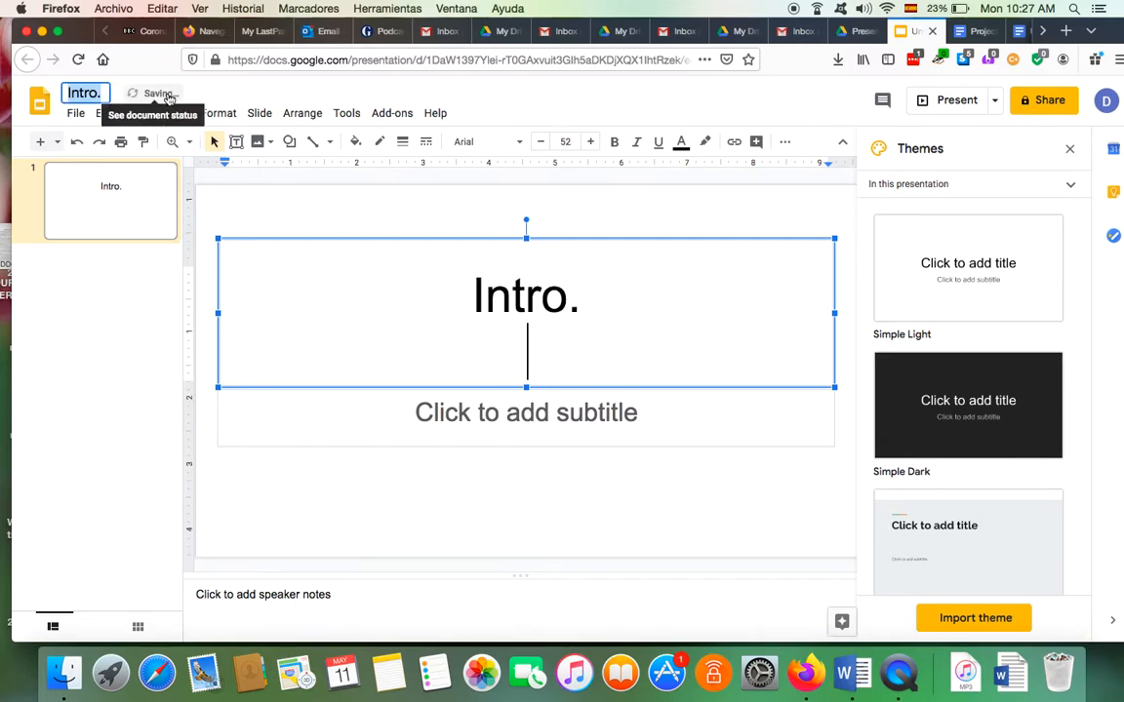
{"action": "left_click", "coordinate": [144, 197]}
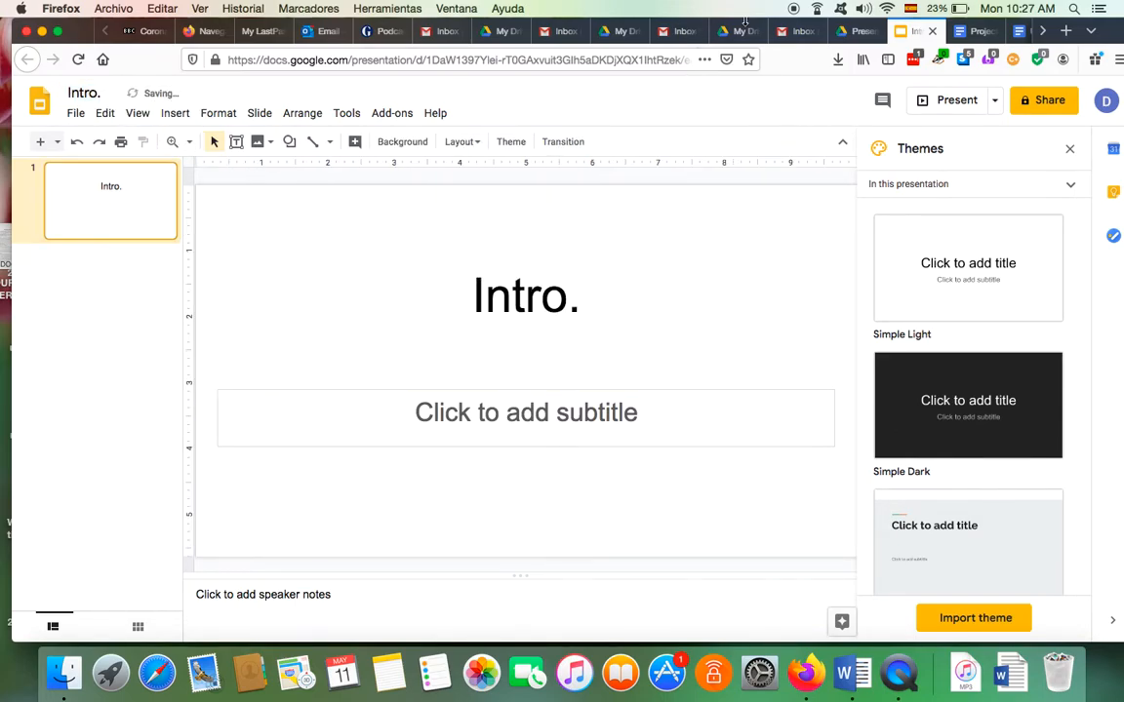
Go from the Presentation folder in Drive back up to Project Road Trip 2
{"action": "left_click", "coordinate": [851, 34]}
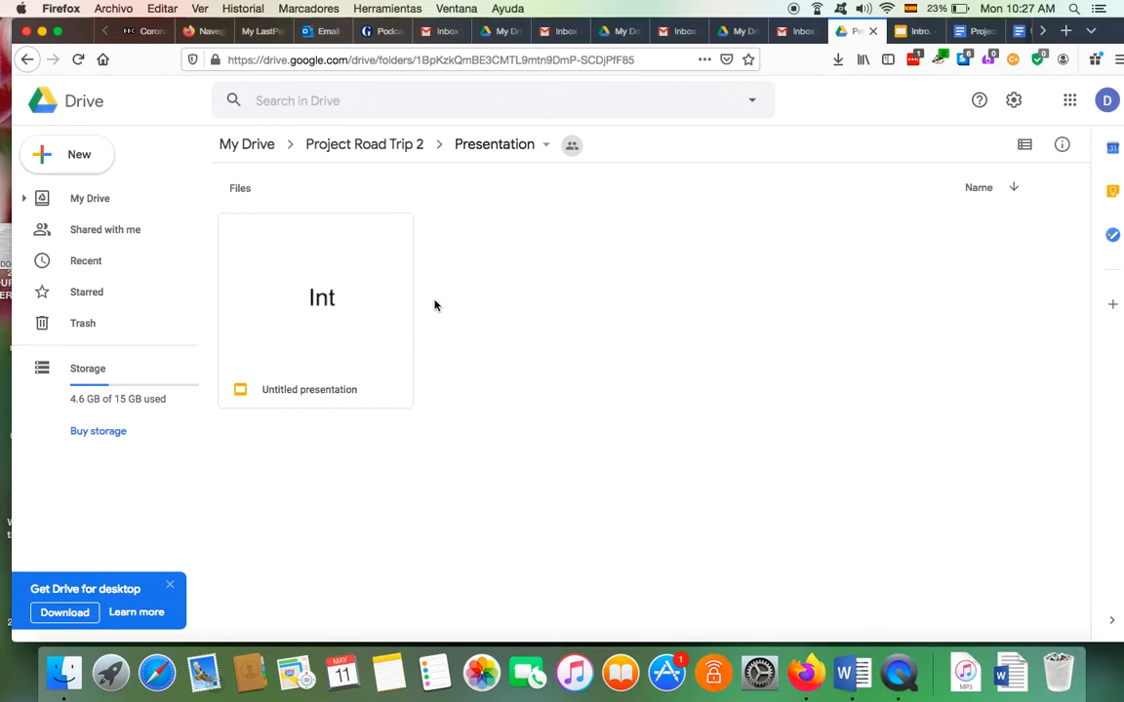
{"action": "left_click", "coordinate": [28, 60]}
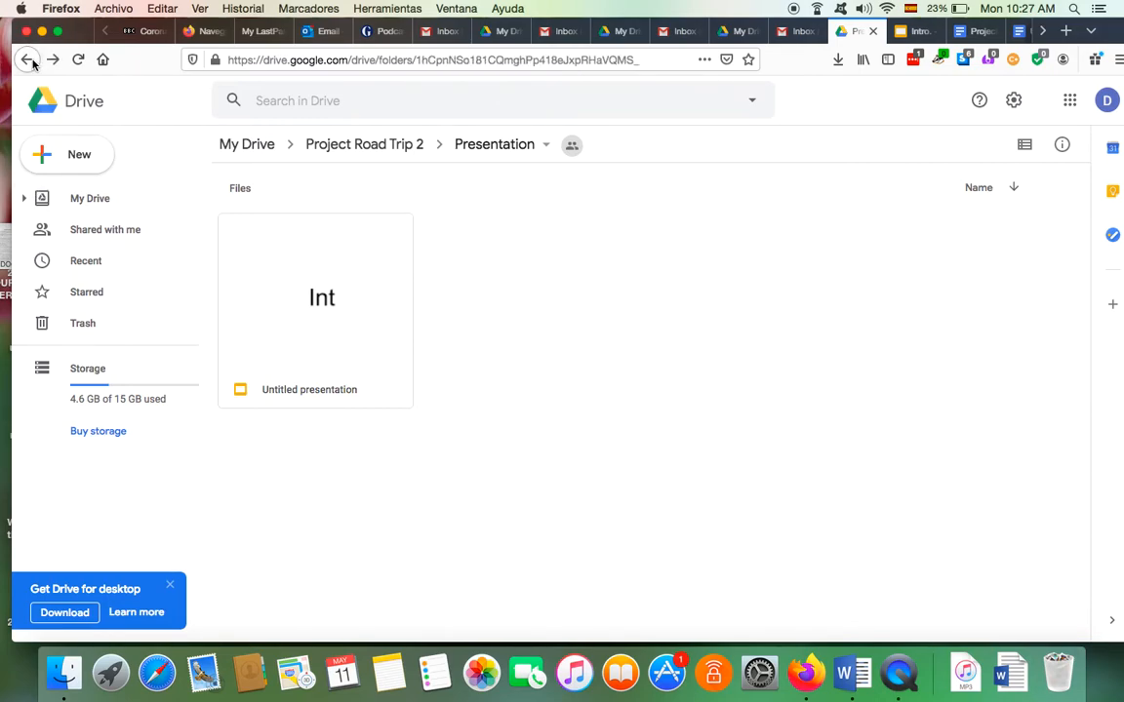